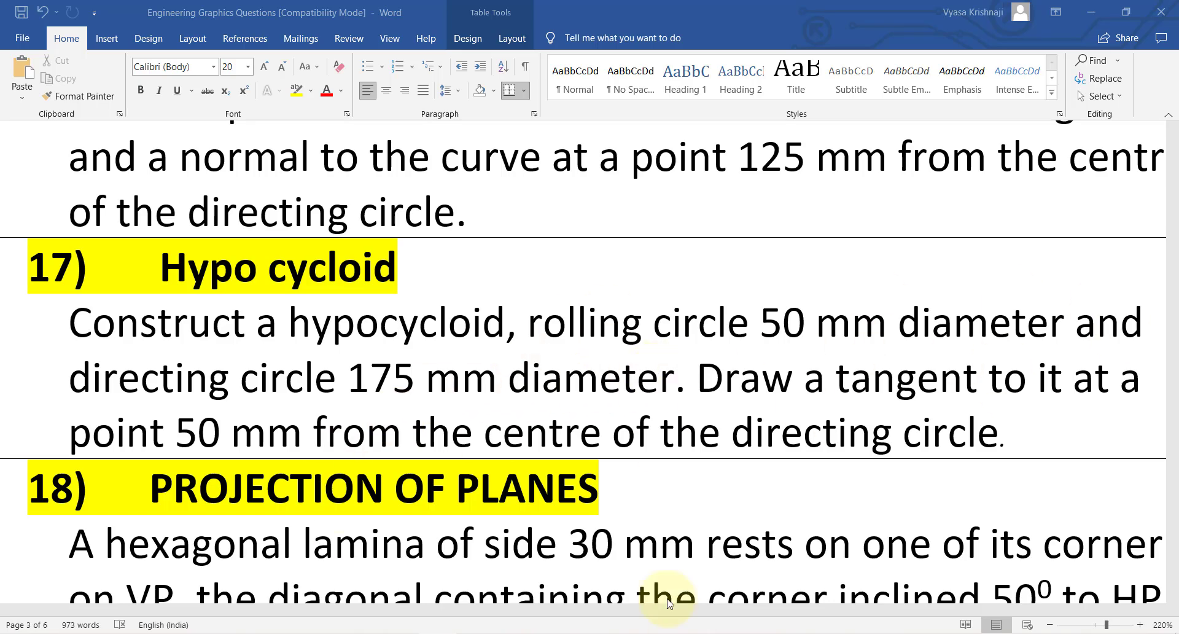
- Switch to AutoCAD and draw the directing circle with a diameter of 175 in the middle of the drawing area
left_click(382, 631)
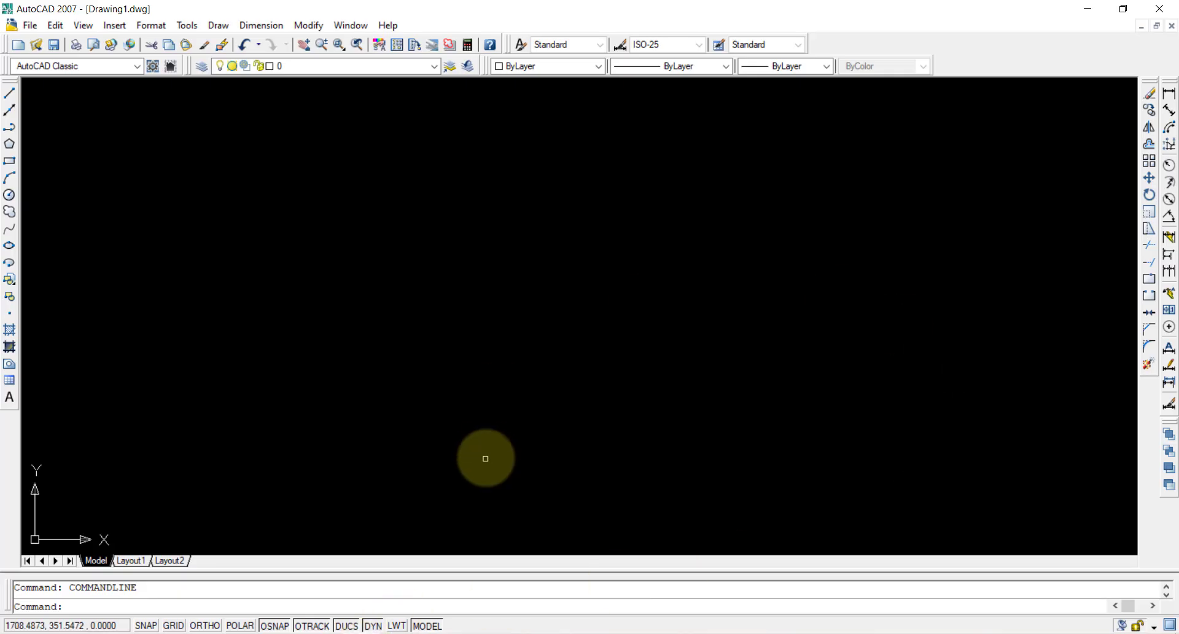
left_click(9, 194)
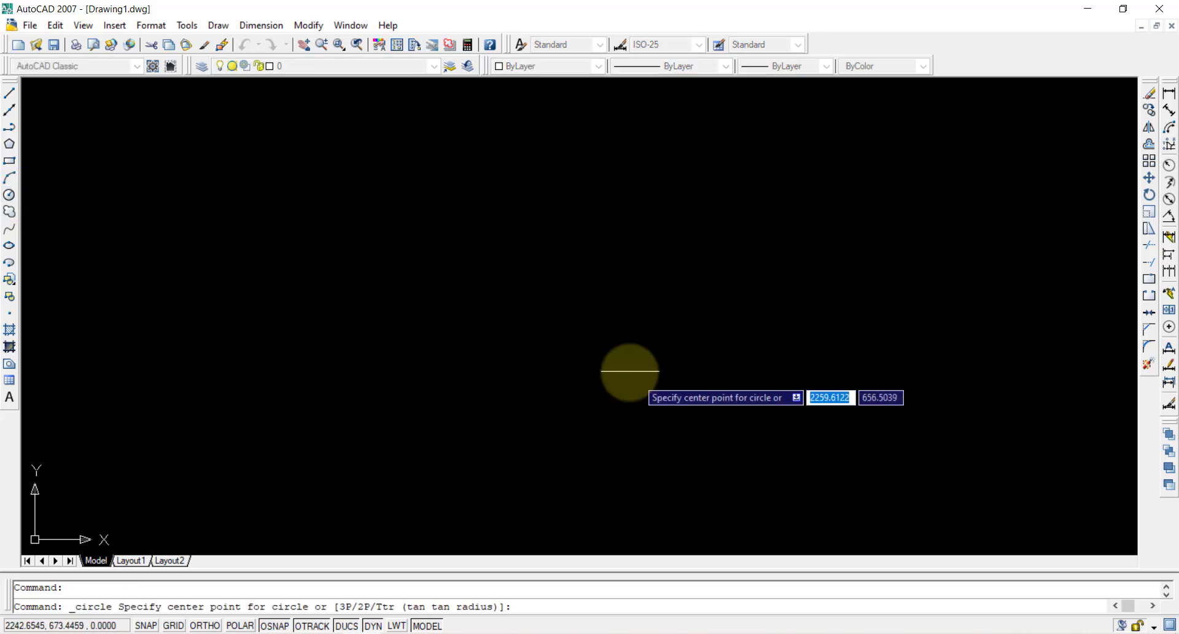
left_click(521, 337)
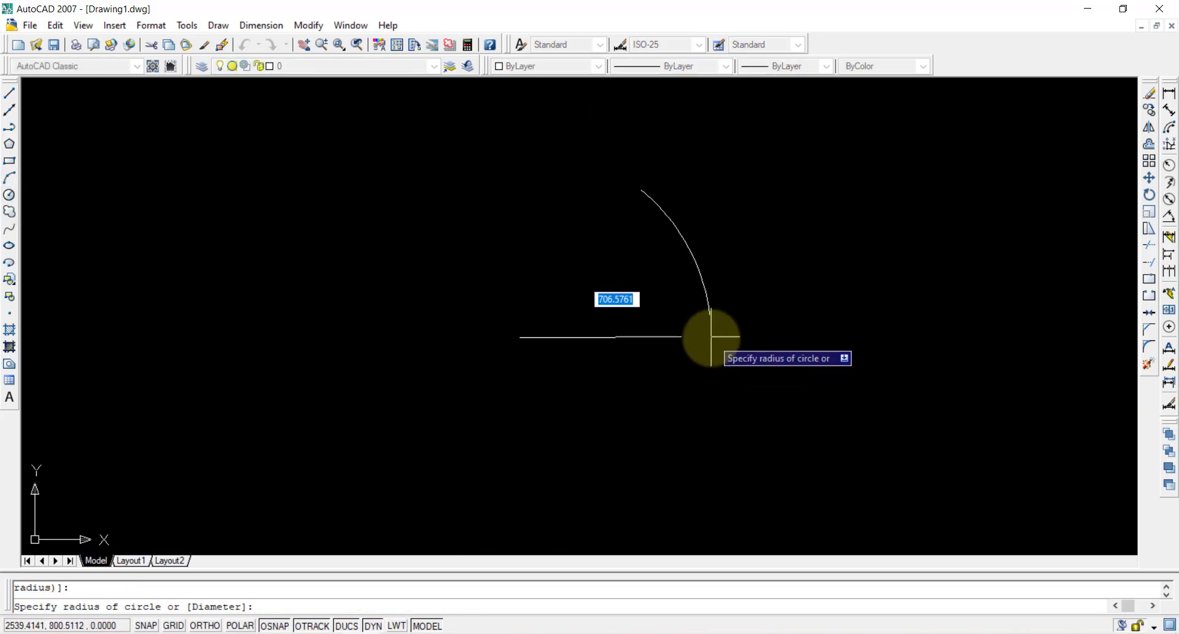
type("D")
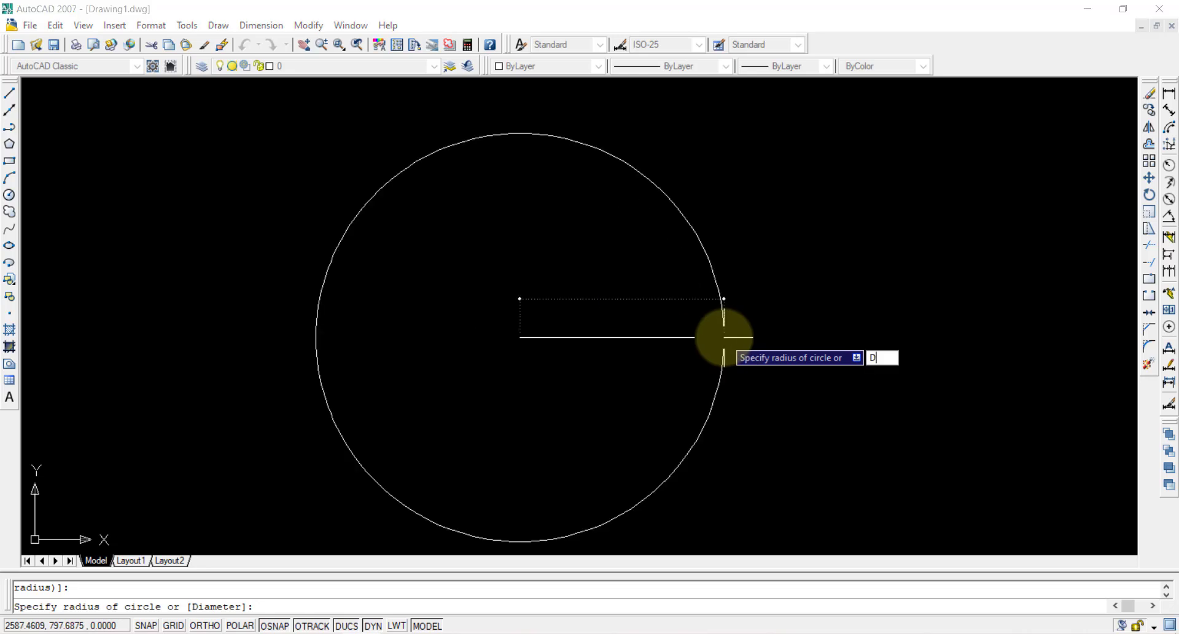
key("Return")
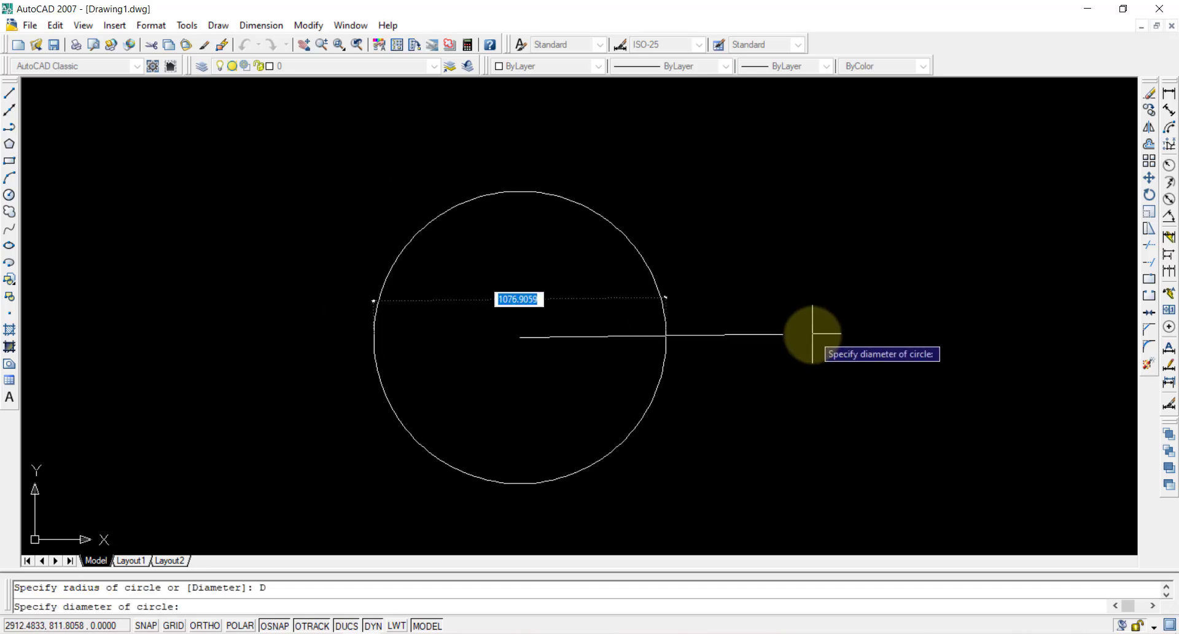
type("175")
key("Return")
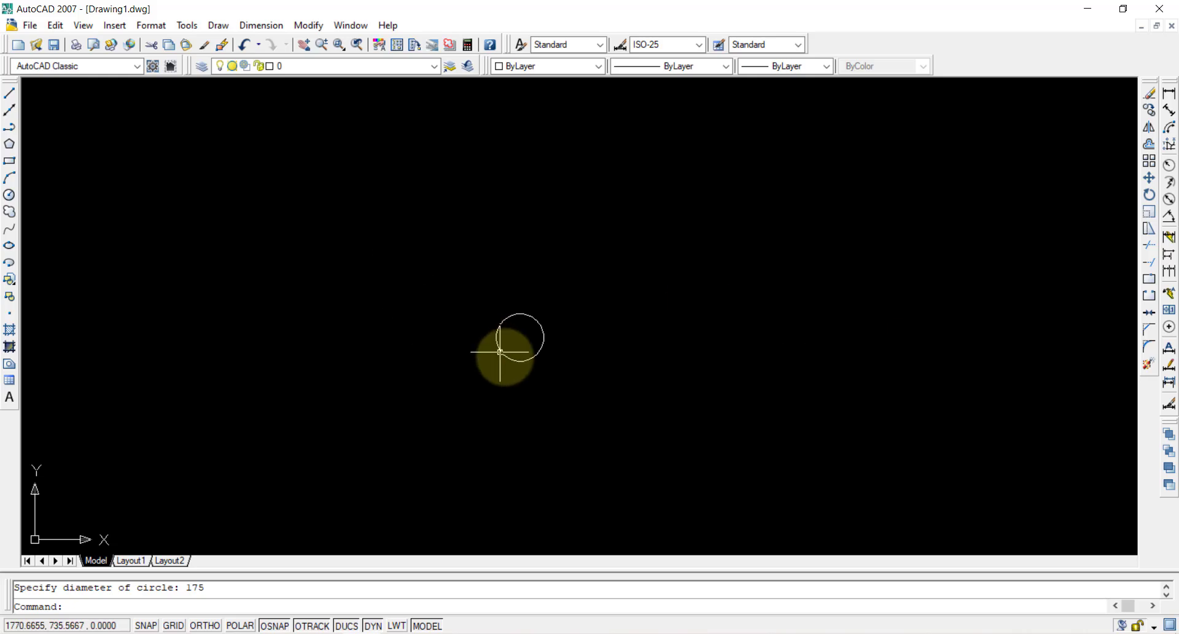
- Draw a radius line from the directing circle's centre to a point on the upper-left part of its circumference
scroll(492, 326, "up", 6)
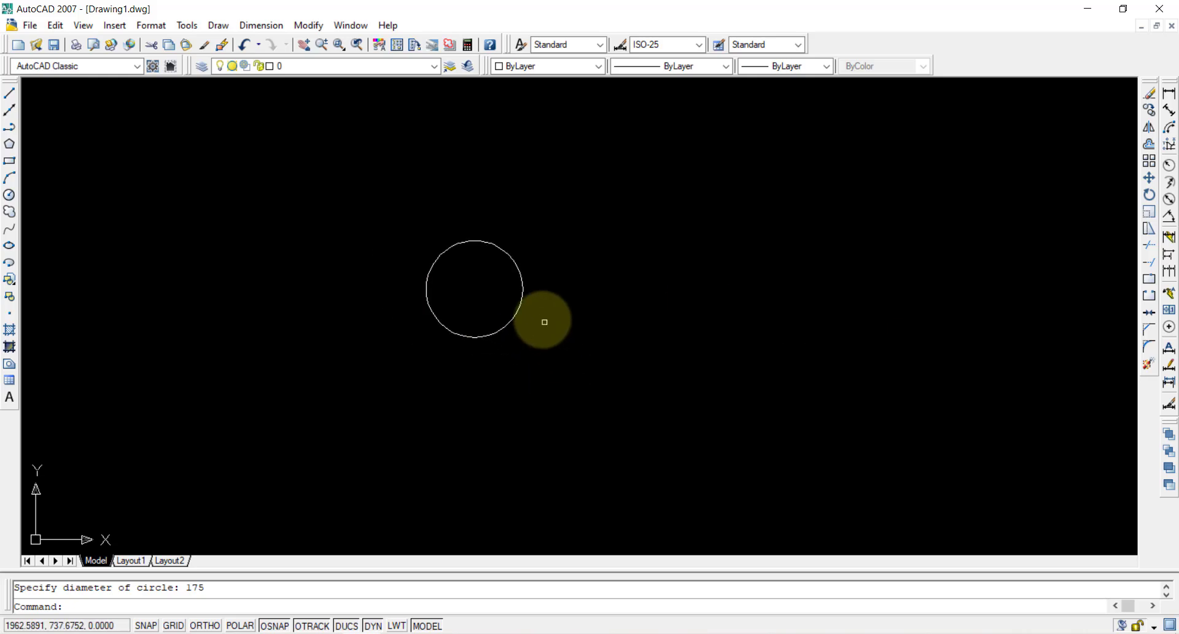
left_click(10, 95)
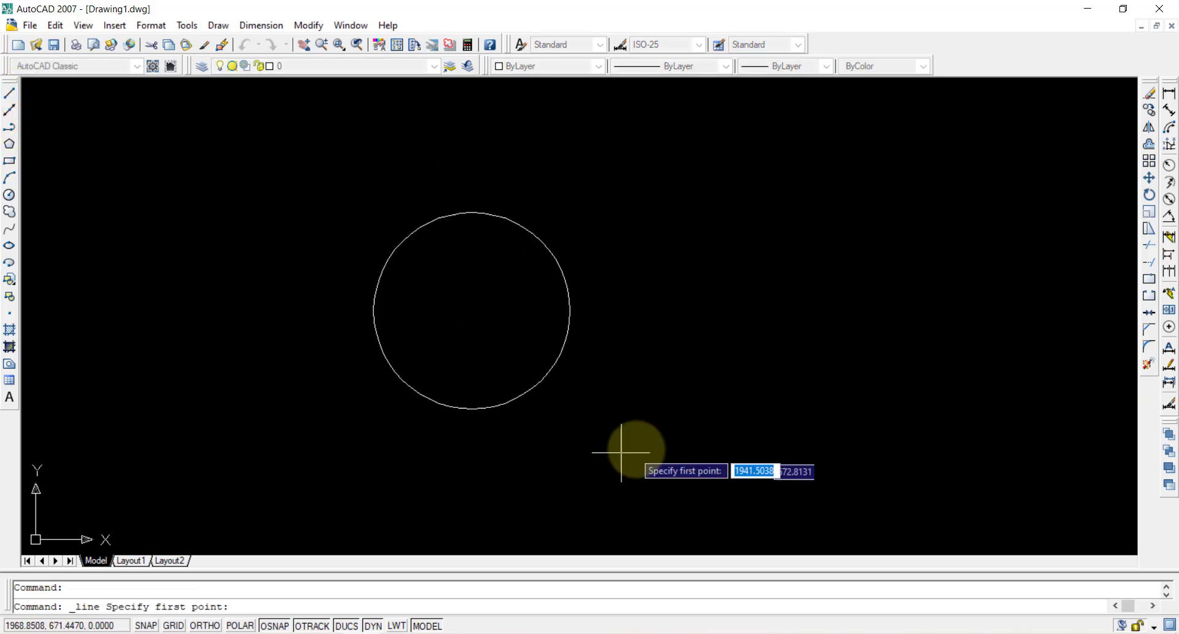
left_click(472, 311)
left_click(385, 263)
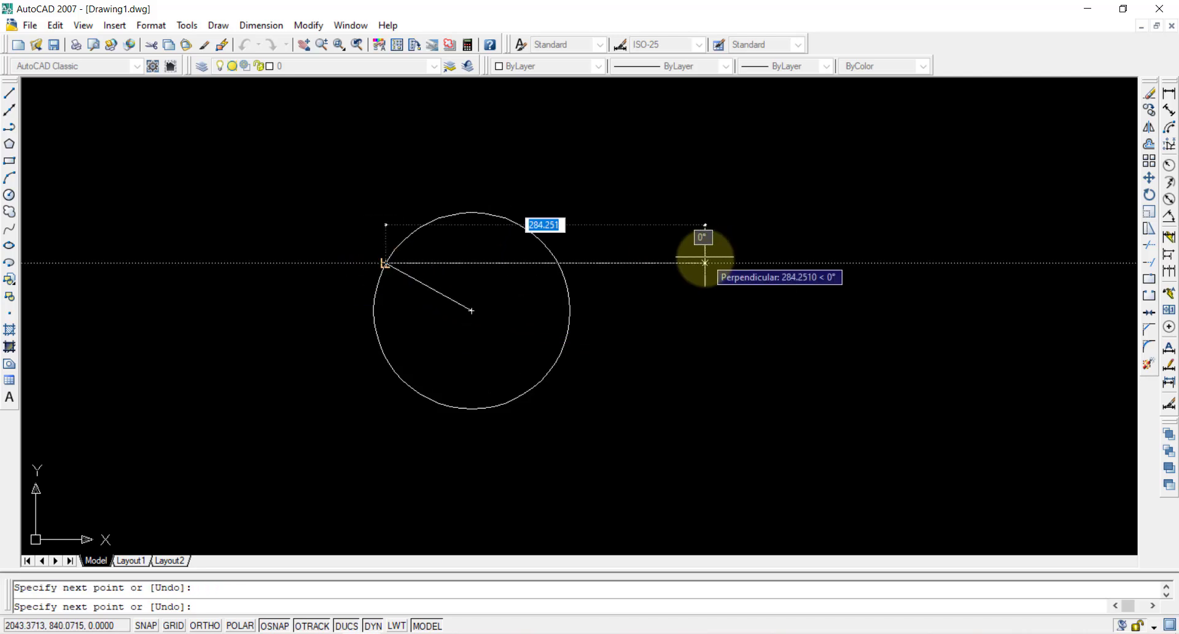
key("Escape")
- Draw the rolling circle with a radius of 25, centred on the outer end of the radius line
scroll(359, 217, "up", 3)
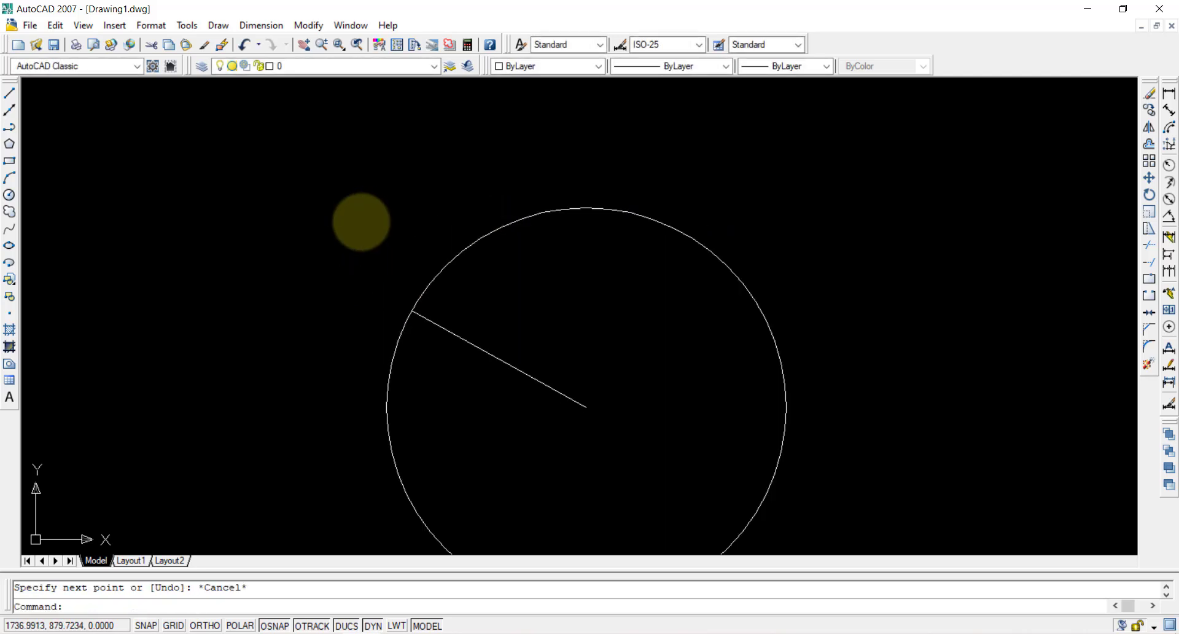
left_click(9, 195)
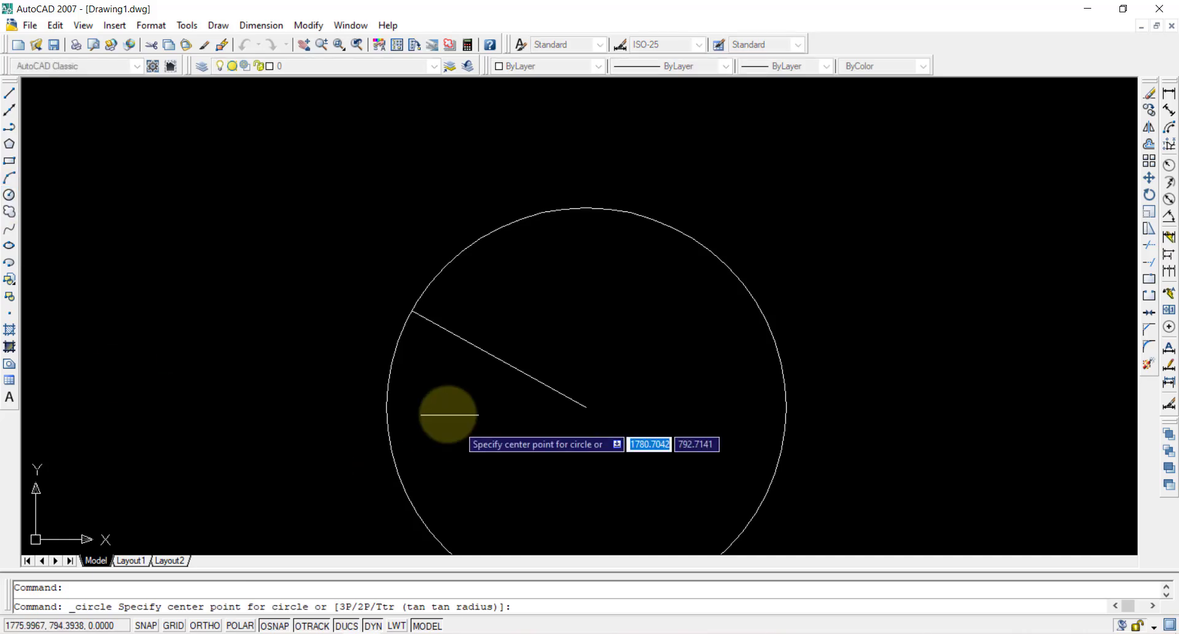
left_click(411, 312)
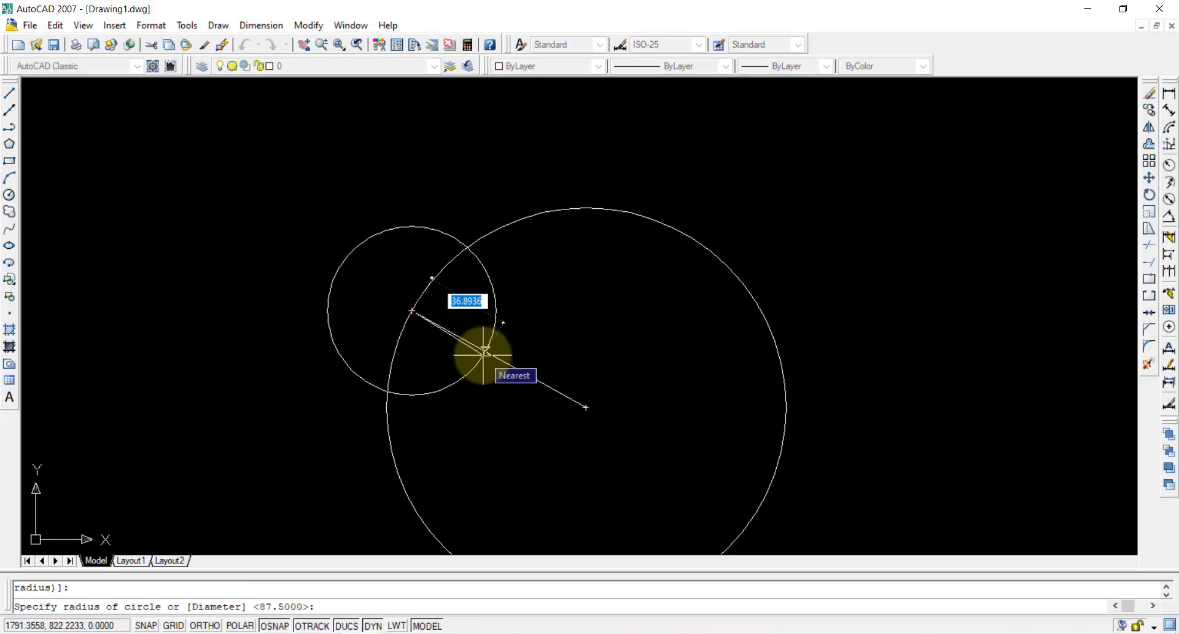
type("25")
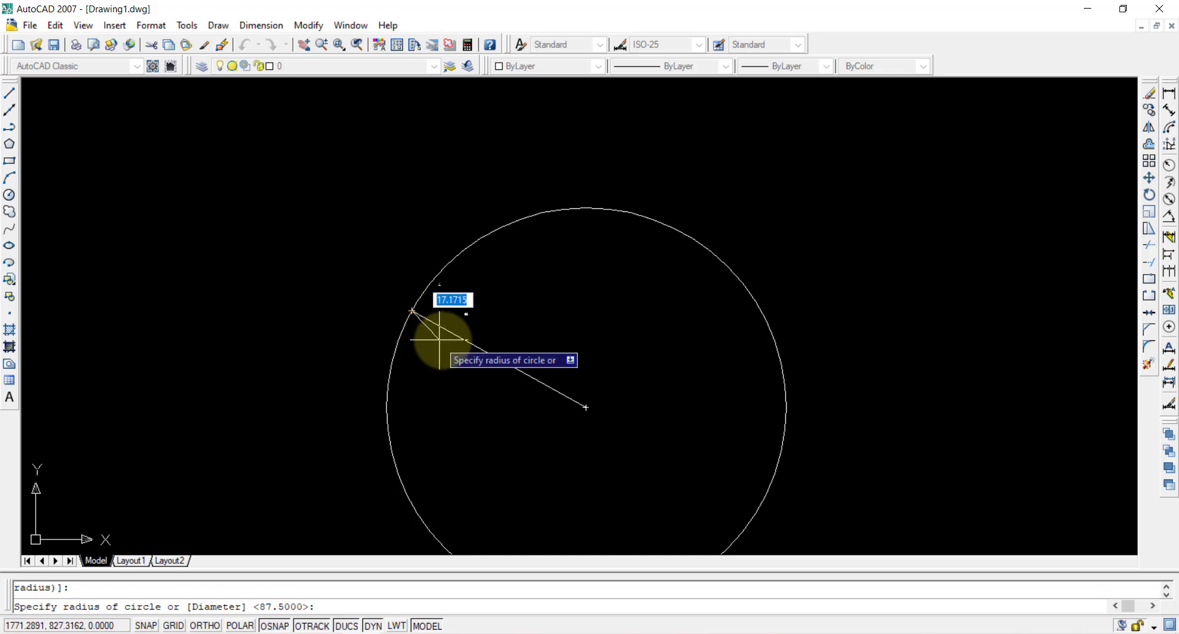
type("25")
key("Return")
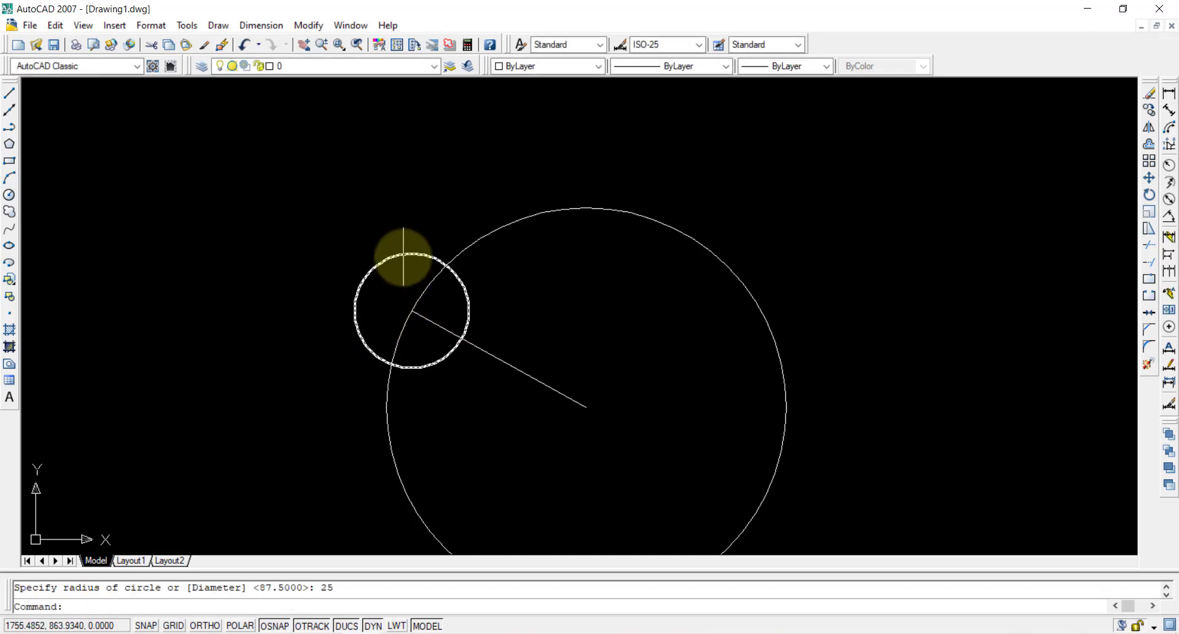
- Move the rolling circle 25 along the radius line from its centre towards the directing circle's centre
left_click(408, 255)
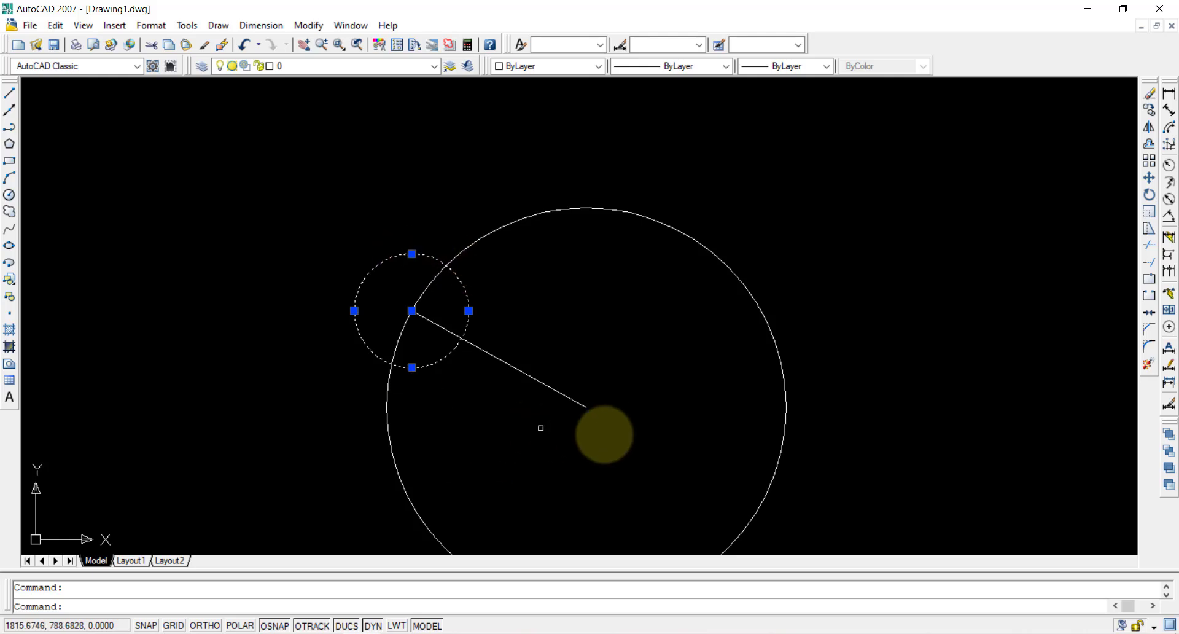
left_click(1149, 178)
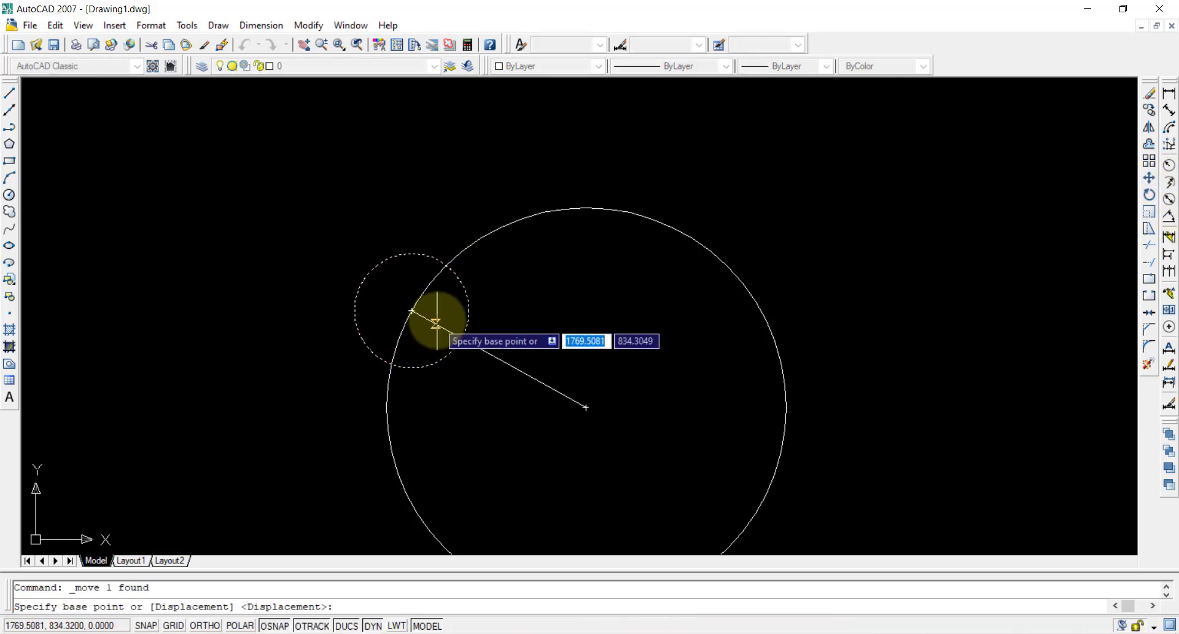
left_click(412, 310)
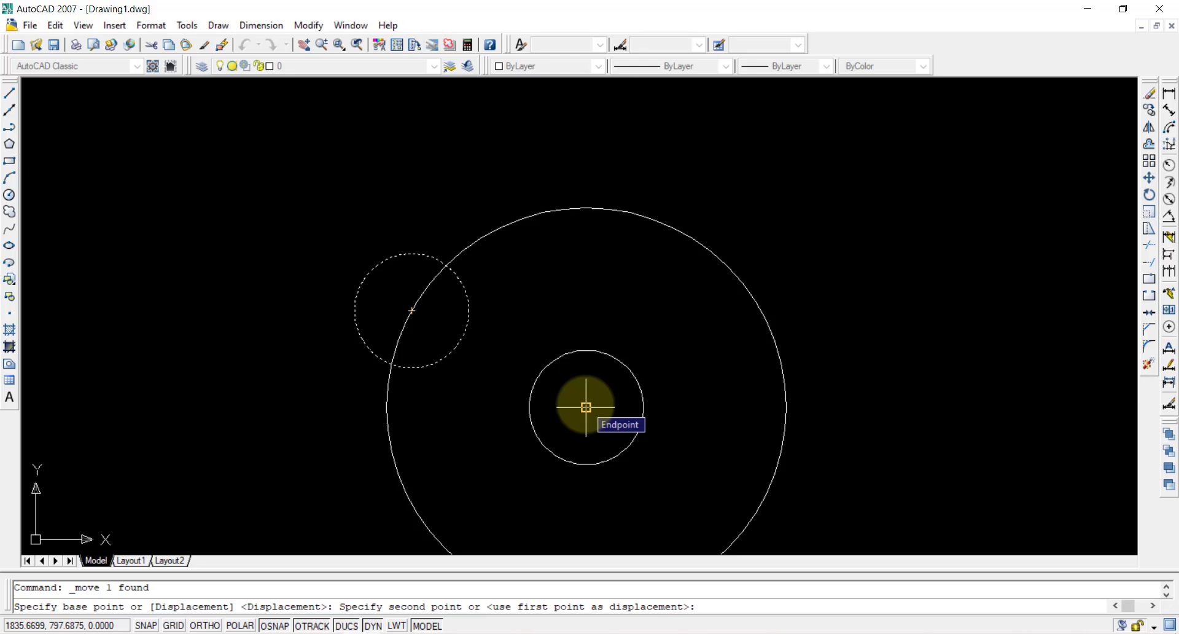
type("25")
key("Return")
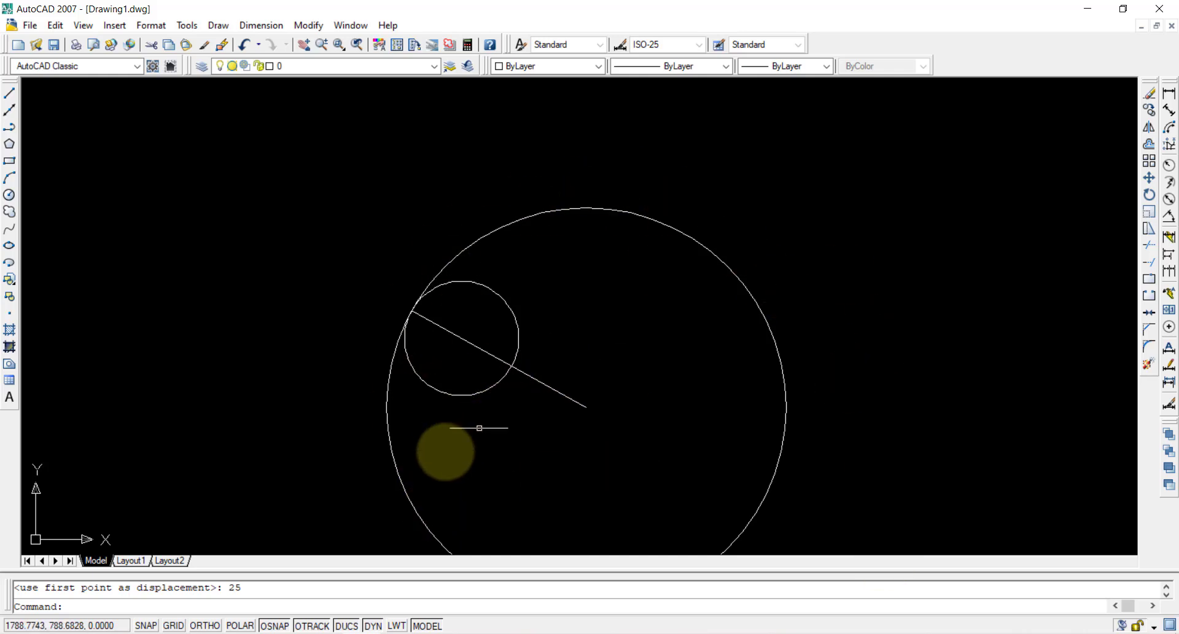
left_click(506, 300)
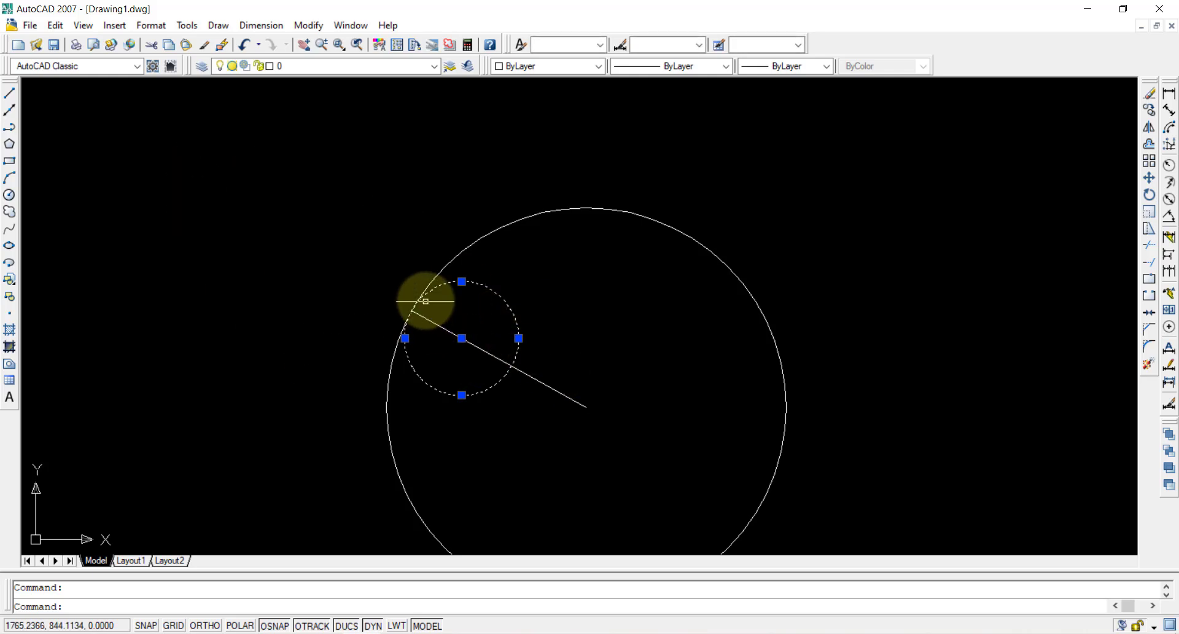
left_click(640, 412)
left_click(635, 409)
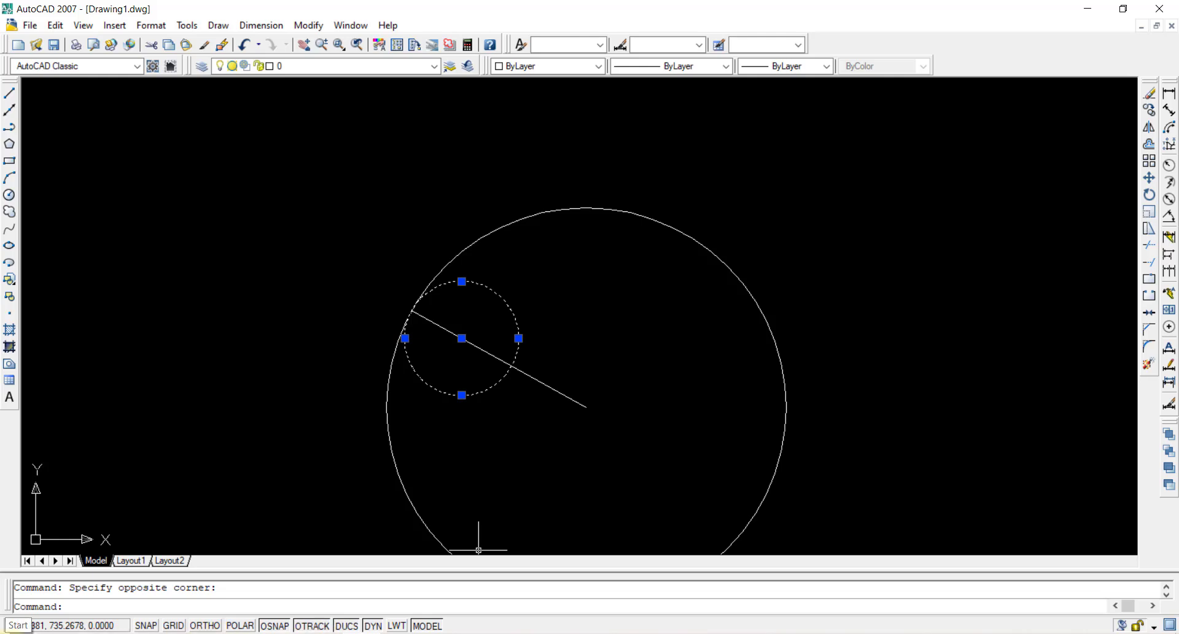
- Find and open Calculator, and begin the directing-arc angle calculation with 360 × (
left_click(9, 629)
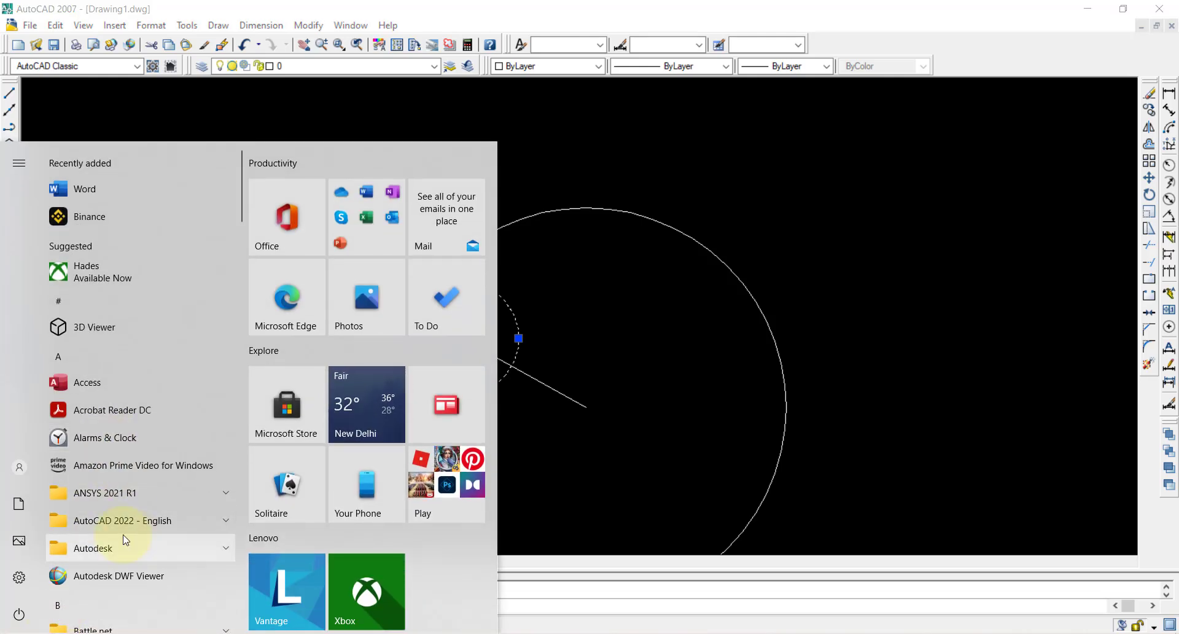
left_click(54, 627)
type("C")
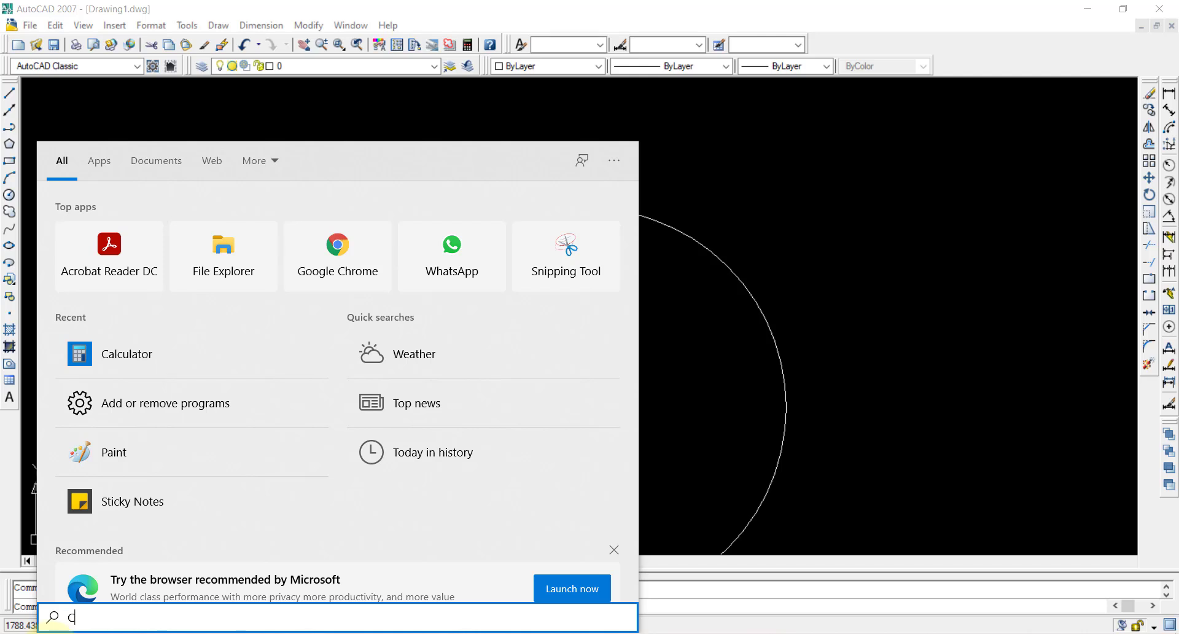
type("ALC")
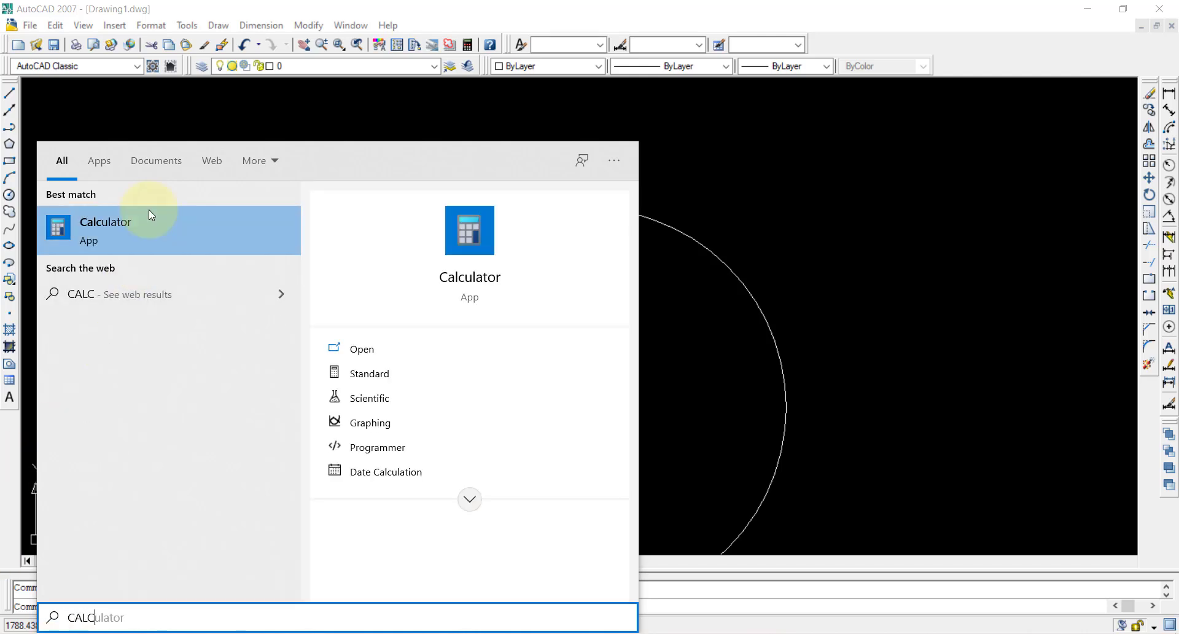
left_click(139, 237)
left_click(920, 539)
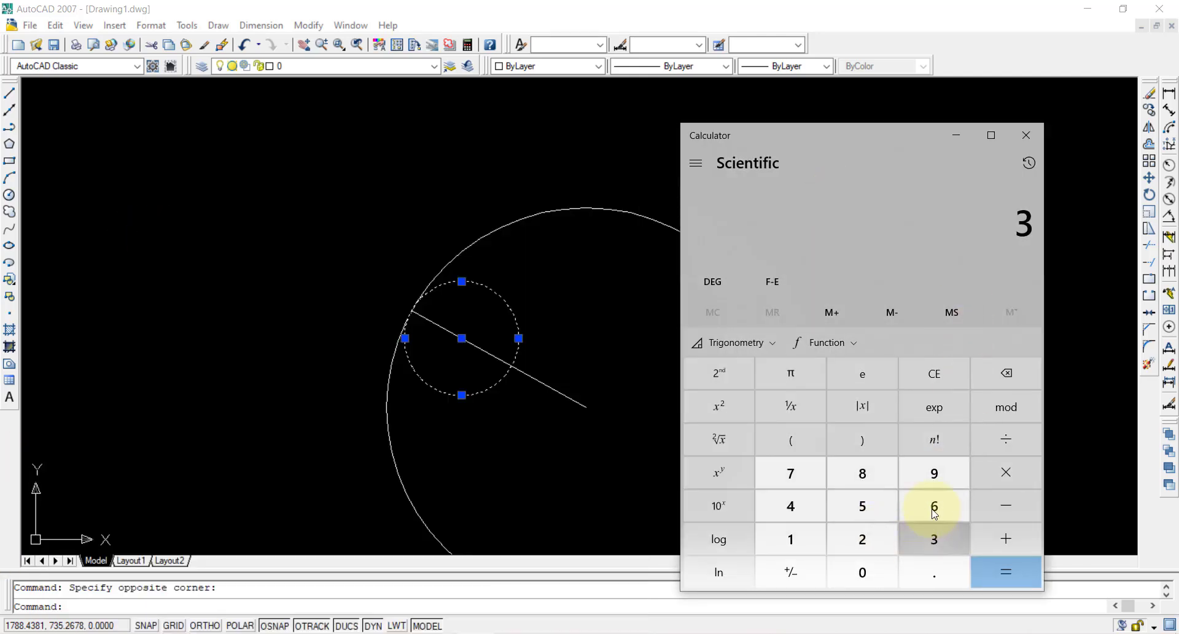
left_click(931, 503)
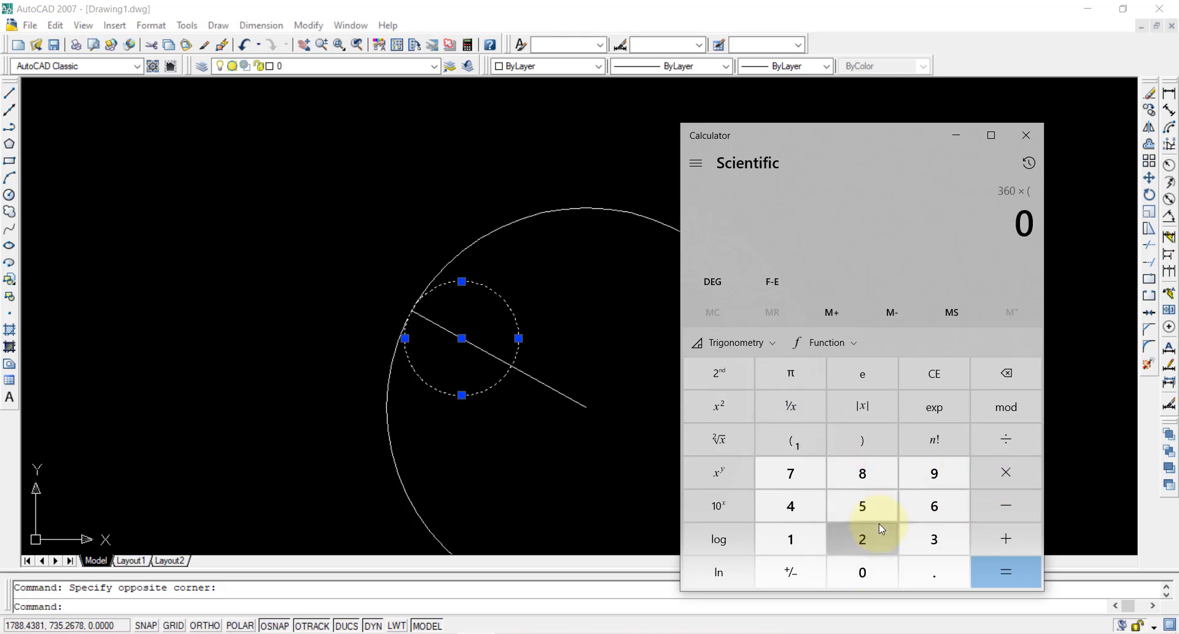
- Check the circle diameters in the Word problem and complete the calculation as 360 × (50 ÷ 175)
key("alt+Tab")
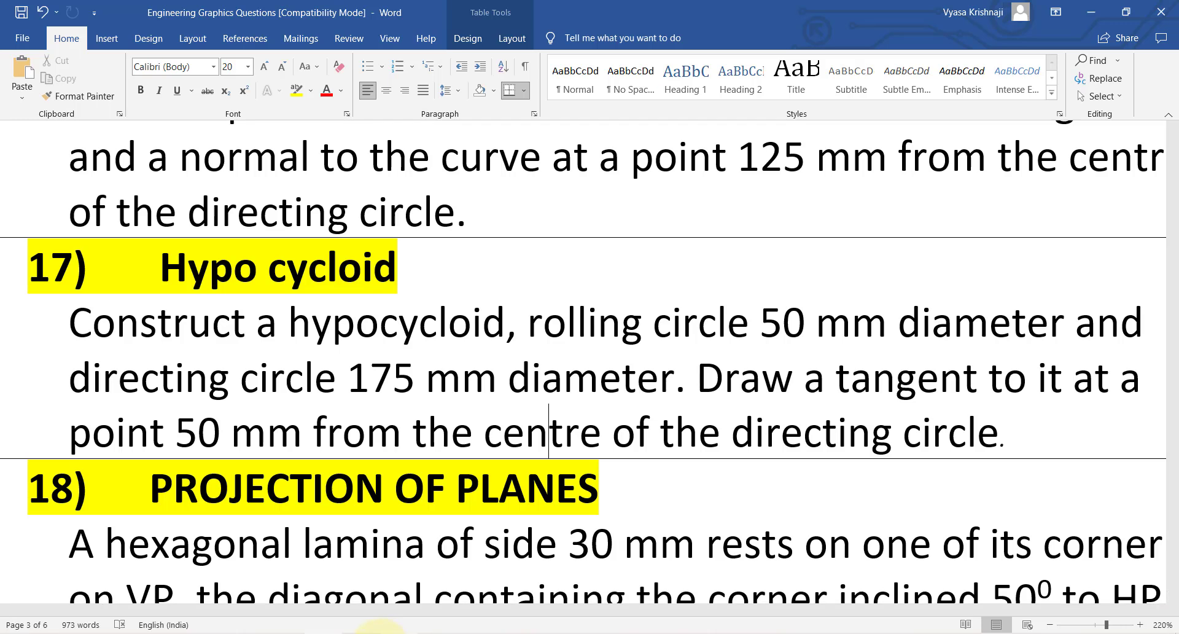
mouse_move(474, 630)
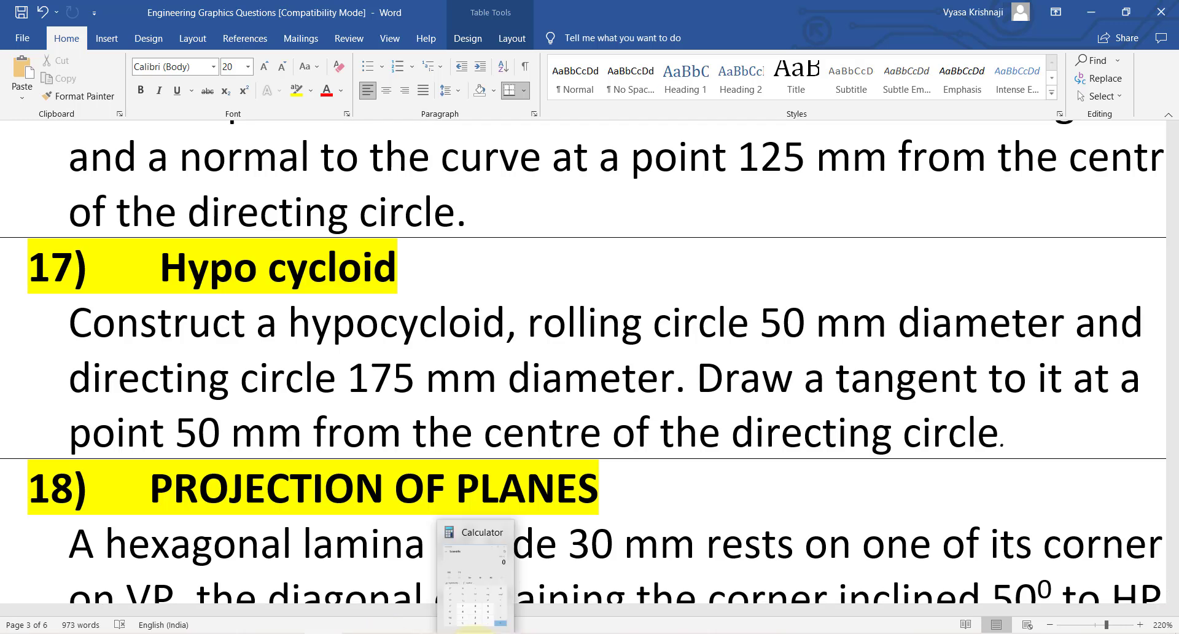
left_click(474, 605)
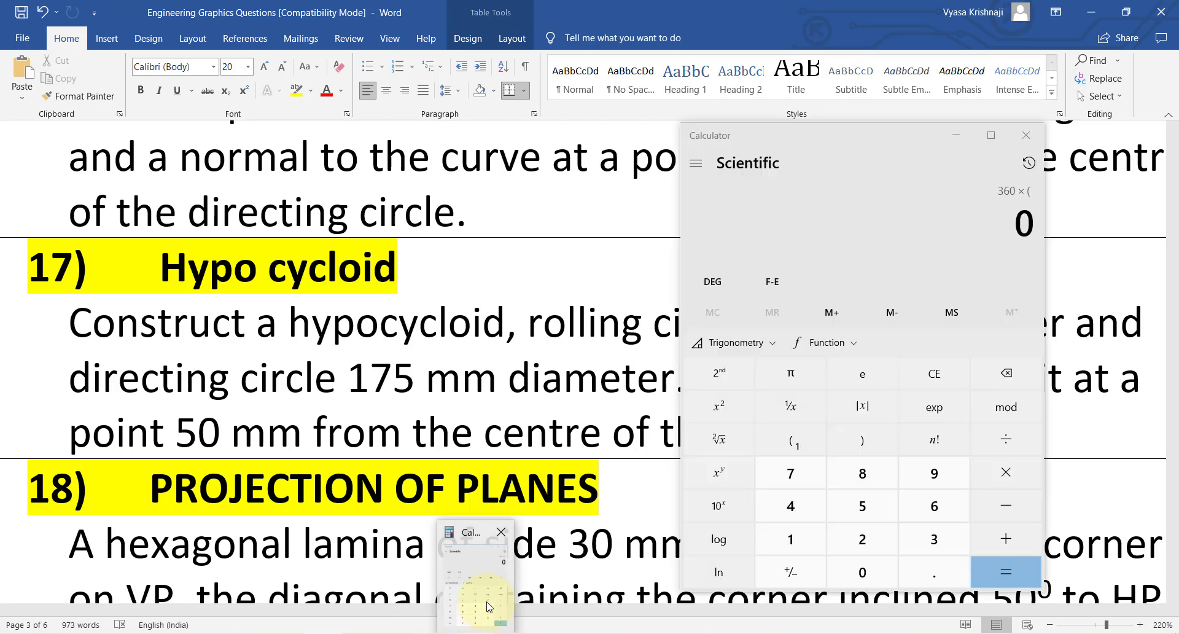
left_click(862, 506)
left_click(850, 571)
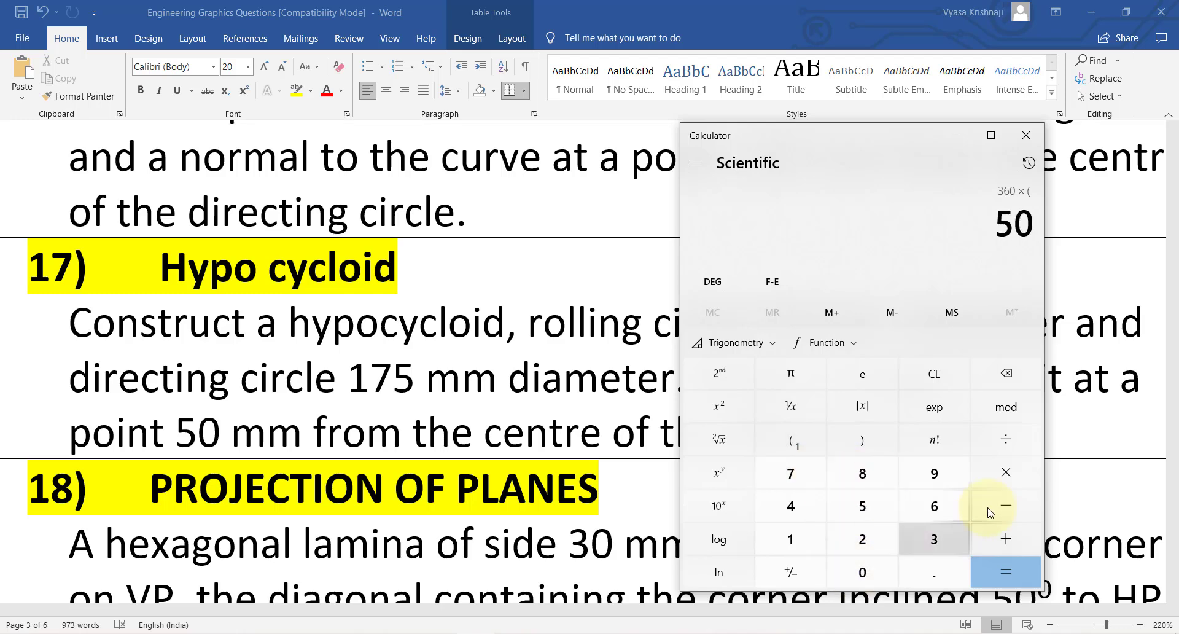
left_click(1006, 439)
left_click(790, 538)
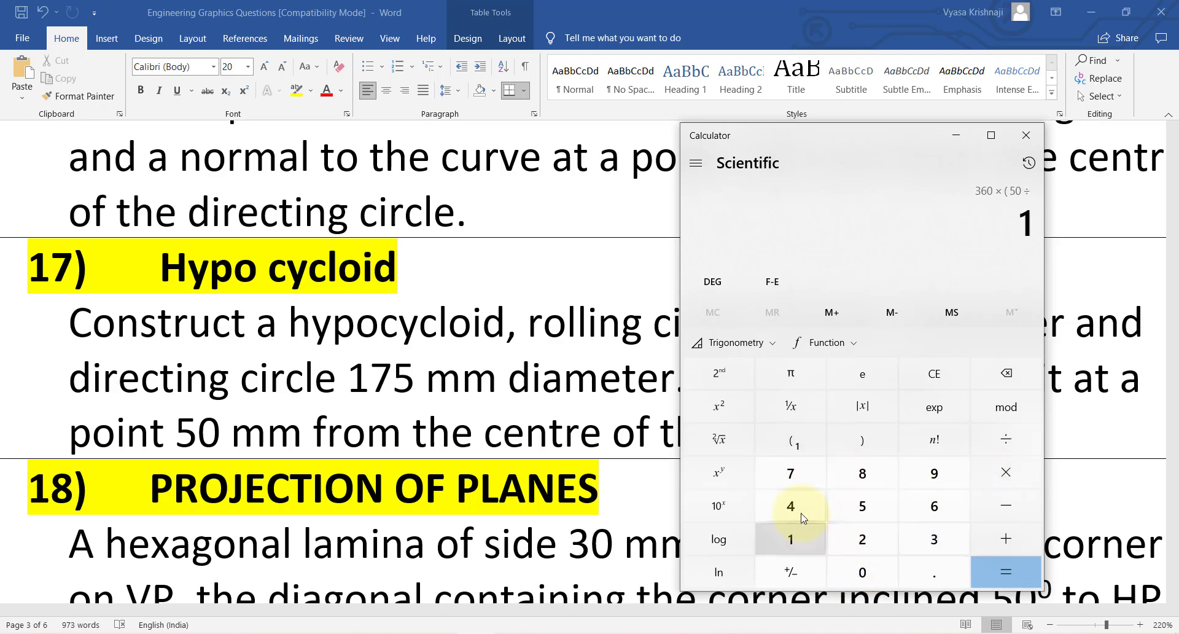
left_click(790, 473)
left_click(863, 505)
left_click(865, 441)
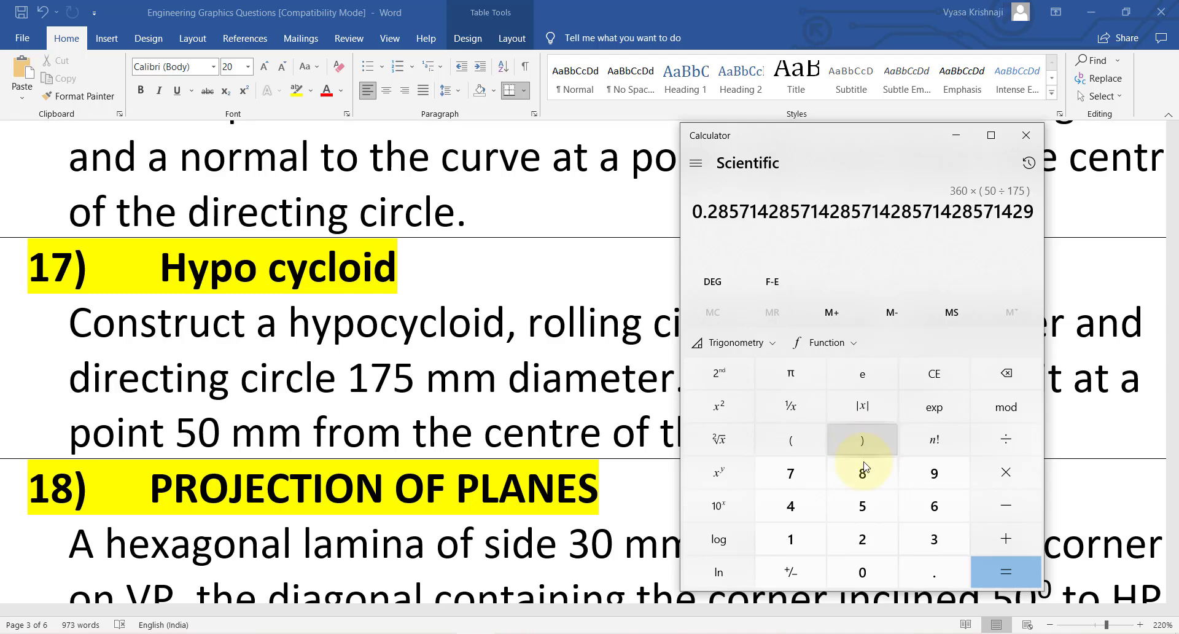
left_click(1019, 578)
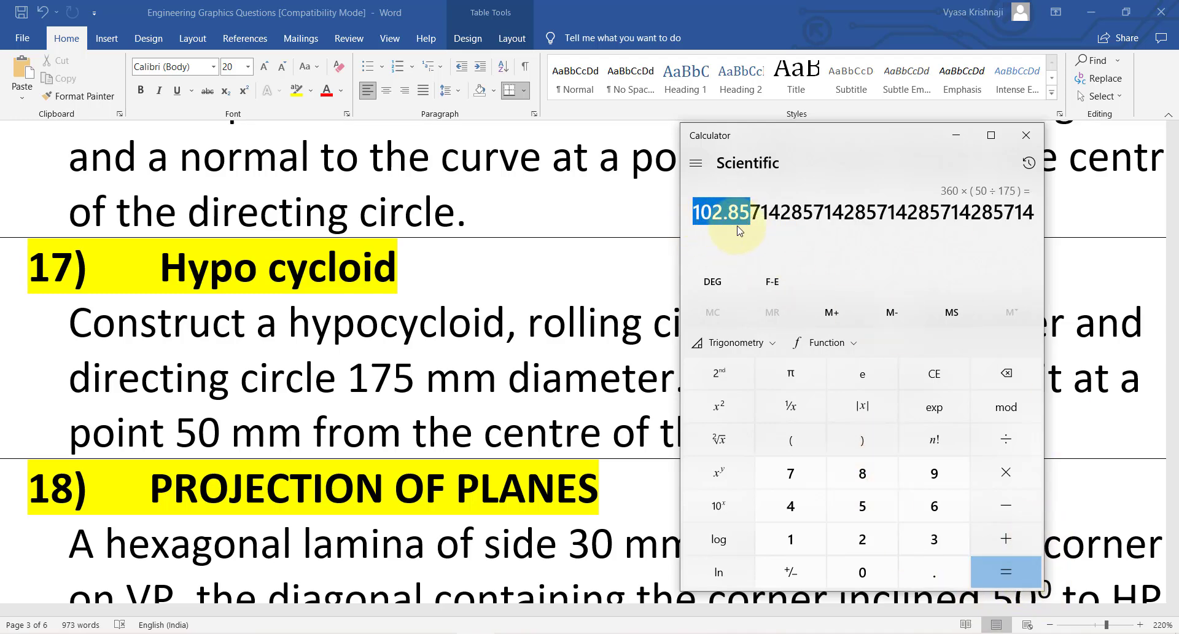
- Switch to AutoCAD and draw a line from the existing radius line's outer end to the directing circle's centre
key("alt+Tab")
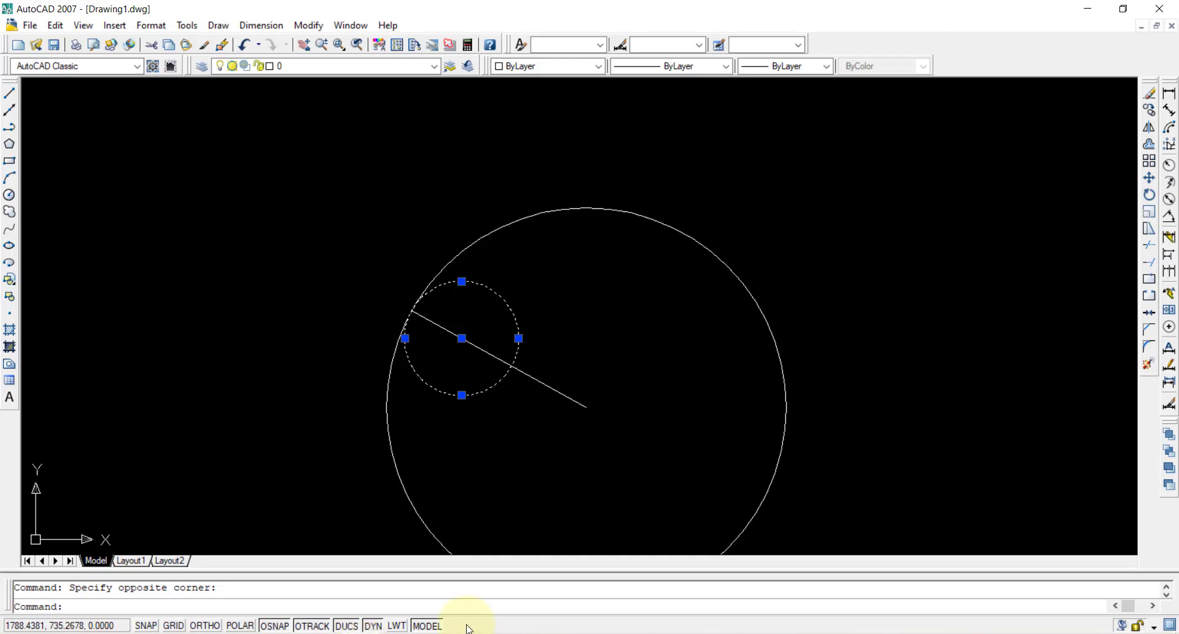
left_click(9, 92)
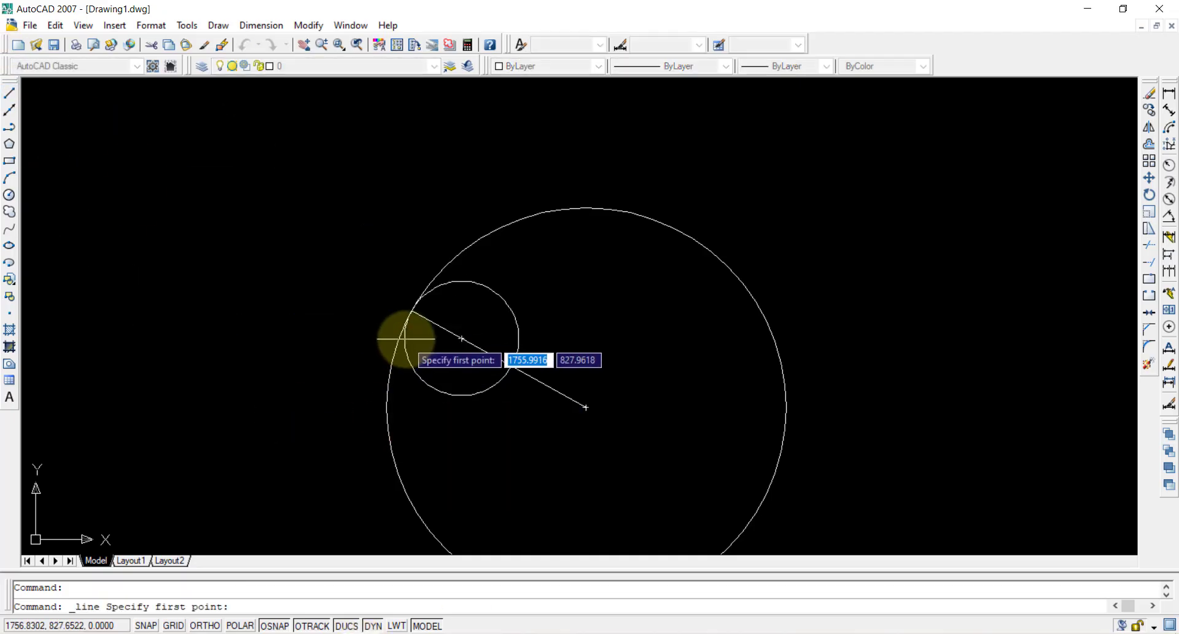
left_click(411, 312)
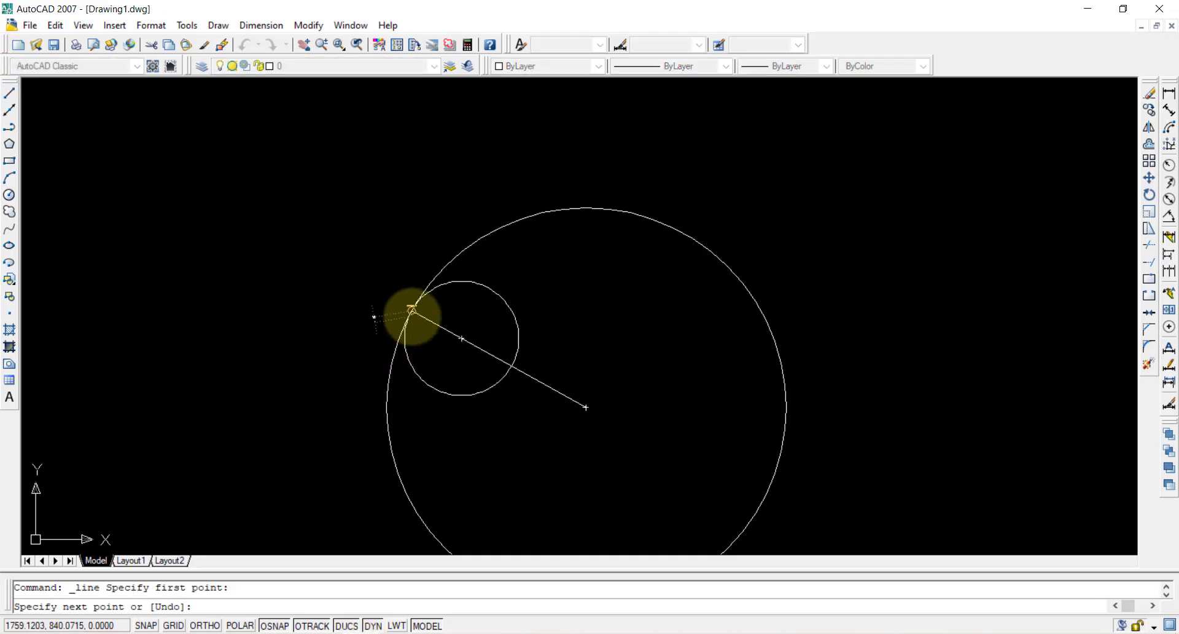
left_click(585, 406)
key("Escape")
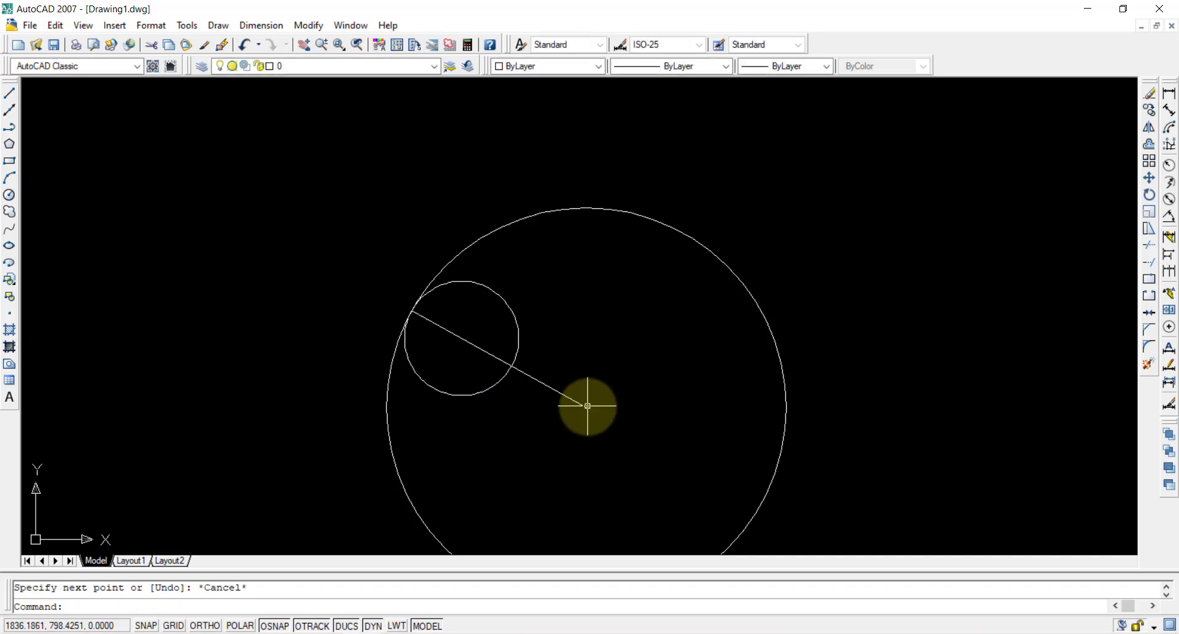
- Rotate one of the overlapping radius lines by -103° about the directing circle's centre
left_click(565, 393)
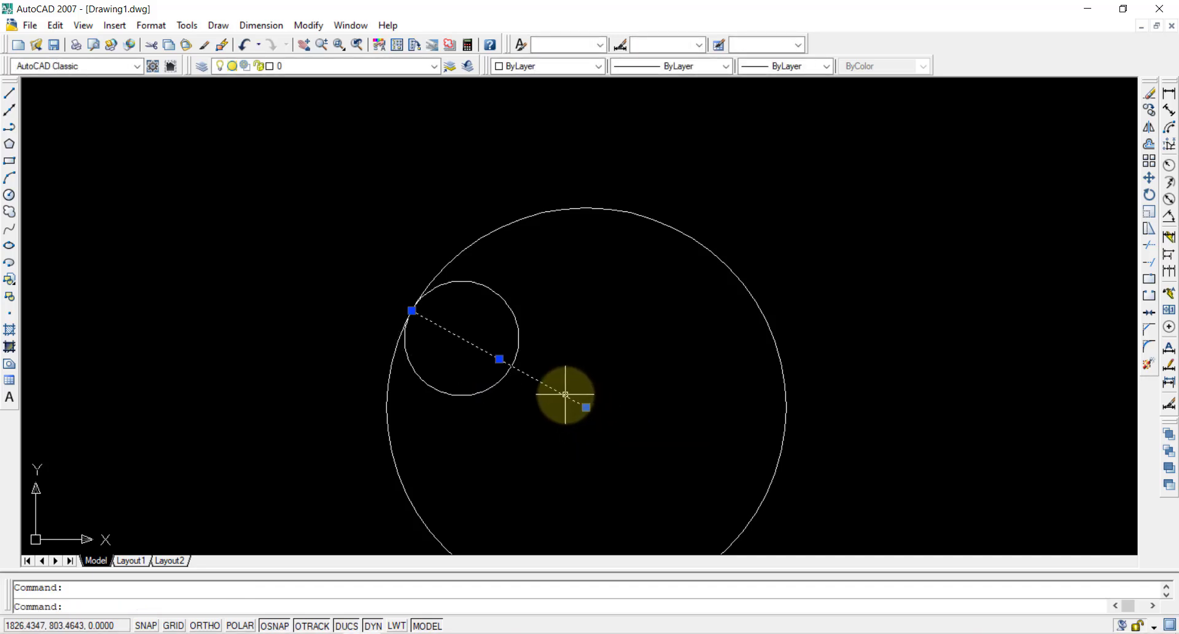
left_click(1149, 196)
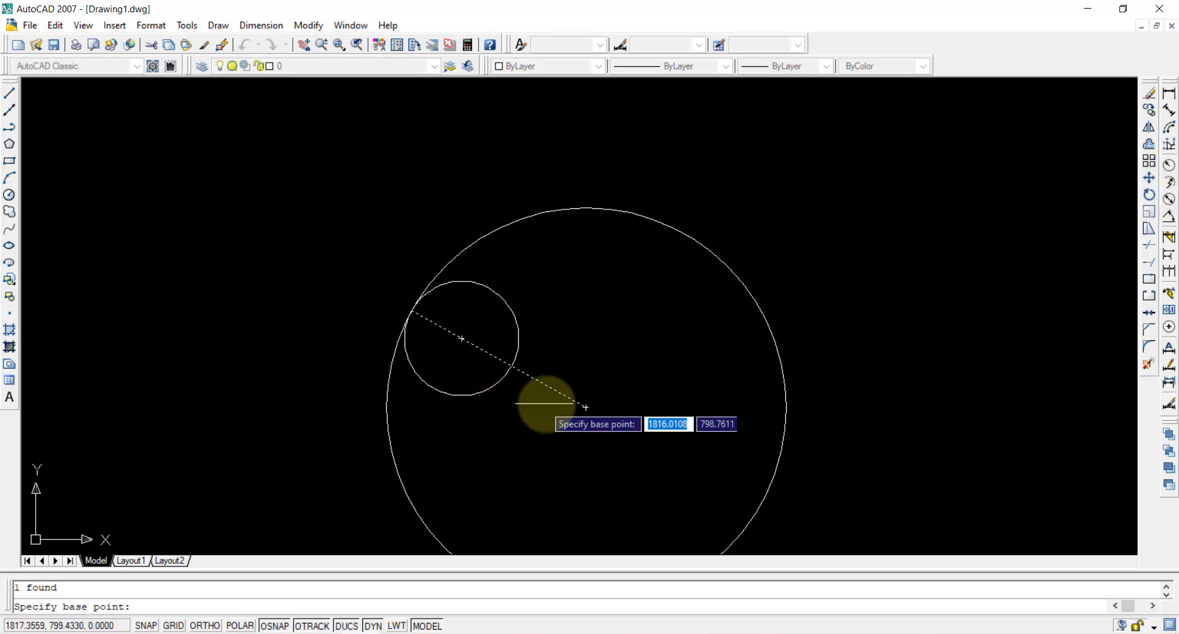
left_click(586, 406)
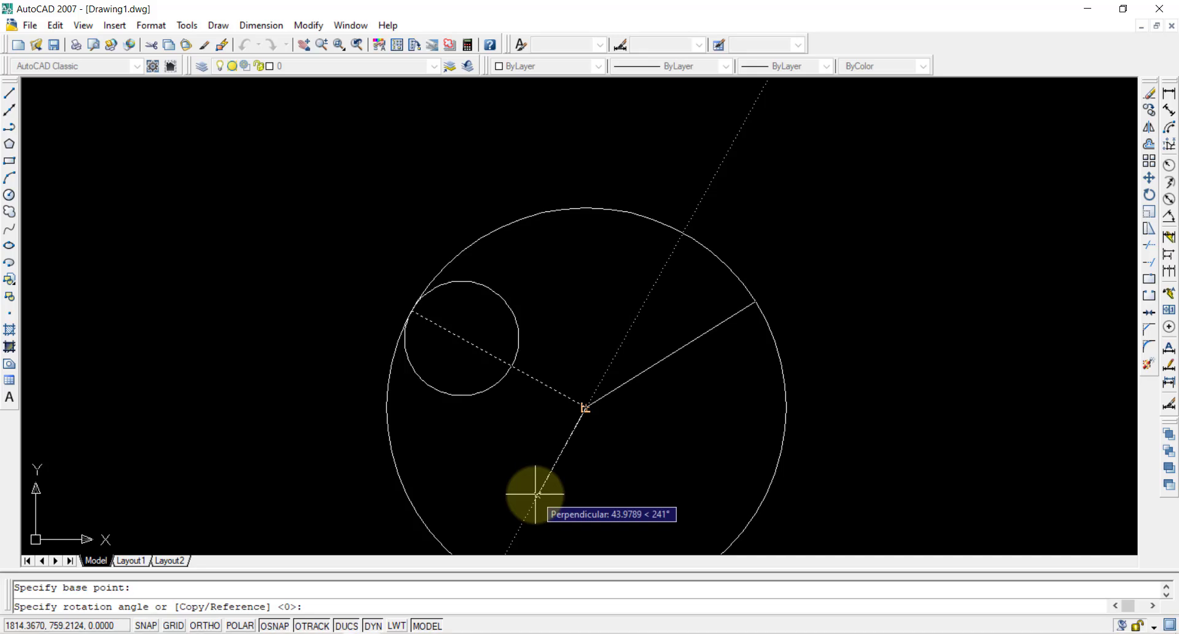
type("-")
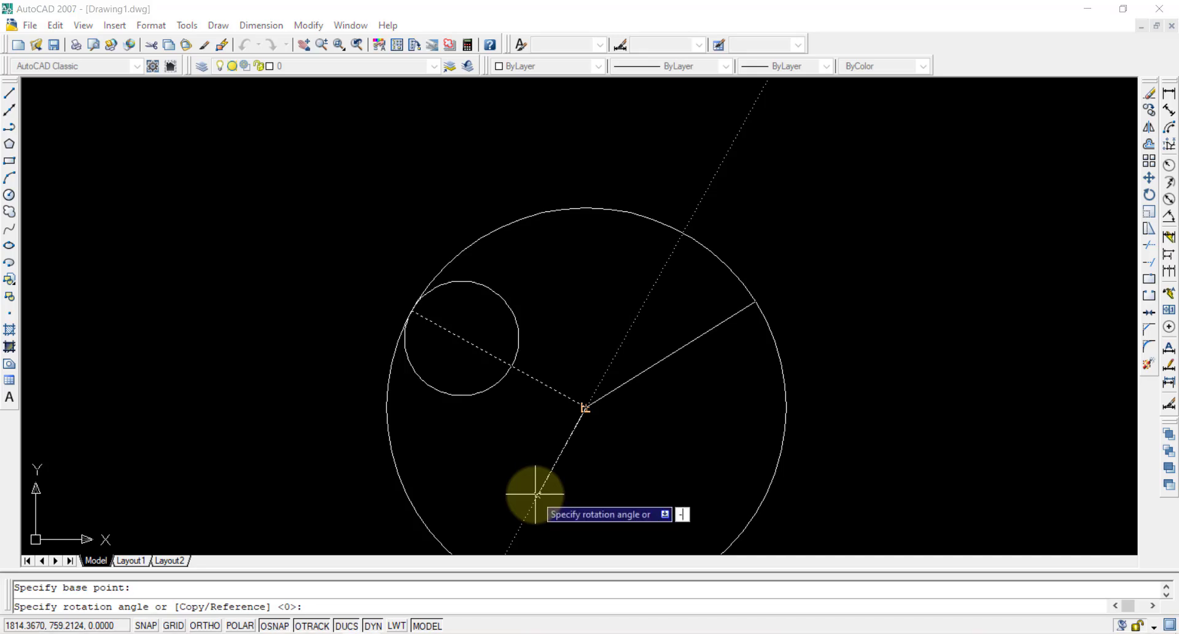
type("103")
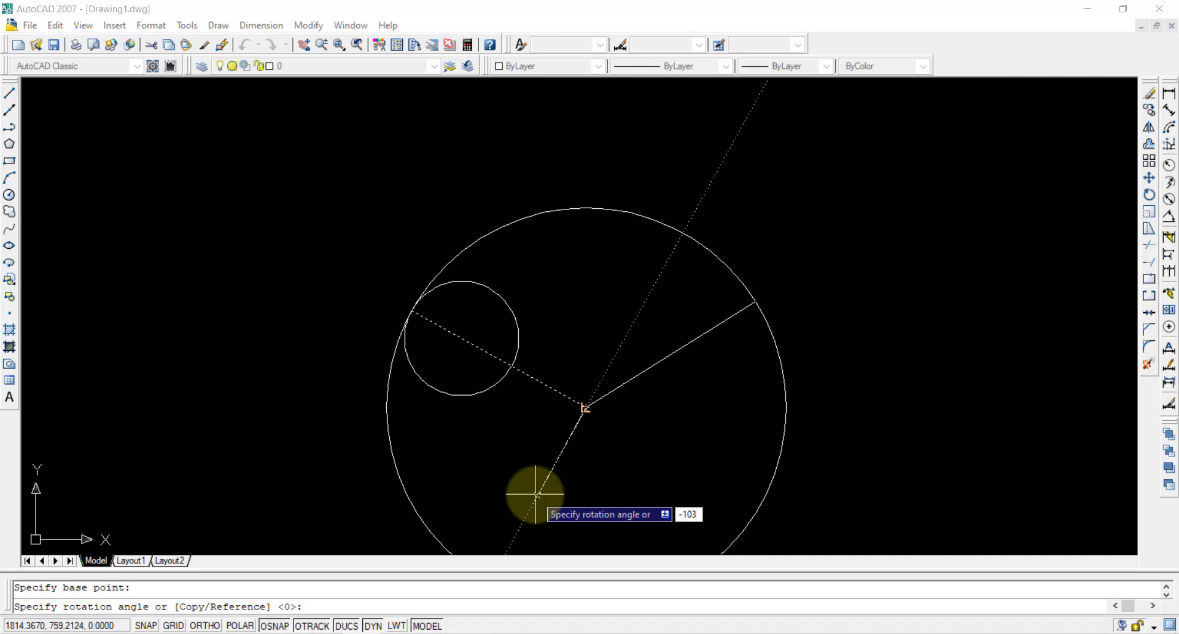
key("Return")
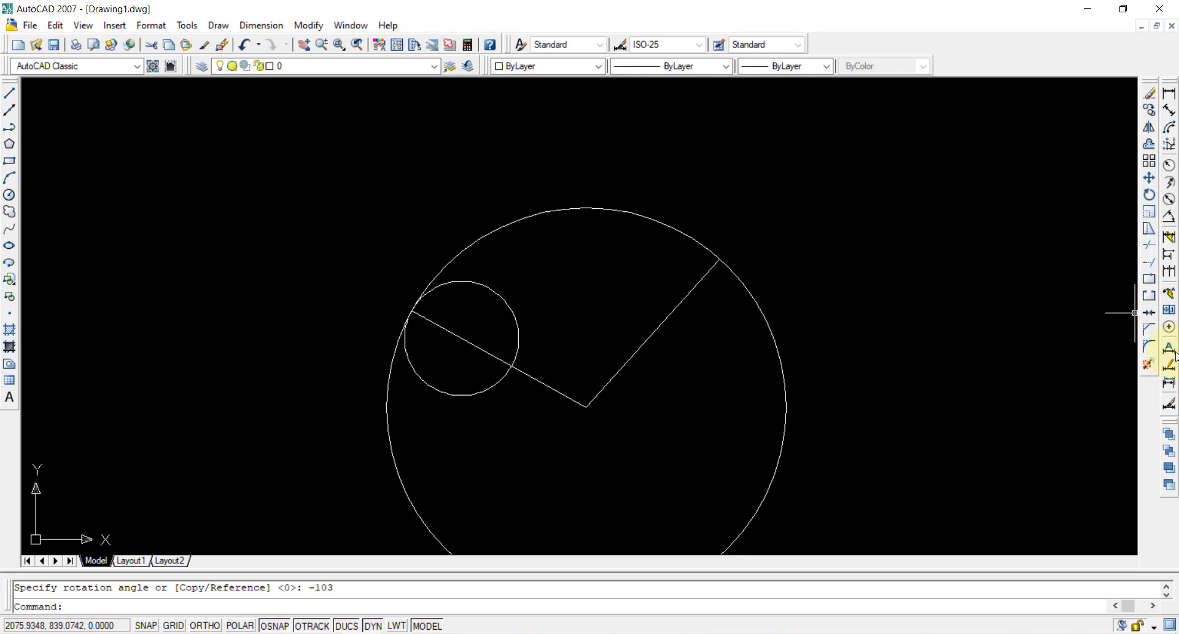
- Trim away the directing circle's lower portion, keeping only the upper arc between the two radius lines
left_click(1149, 245)
left_click(944, 479)
left_click(242, 205)
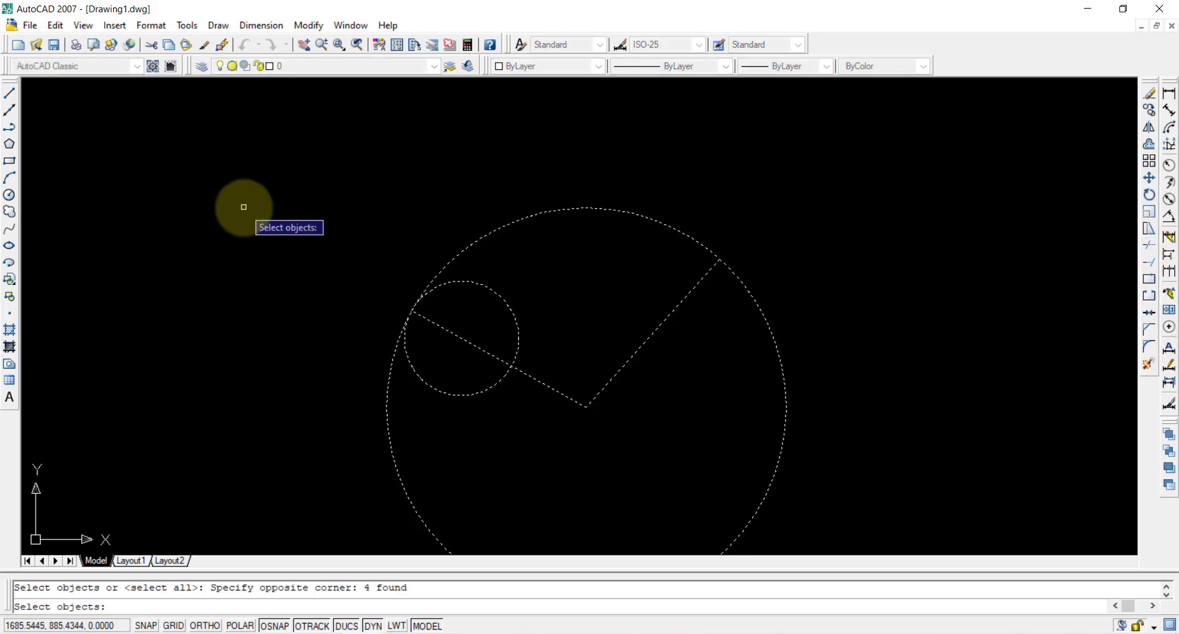
key("Return")
left_click(450, 476)
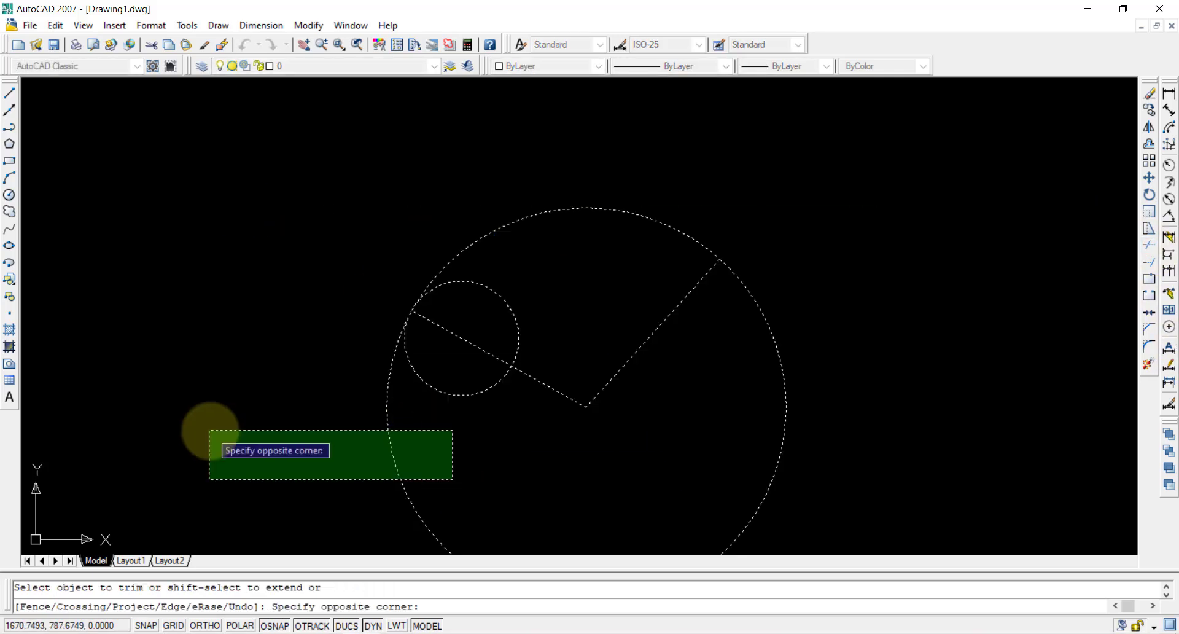
left_click(209, 430)
key("Escape")
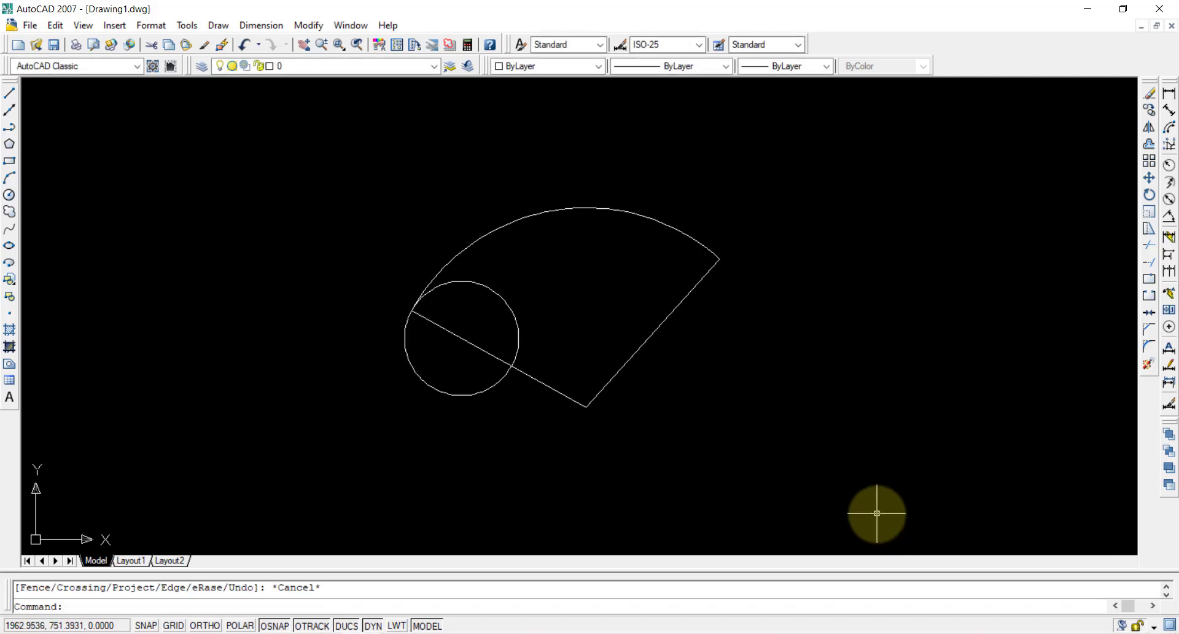
scroll(611, 250, "up", 1)
scroll(606, 350, "up", 2)
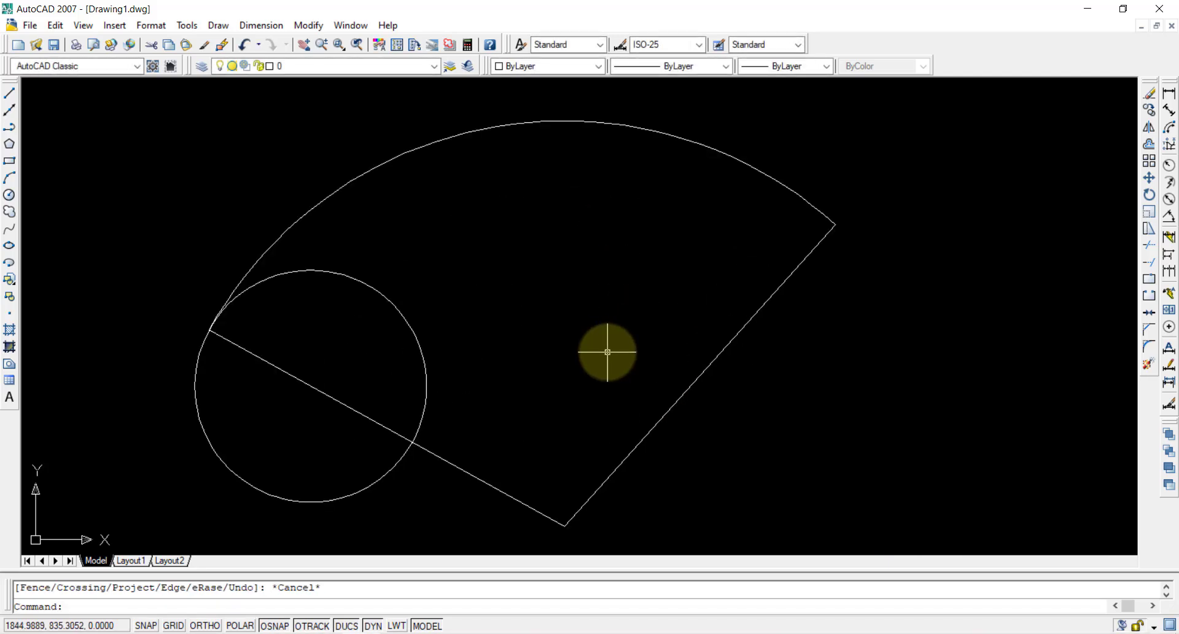
left_click(340, 188)
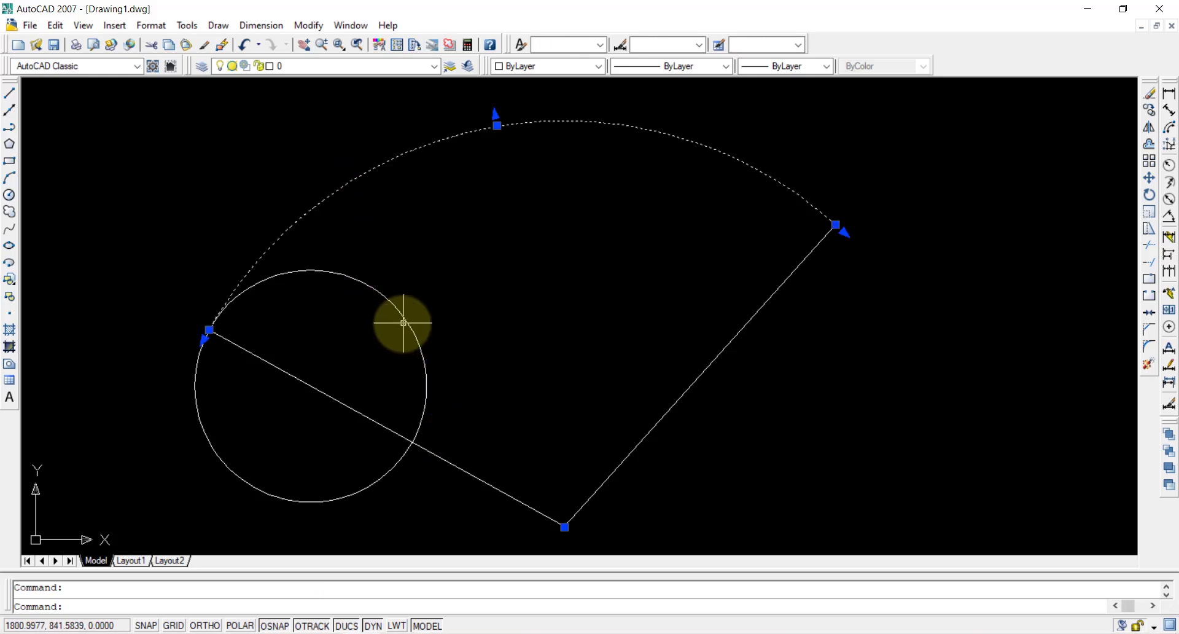
left_click(425, 393)
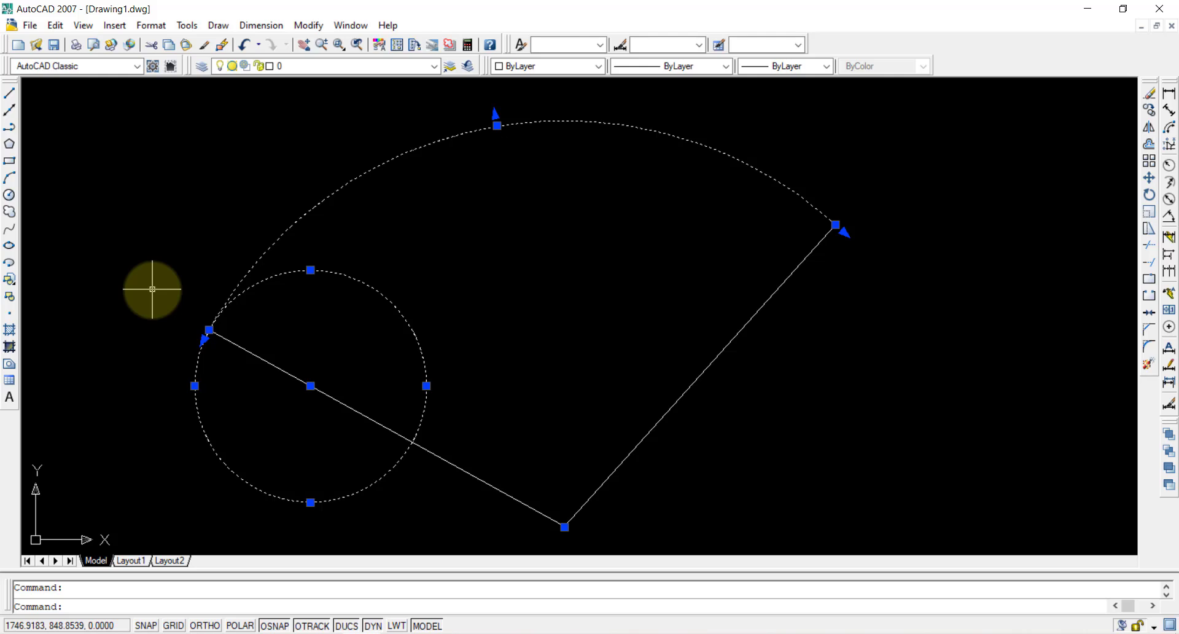
key("Escape")
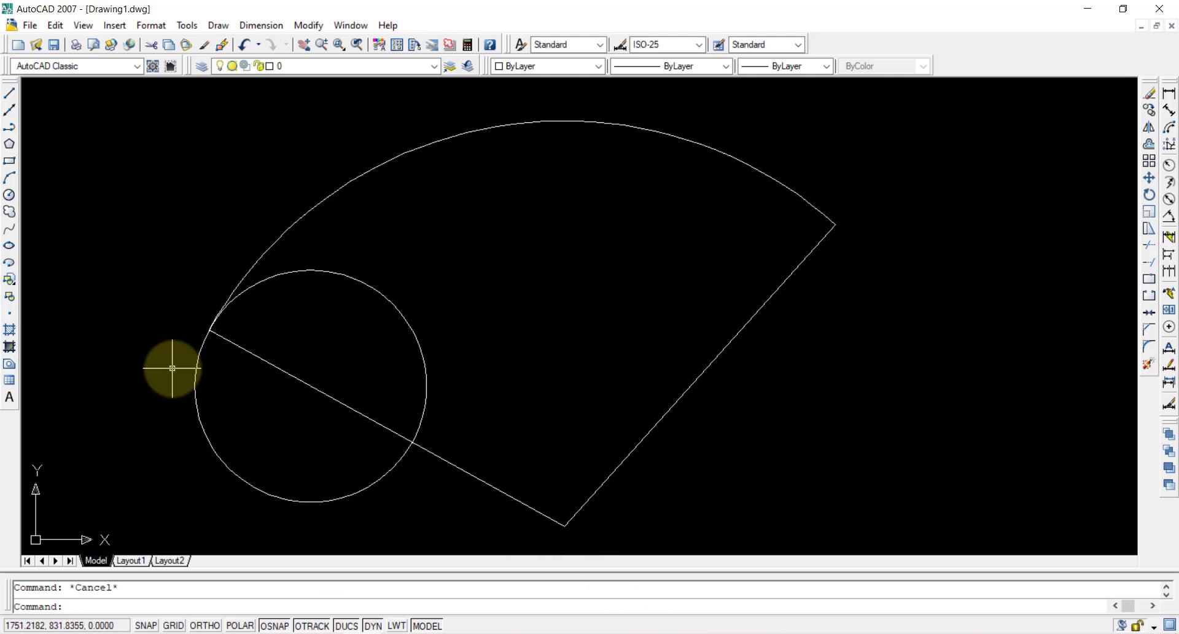
- Add a multiline text label P beside the point where the rolling circle touches the directing arc
type("mt")
key("Return")
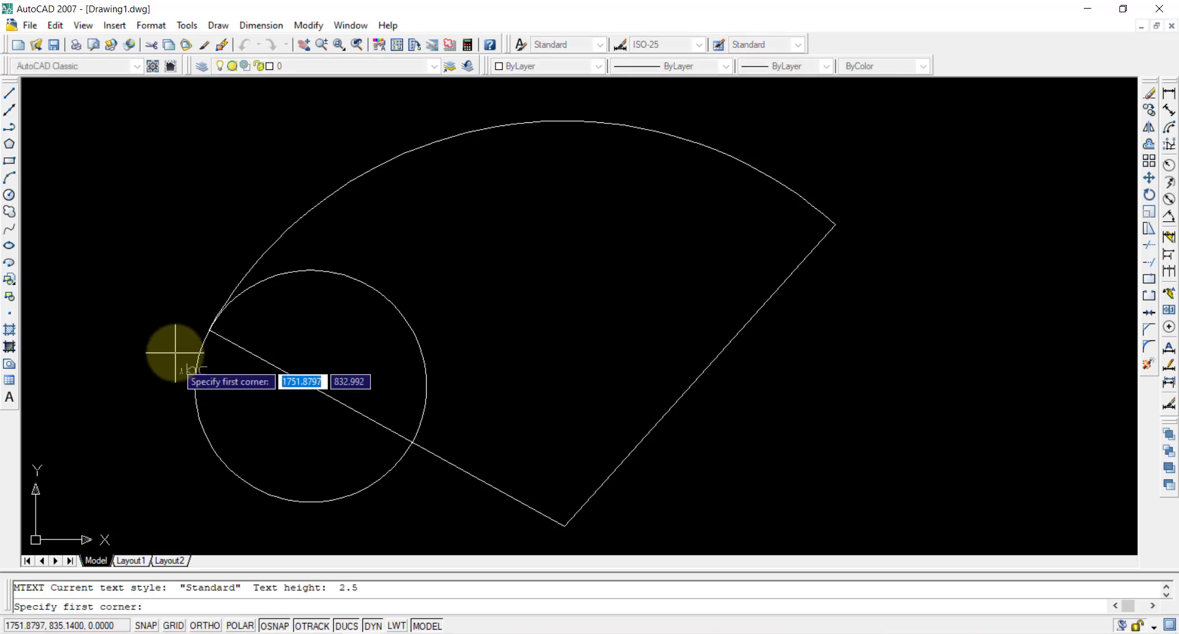
left_click(175, 353)
left_click(199, 306)
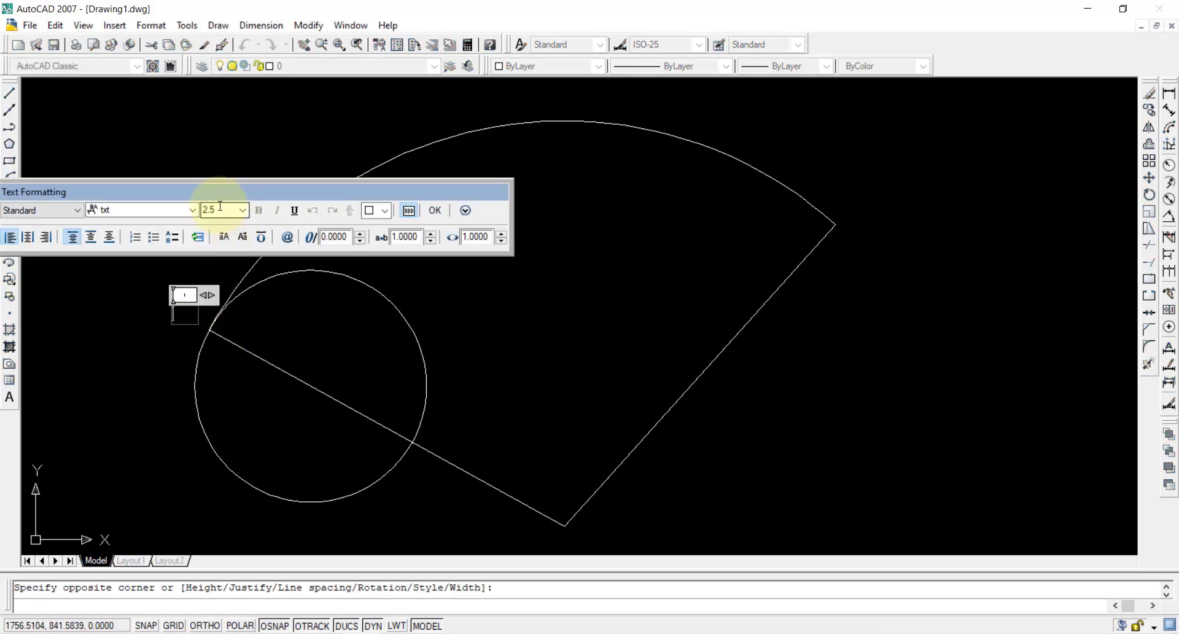
type("Pl")
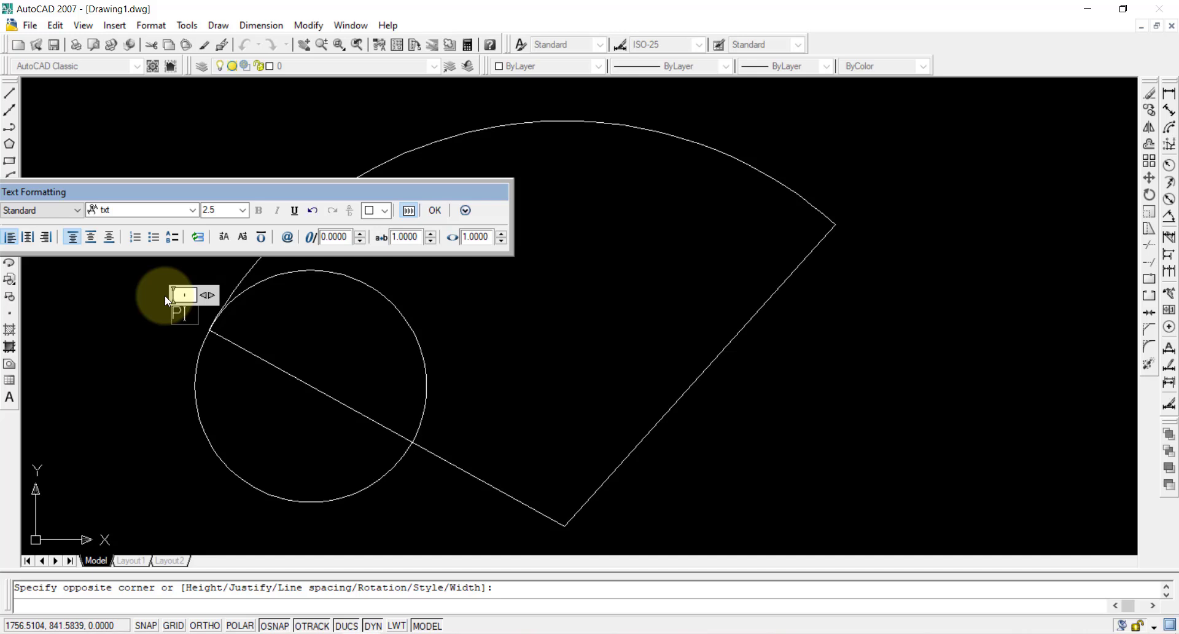
left_click(434, 211)
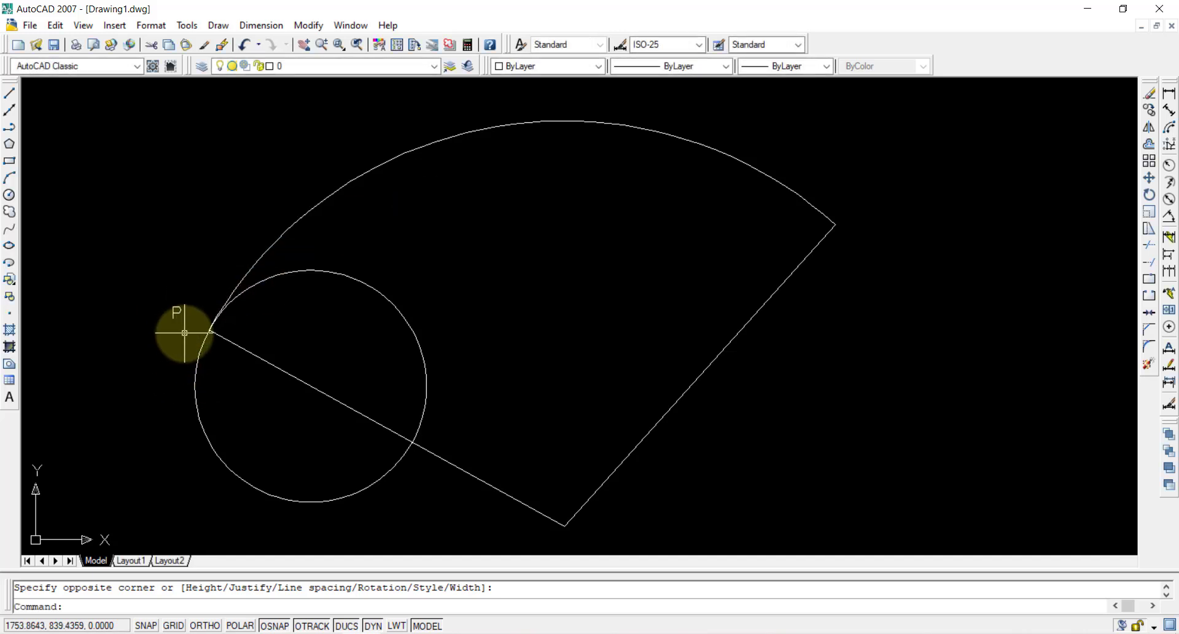
left_click(182, 310)
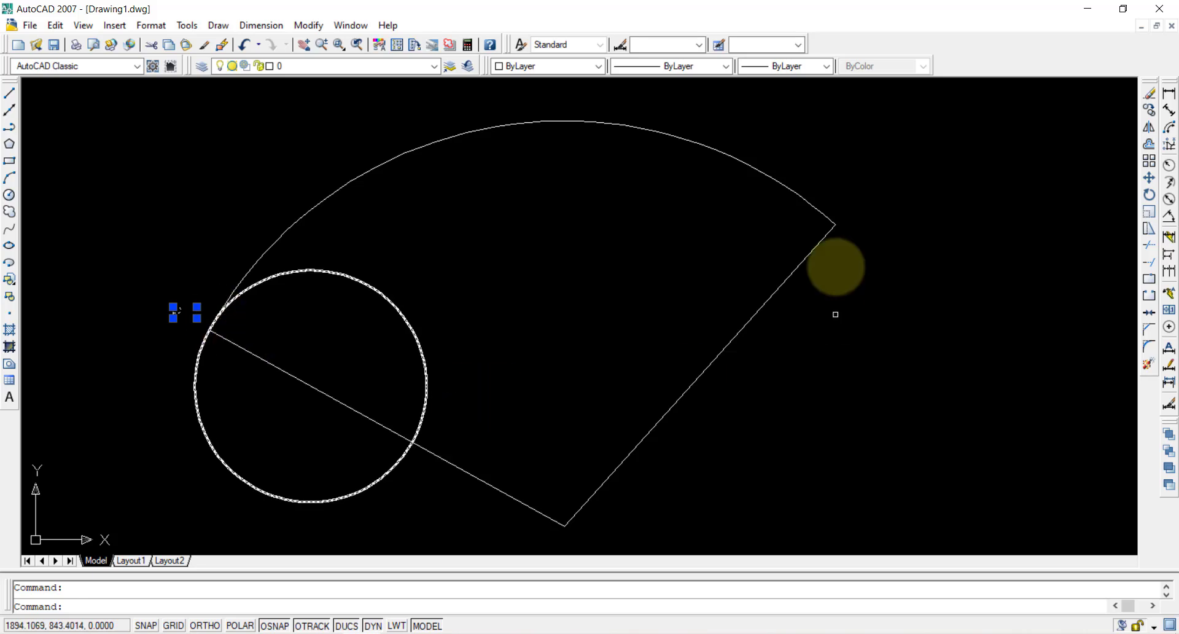
key("Escape")
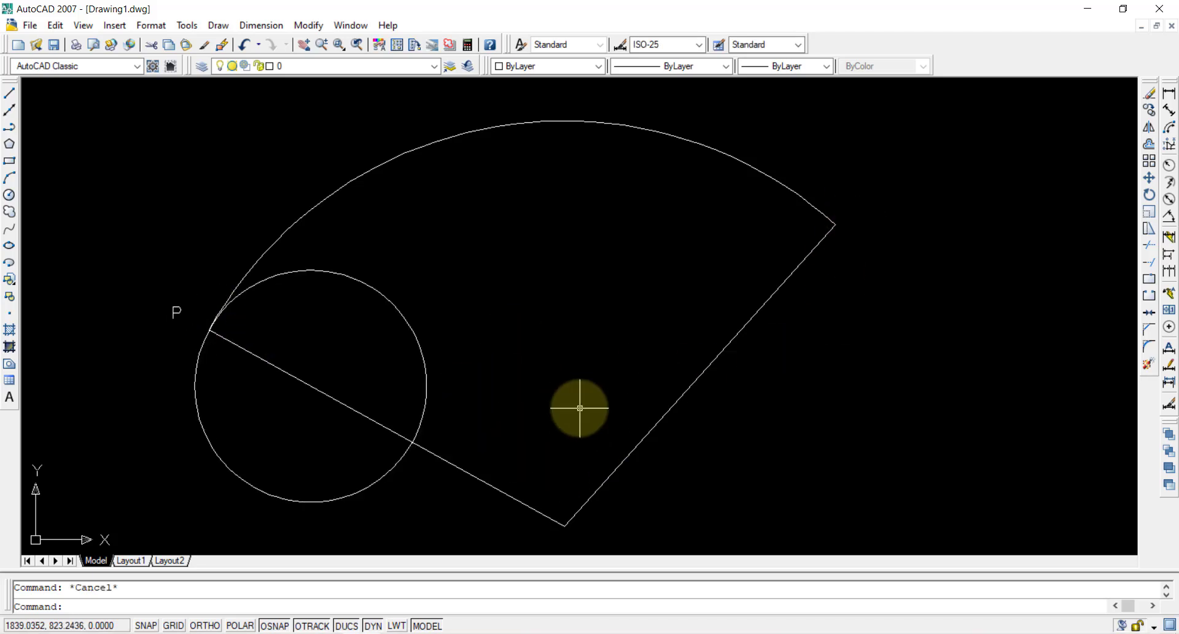
- Draw a diameter line across the rolling circle from the contact point at P to its opposite intersection with the radius line
left_click(9, 95)
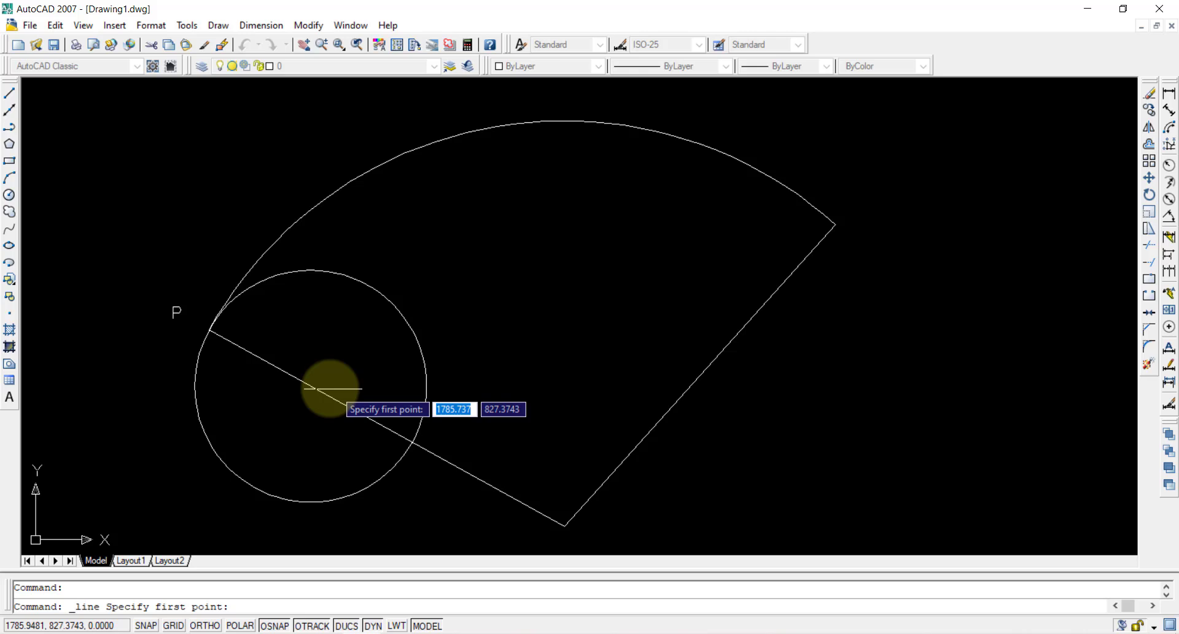
left_click(210, 329)
left_click(411, 441)
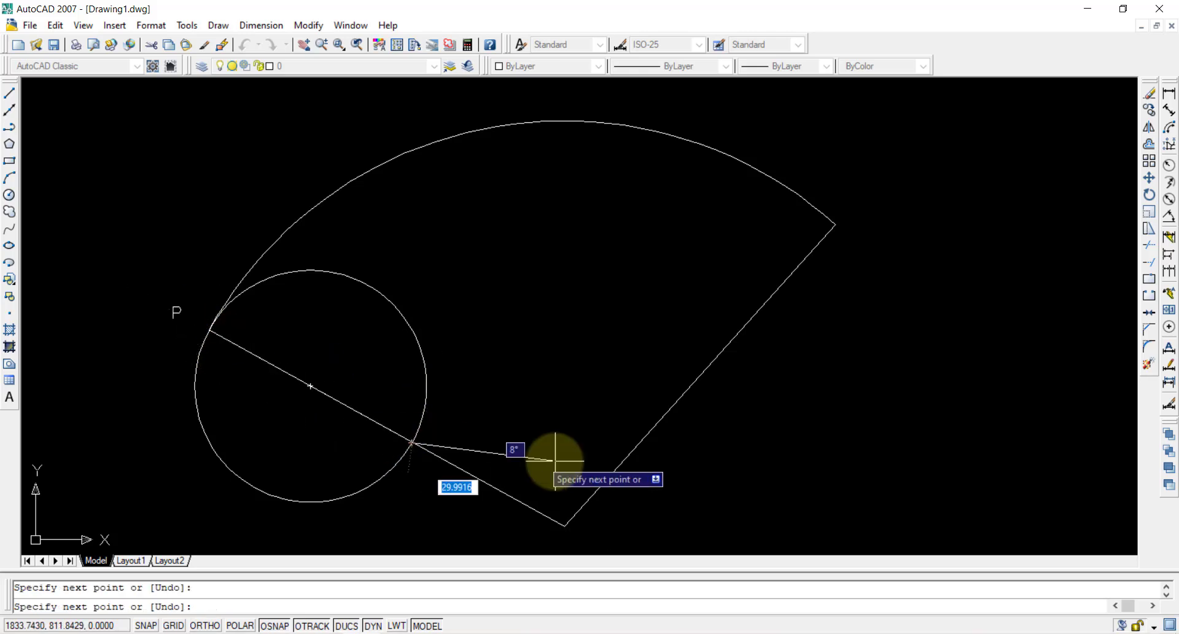
key("Escape")
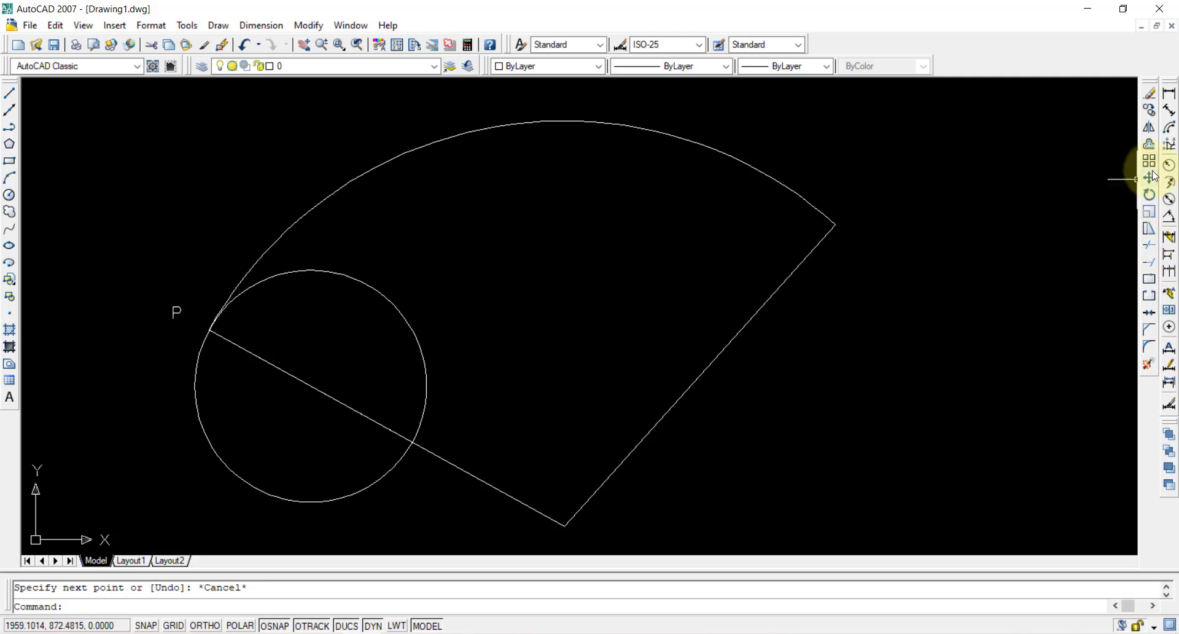
- Create a polar array of the diameter line about the rolling circle's centre with 12 items over 360°
left_click(1151, 163)
left_click(543, 208)
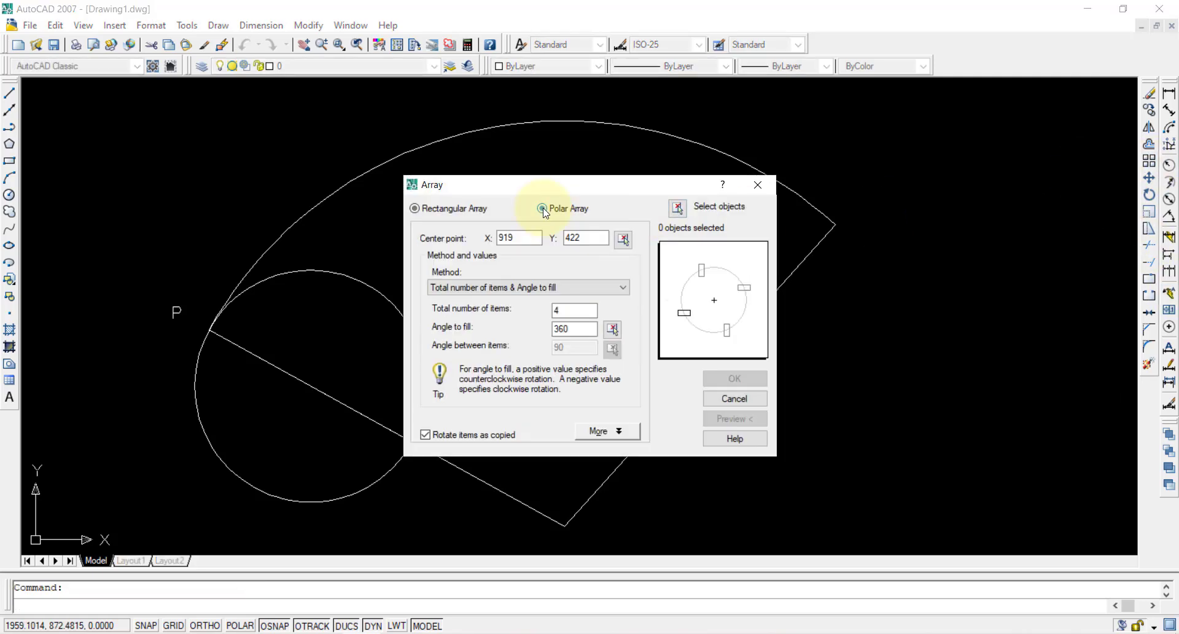
left_click(676, 208)
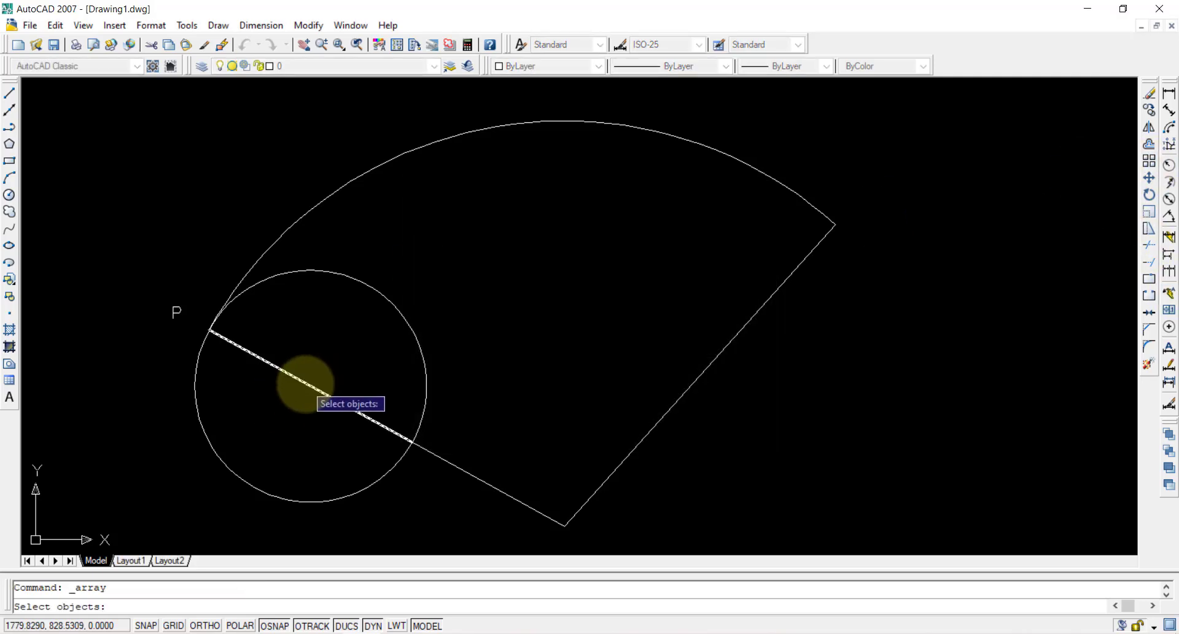
key("Return")
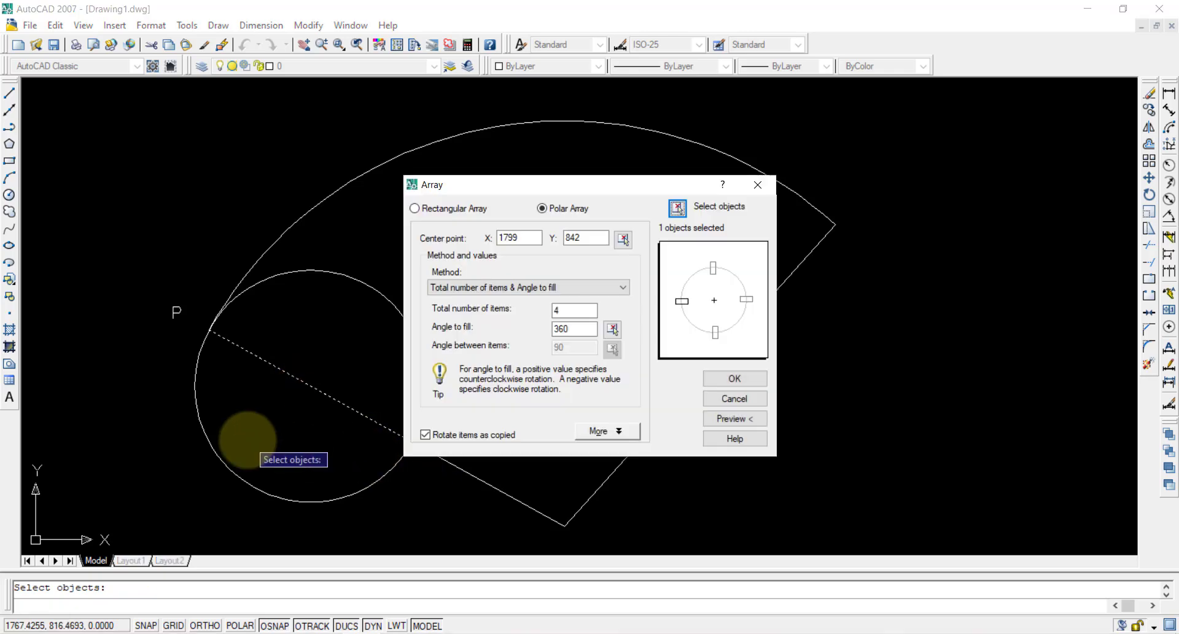
left_click(621, 241)
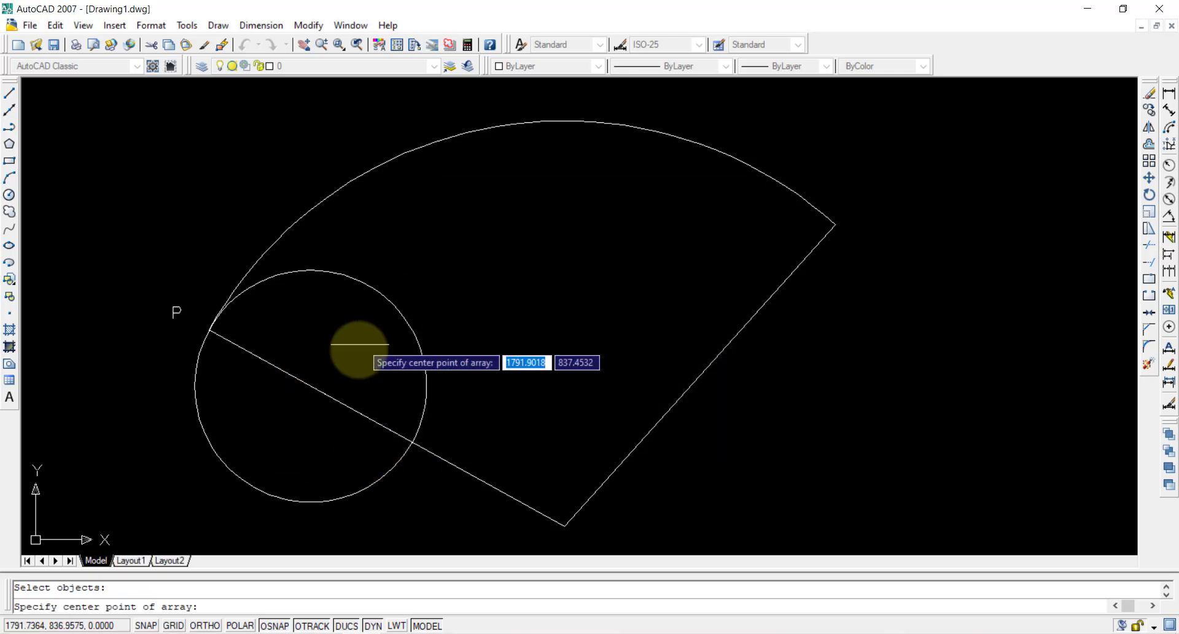
left_click(307, 385)
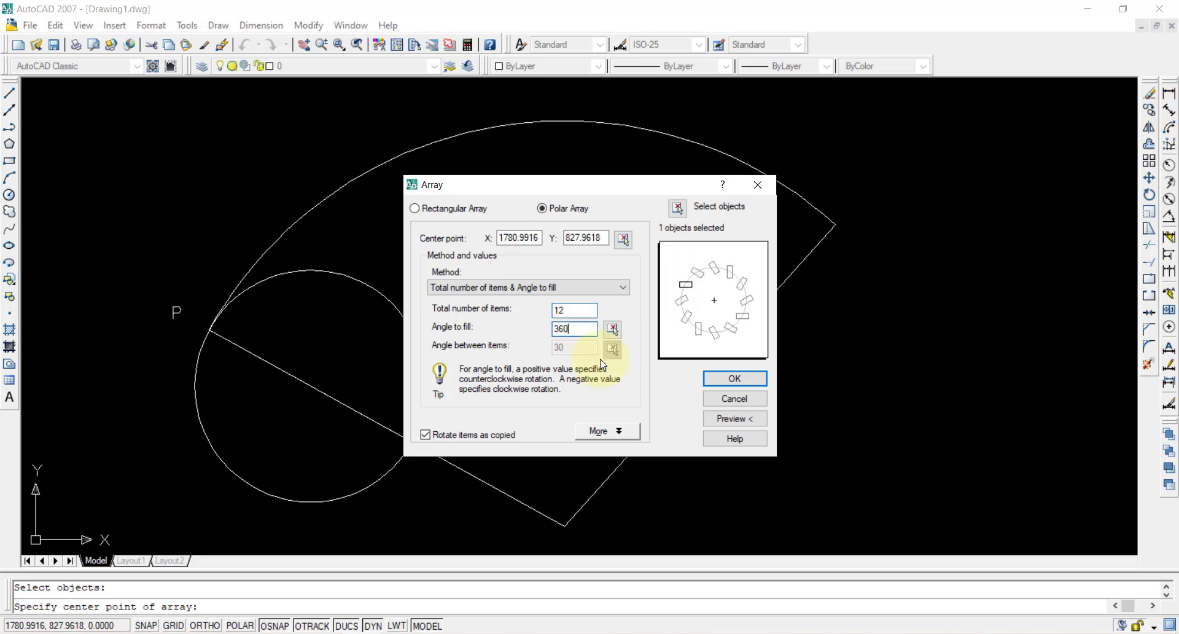
left_click(740, 383)
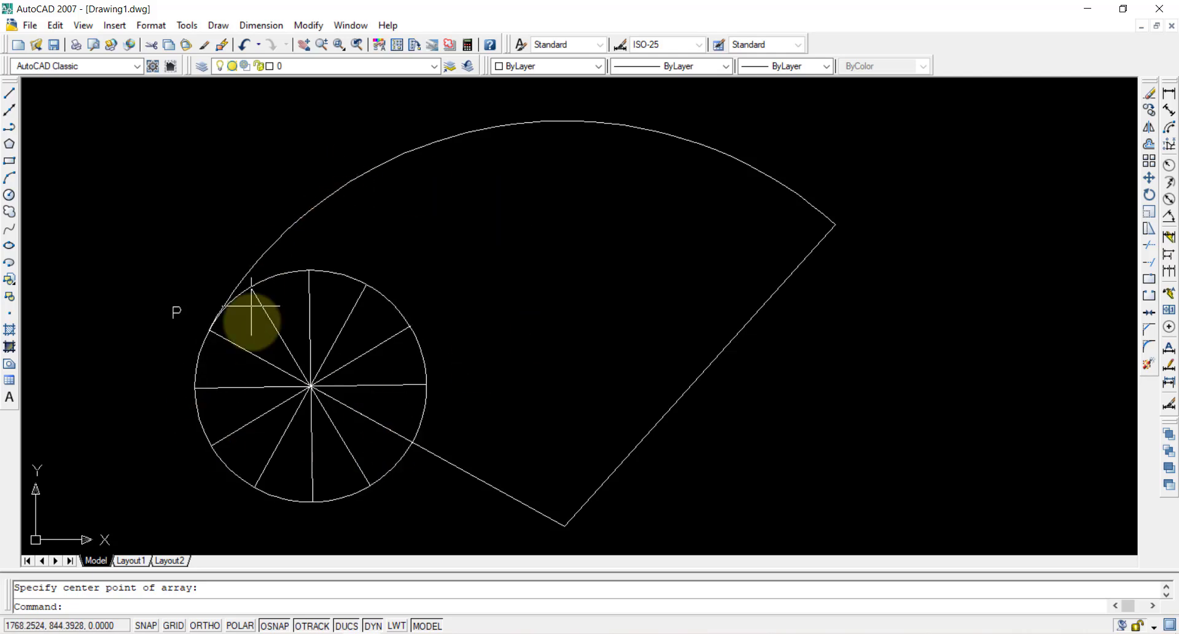
- Draw a circle centred on the directing arc's centre through the first division point on the rolling circle below P
left_click(10, 195)
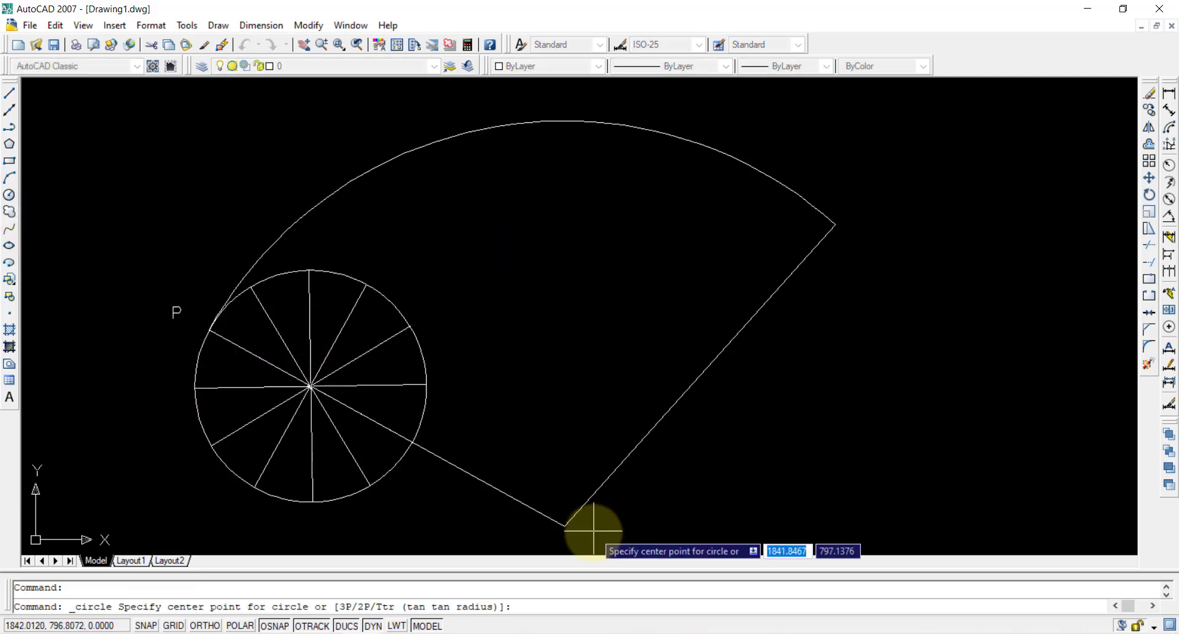
left_click(565, 525)
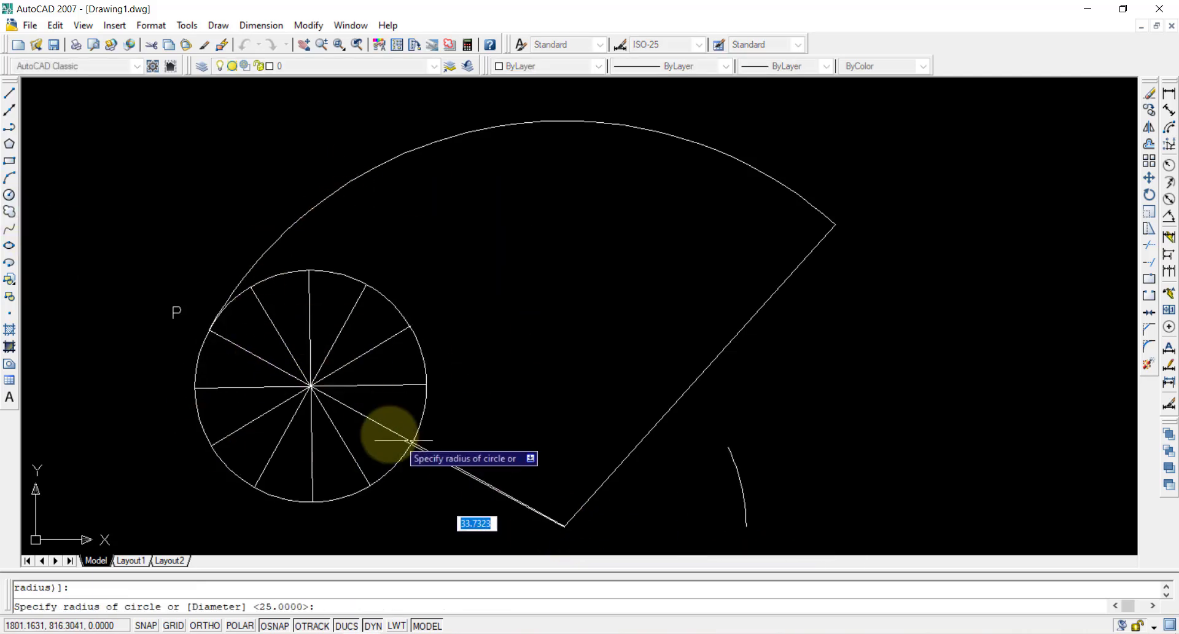
left_click(194, 389)
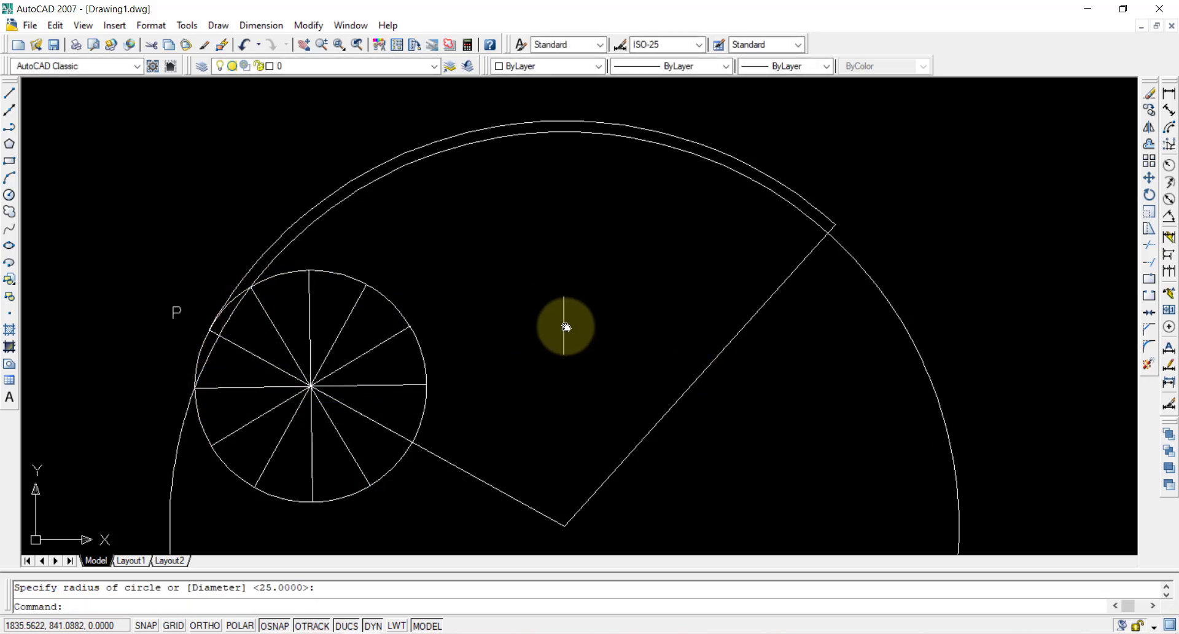
- Offset the concentric circle inward through each successive division point of the rolling circle, down to its innermost intersection with the radius line
middle_click_drag(565, 326, 561, 250)
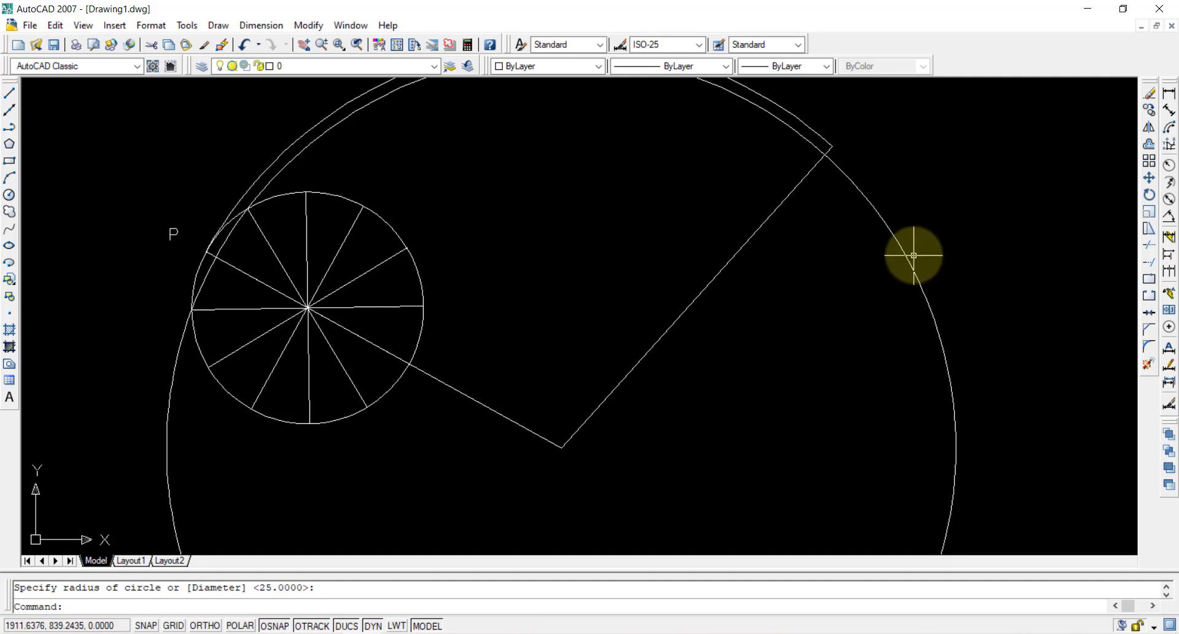
left_click(1151, 147)
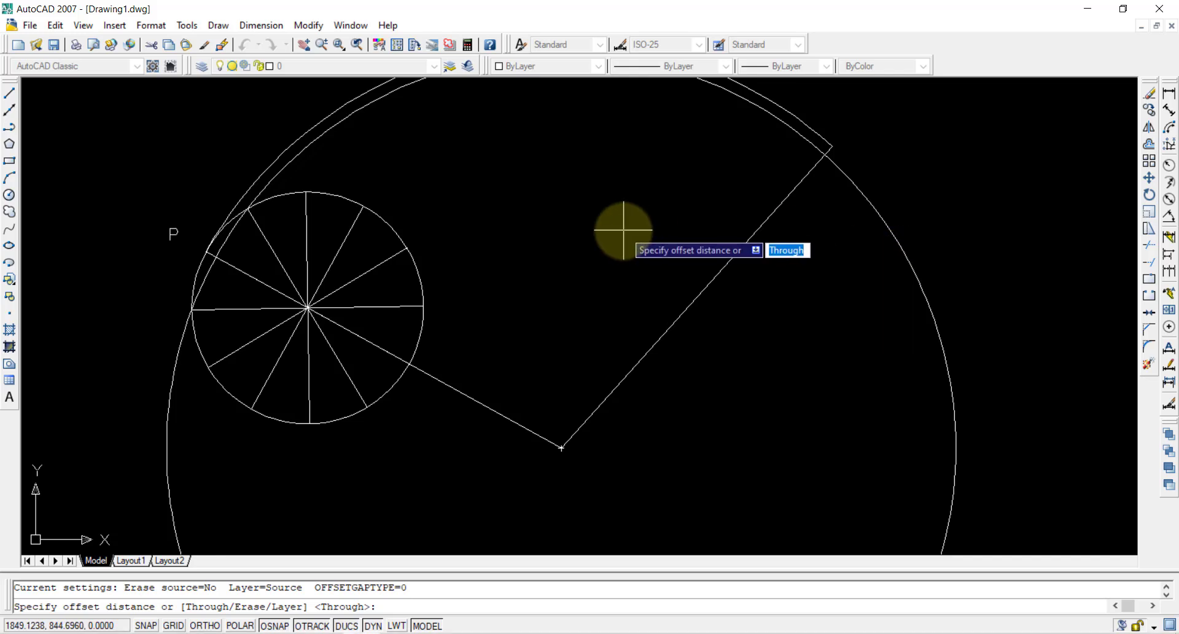
key("Return")
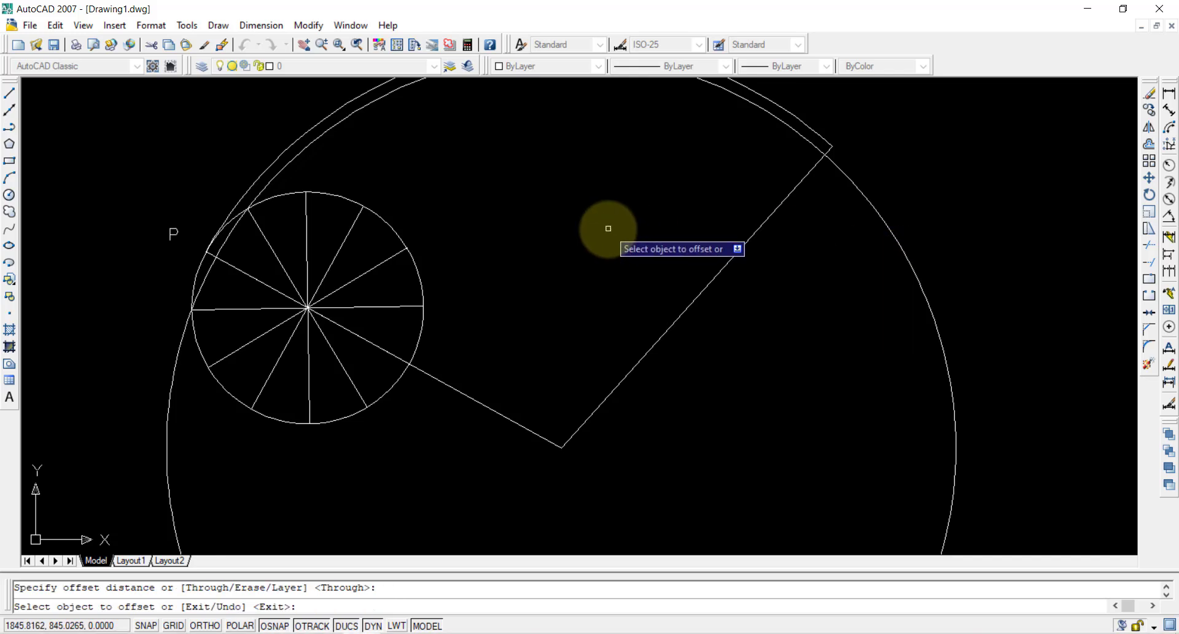
left_click(316, 149)
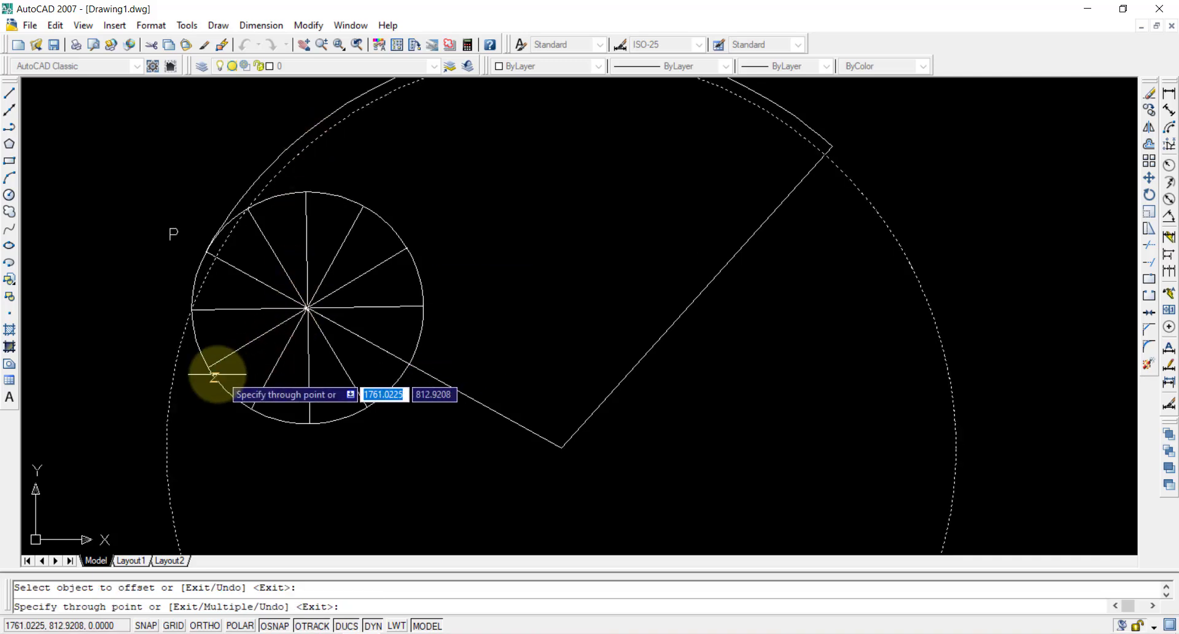
left_click(215, 376)
left_click(209, 337)
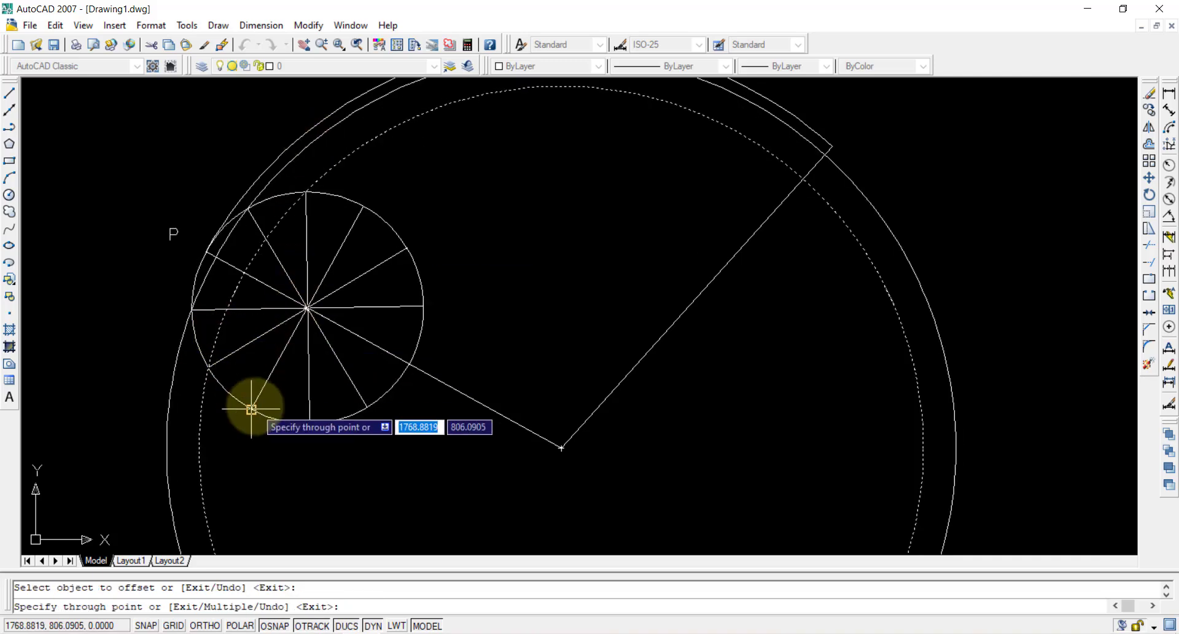
left_click(252, 409)
left_click(272, 327)
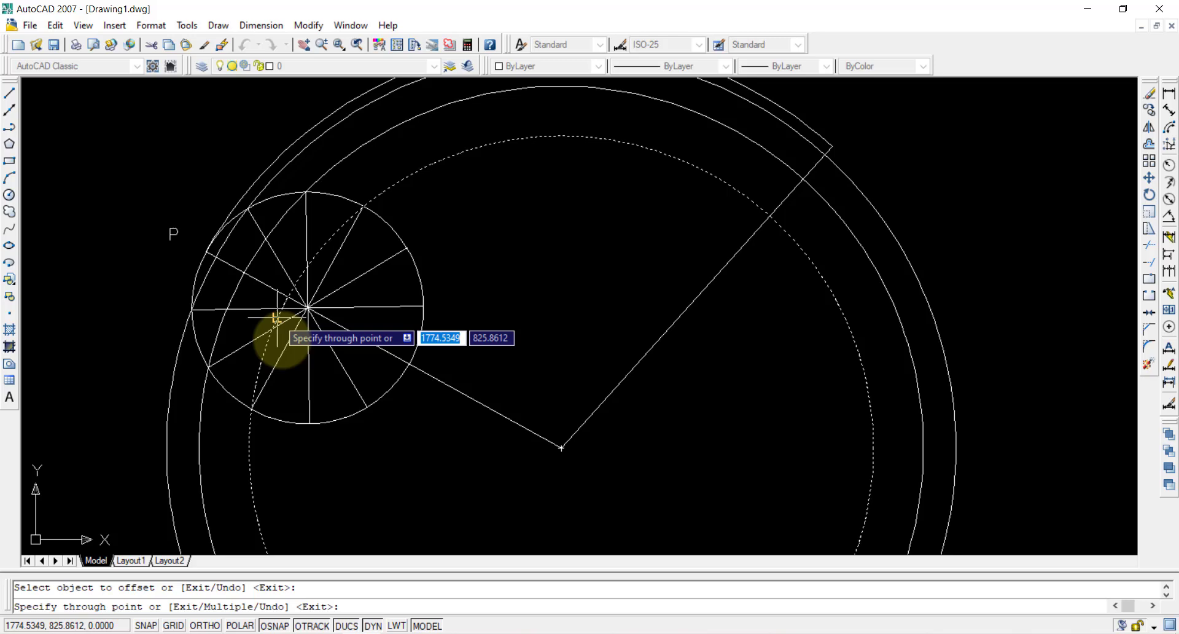
left_click(308, 421)
left_click(341, 326)
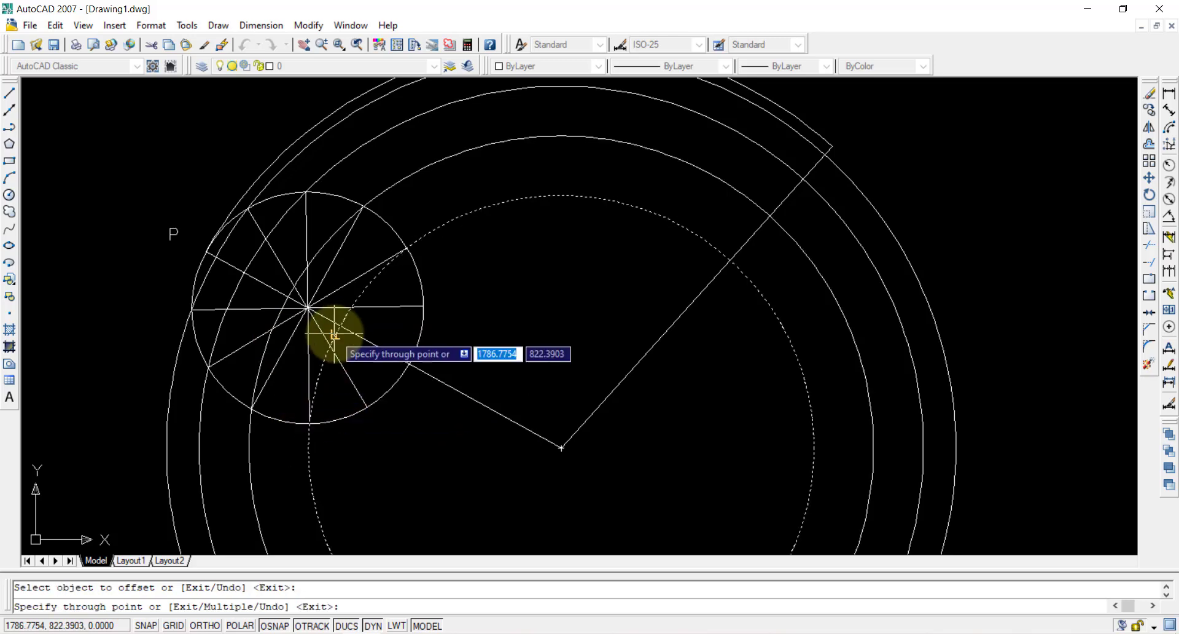
left_click(363, 399)
left_click(359, 312)
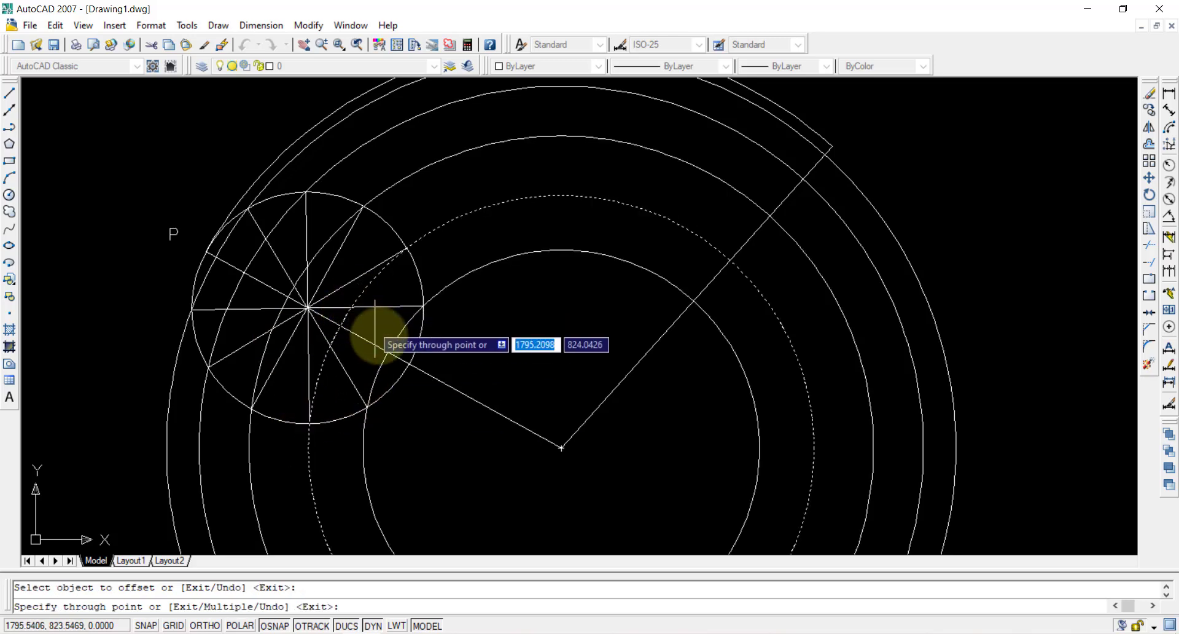
left_click(408, 364)
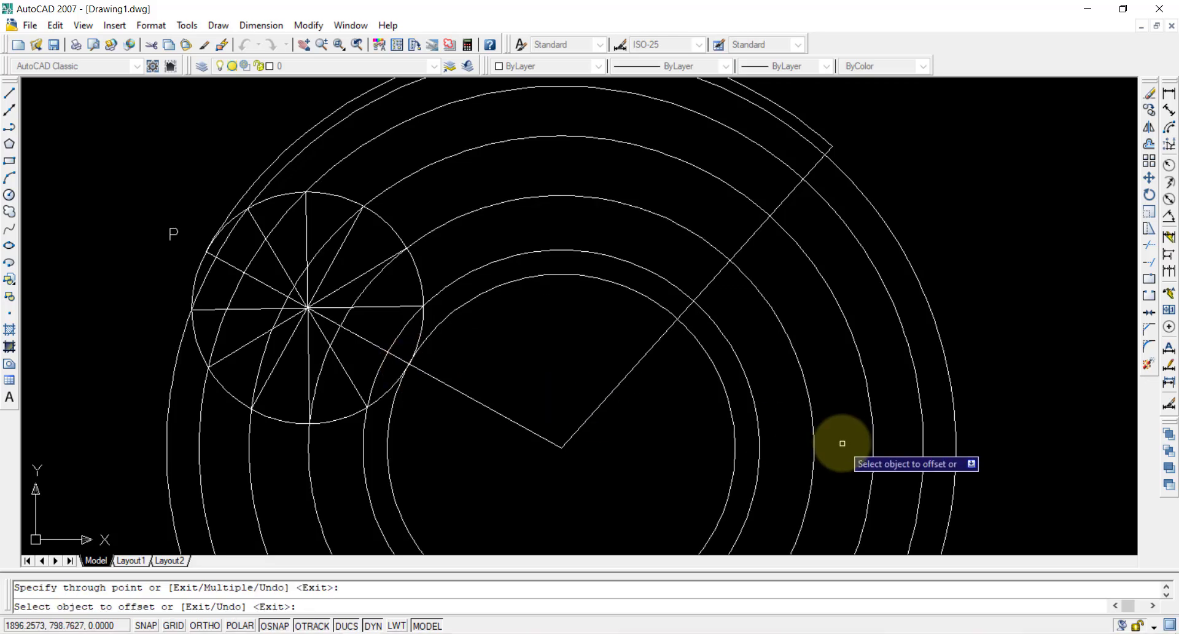
key("Escape")
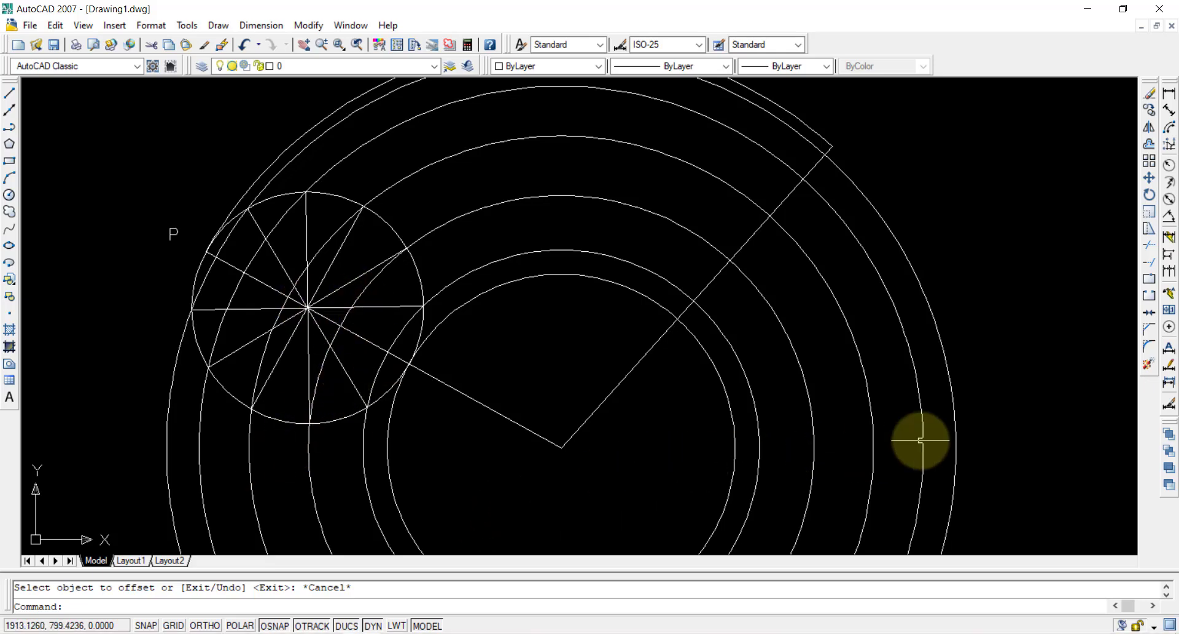
- Trim the concentric circles to arcs running from the rolling circle to the far radius line of the sector
left_click(1146, 247)
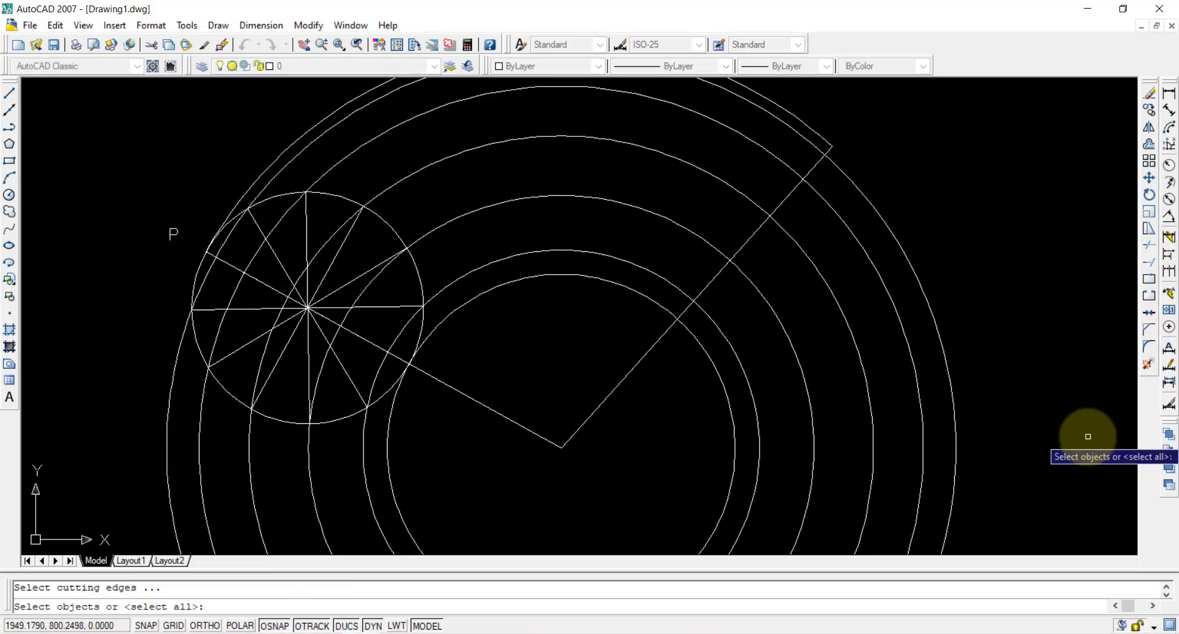
left_click(1087, 437)
left_click(119, 255)
key("Return")
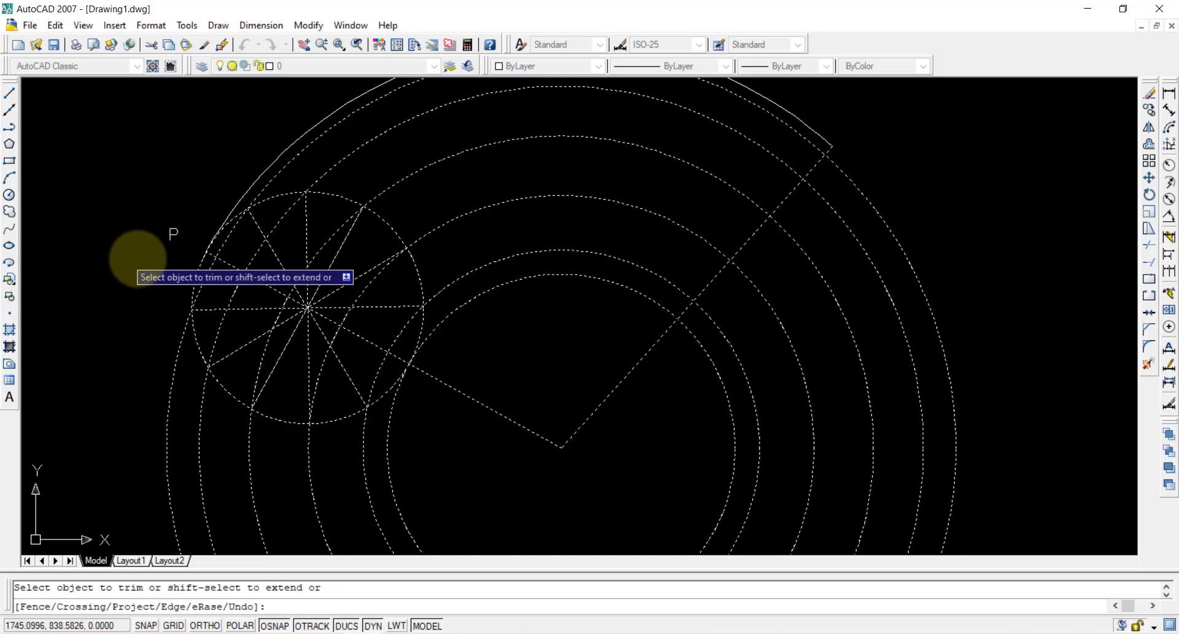
left_click(999, 476)
left_click(709, 460)
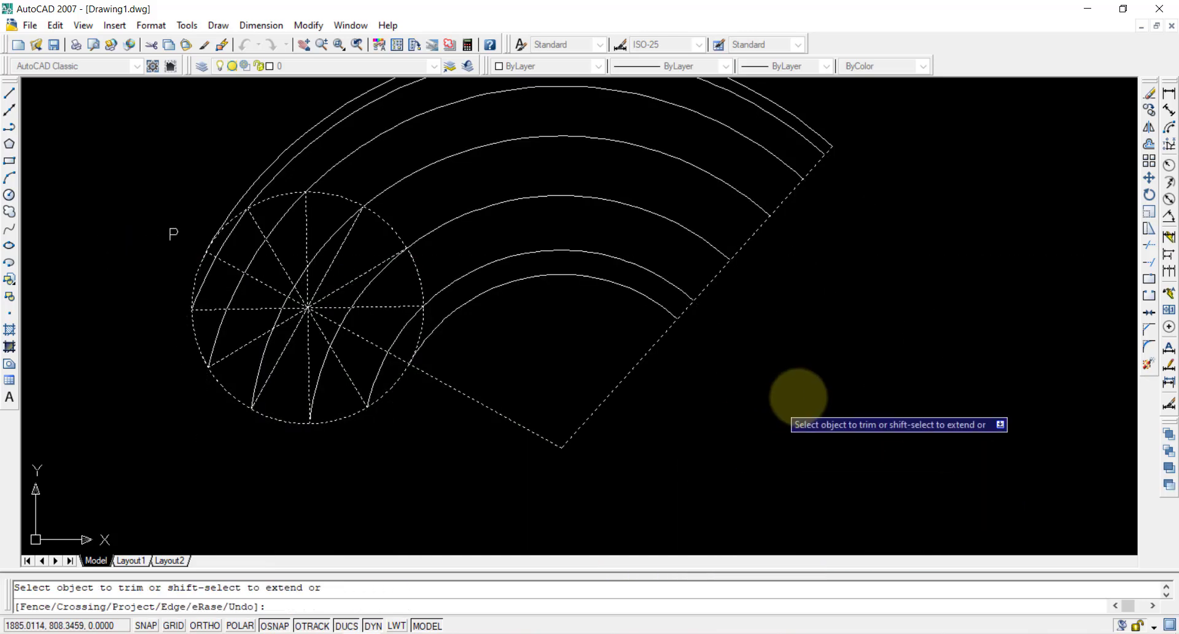
key("Escape")
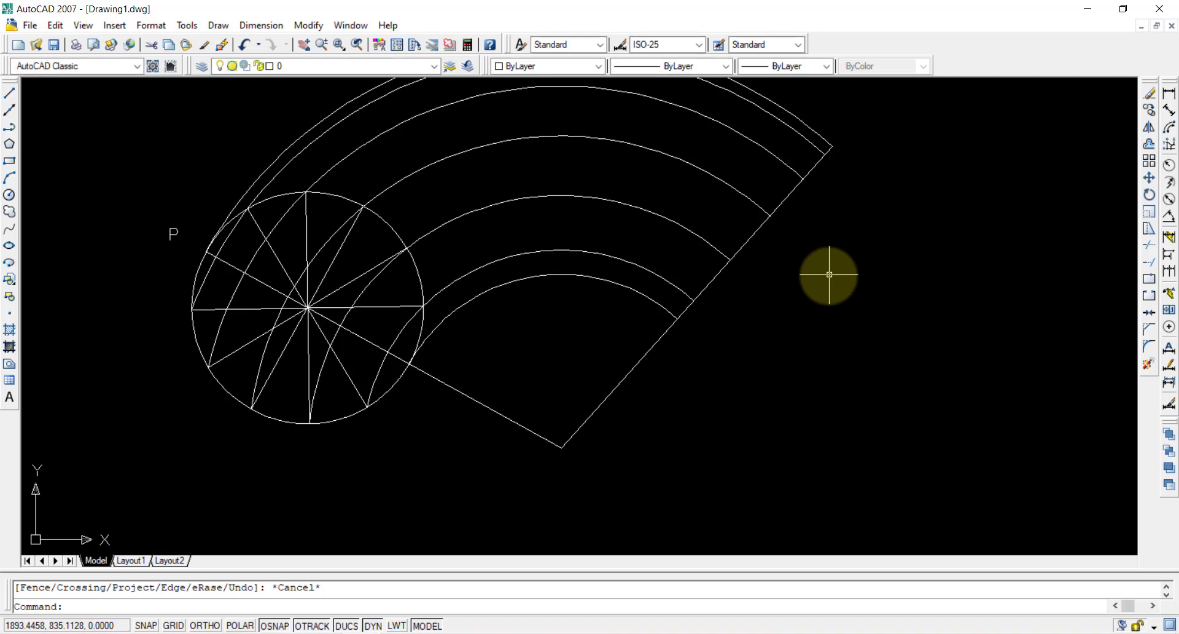
- Create a polar array of the rolling circle about the directing arc's centre with 13 items filling -103°
middle_click_drag(829, 274, 832, 345)
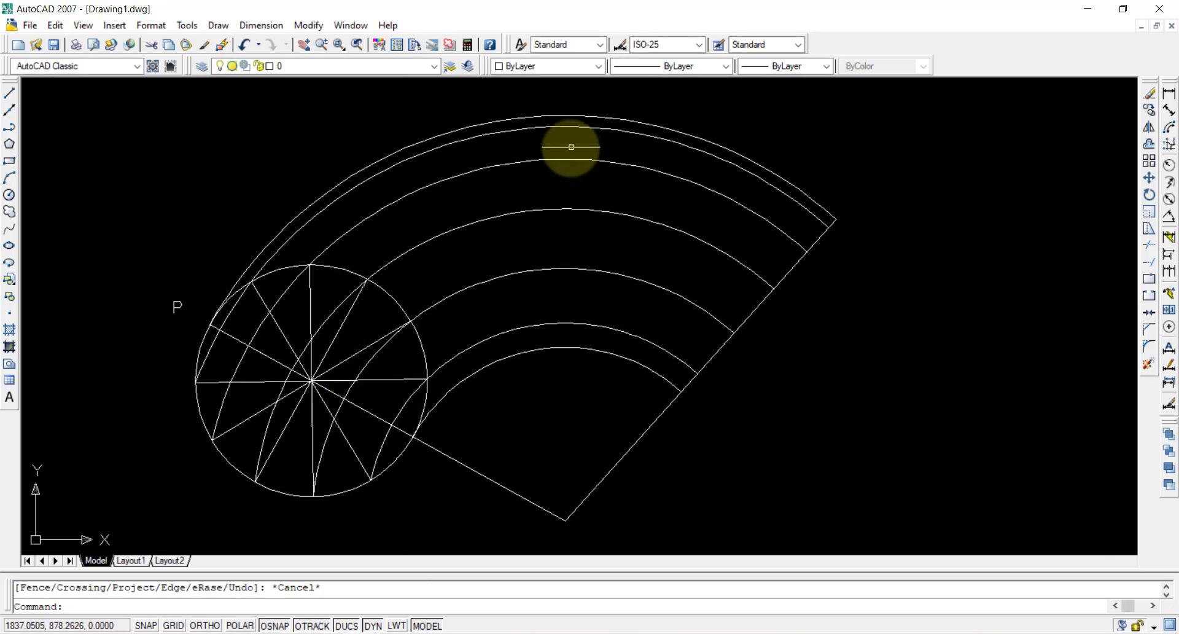
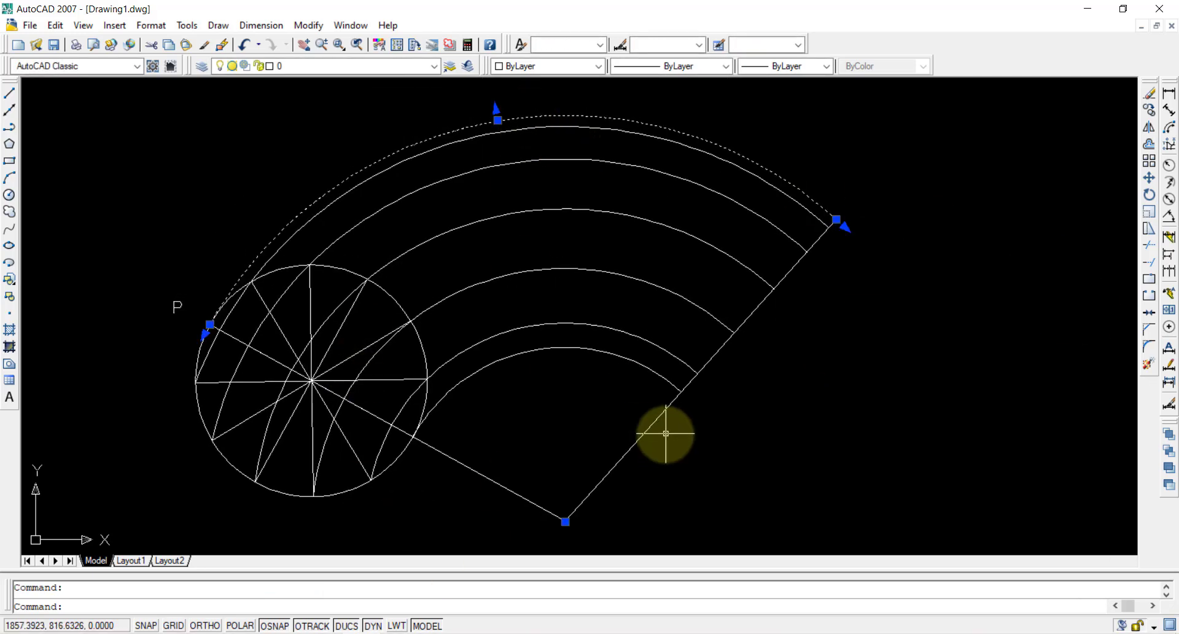
left_click(295, 268)
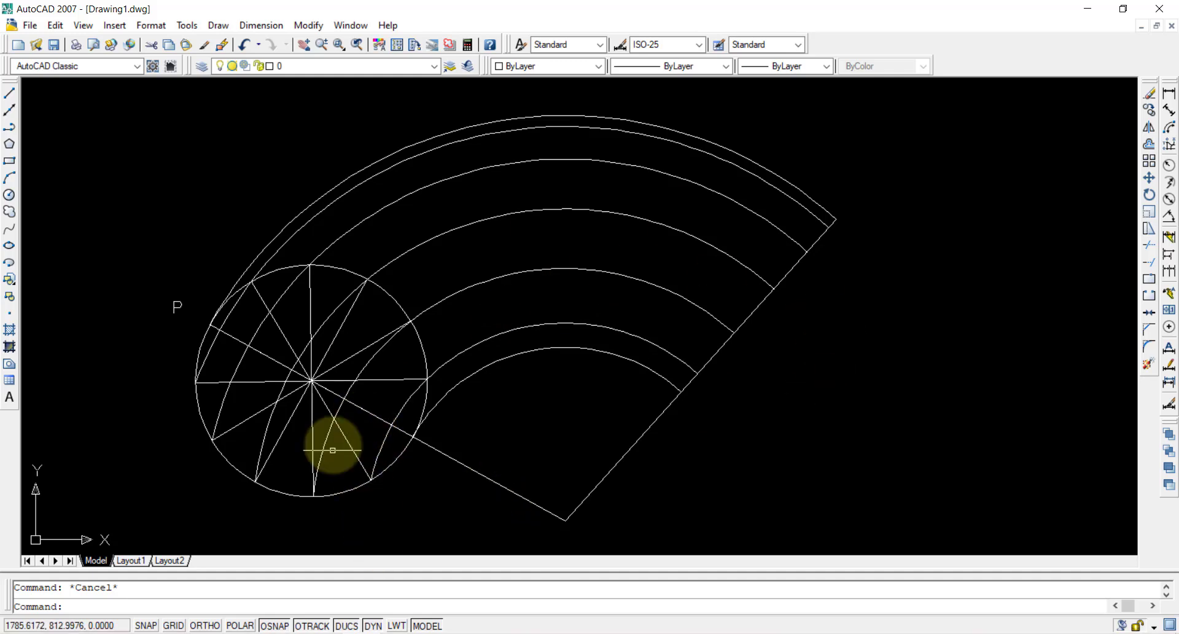
left_click(390, 151)
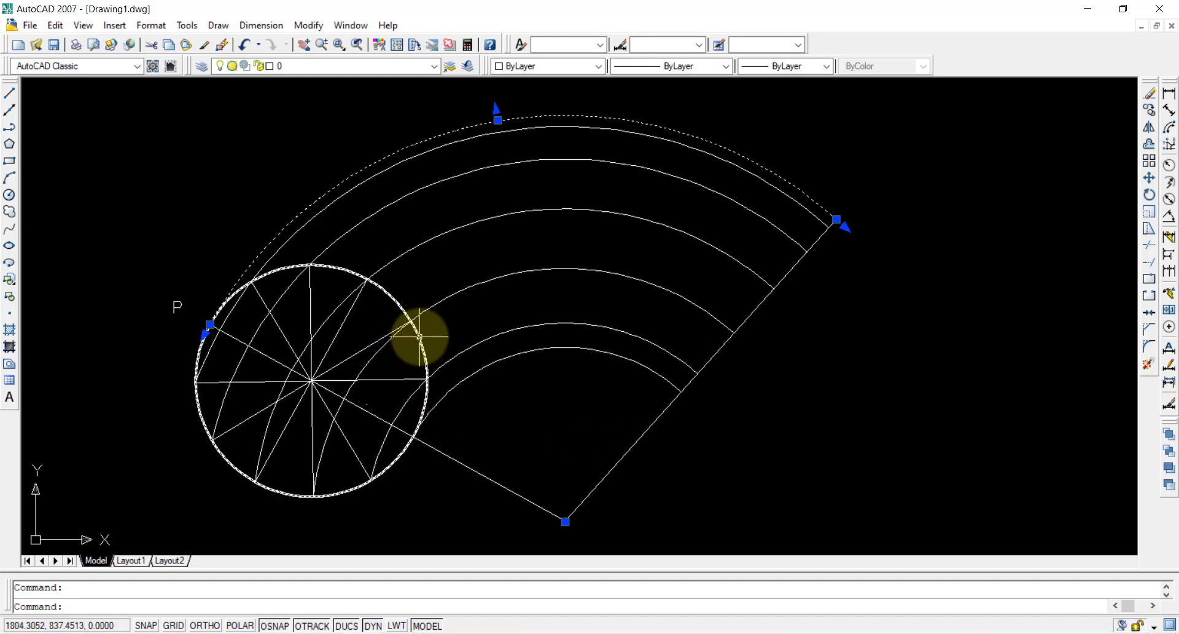
left_click(1148, 164)
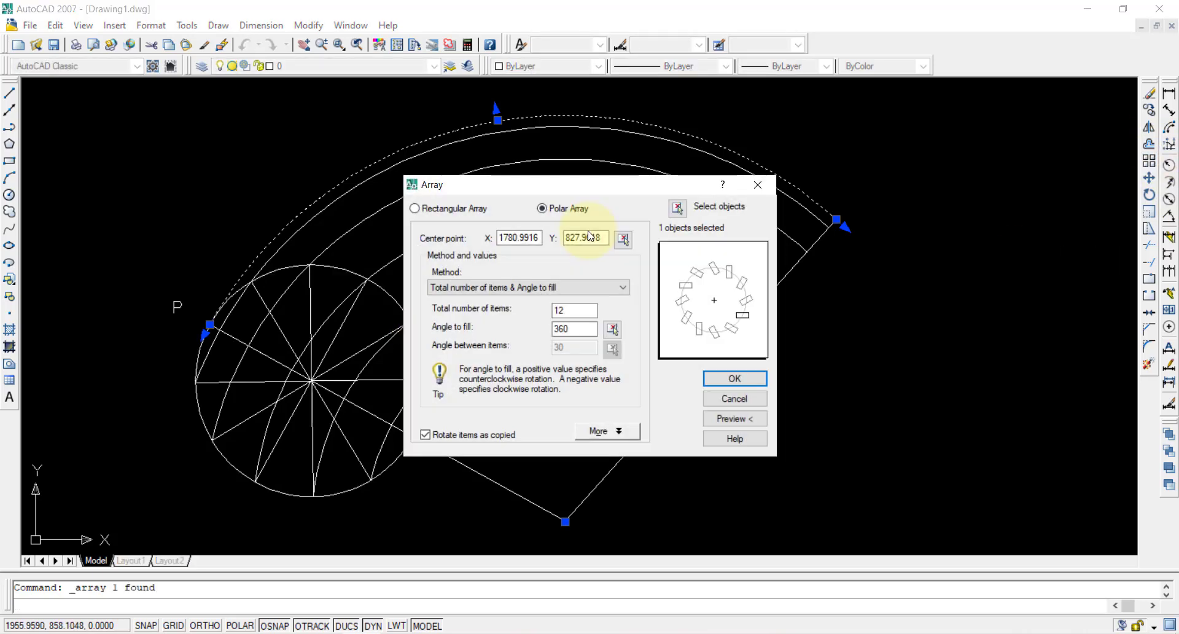
left_click(678, 209)
left_click(392, 292)
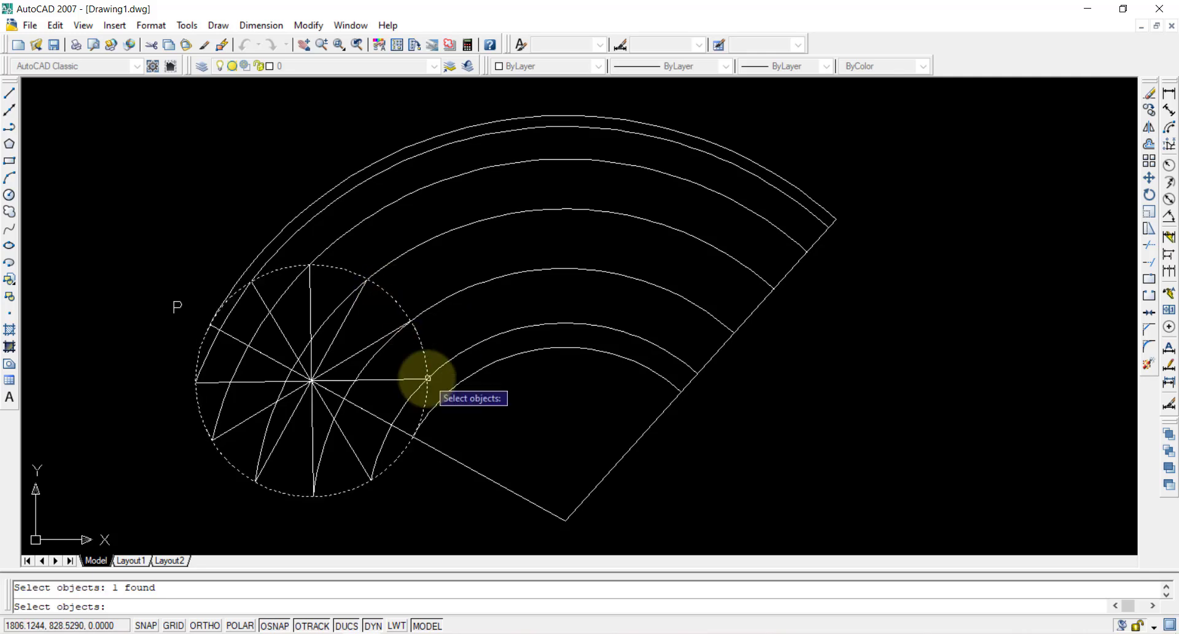
key("Return")
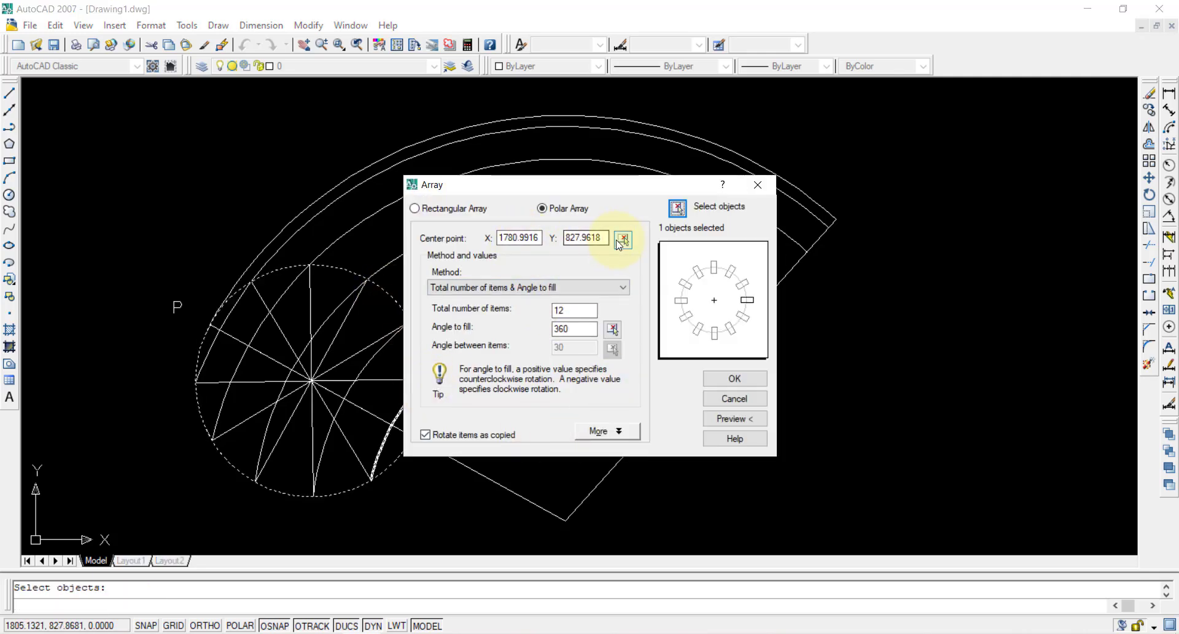
left_click(622, 239)
left_click(565, 520)
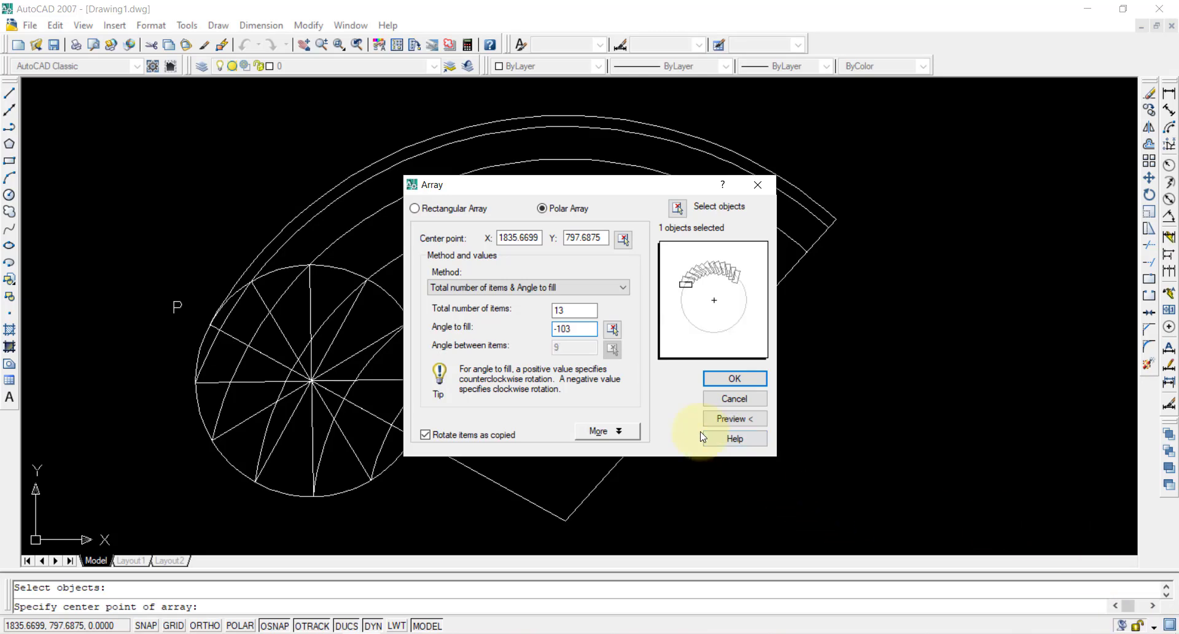
left_click(746, 381)
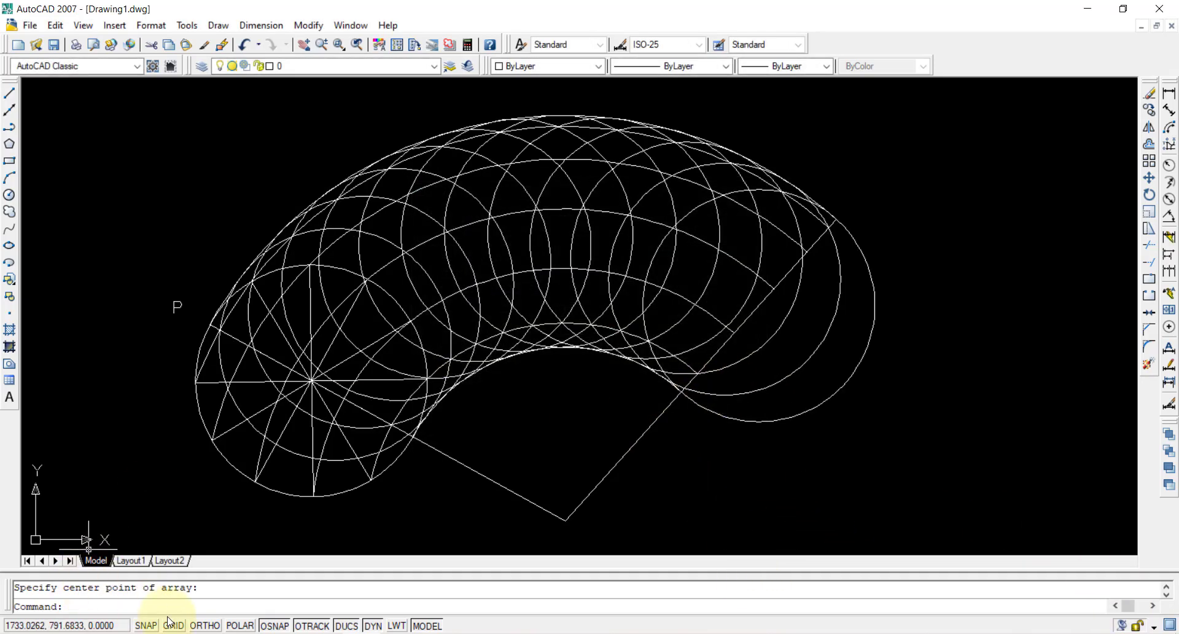
- Erase the last six rolling circle copies toward the far end of the directing arc
left_click(866, 262)
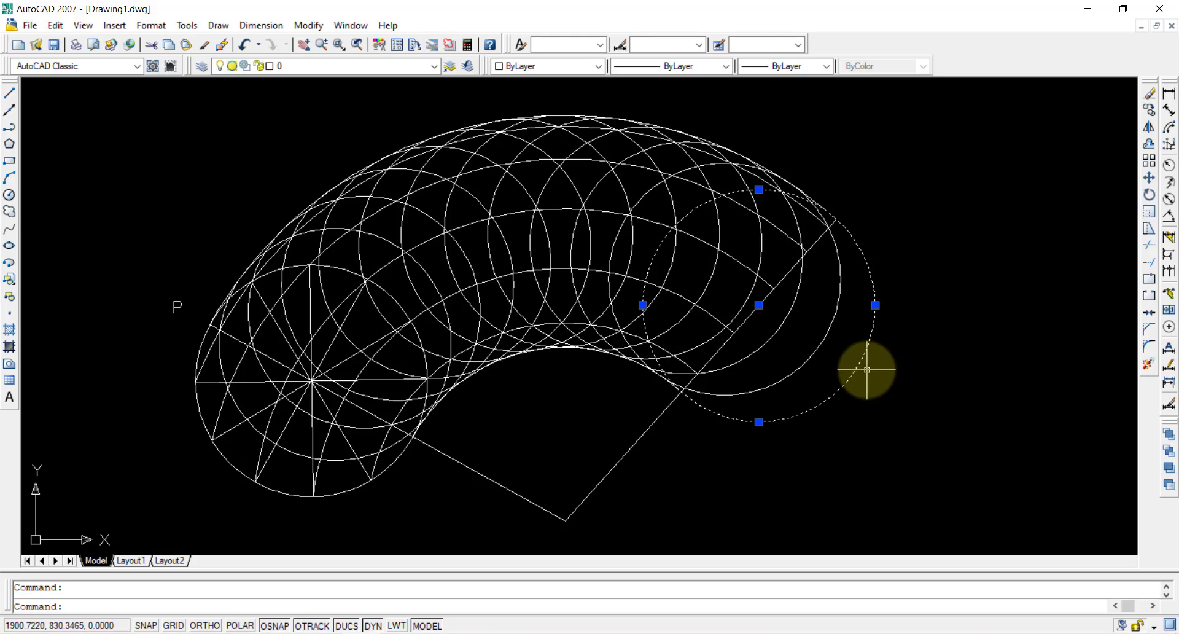
left_click_drag(838, 378, 757, 325)
key("Delete")
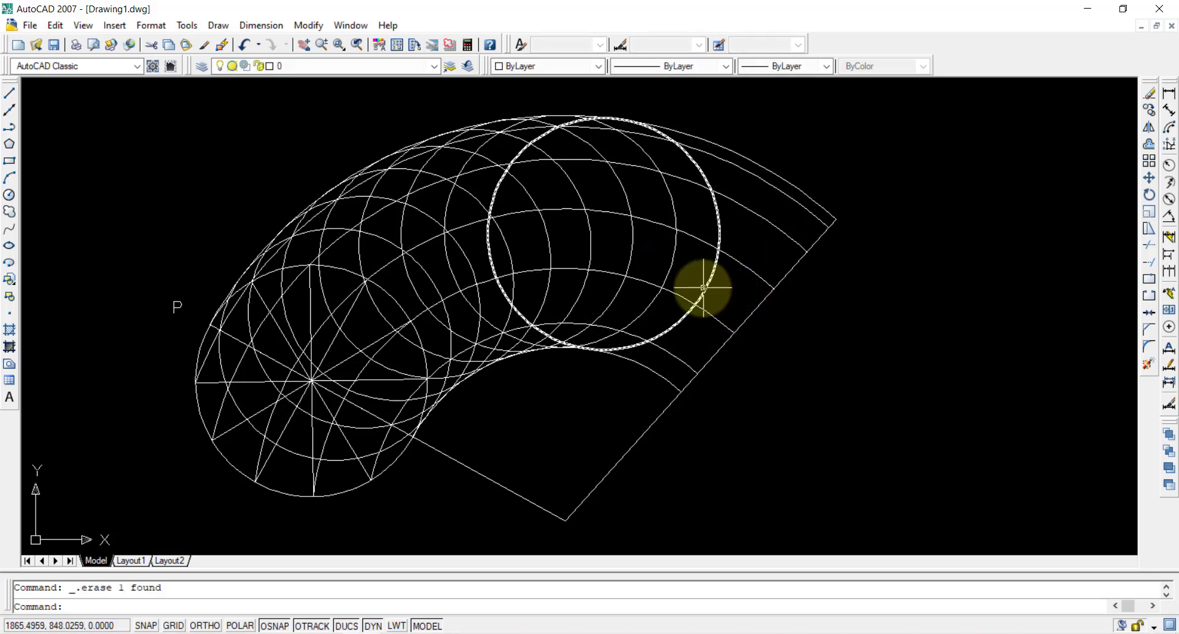
left_click(703, 286)
key("Delete")
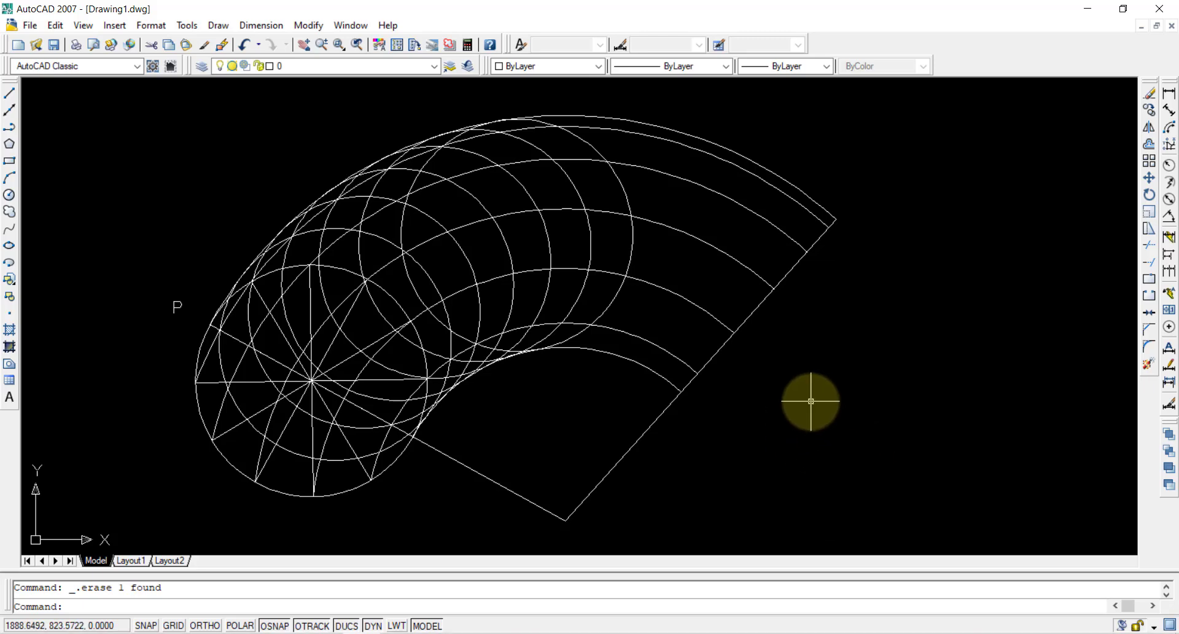
left_click(1150, 162)
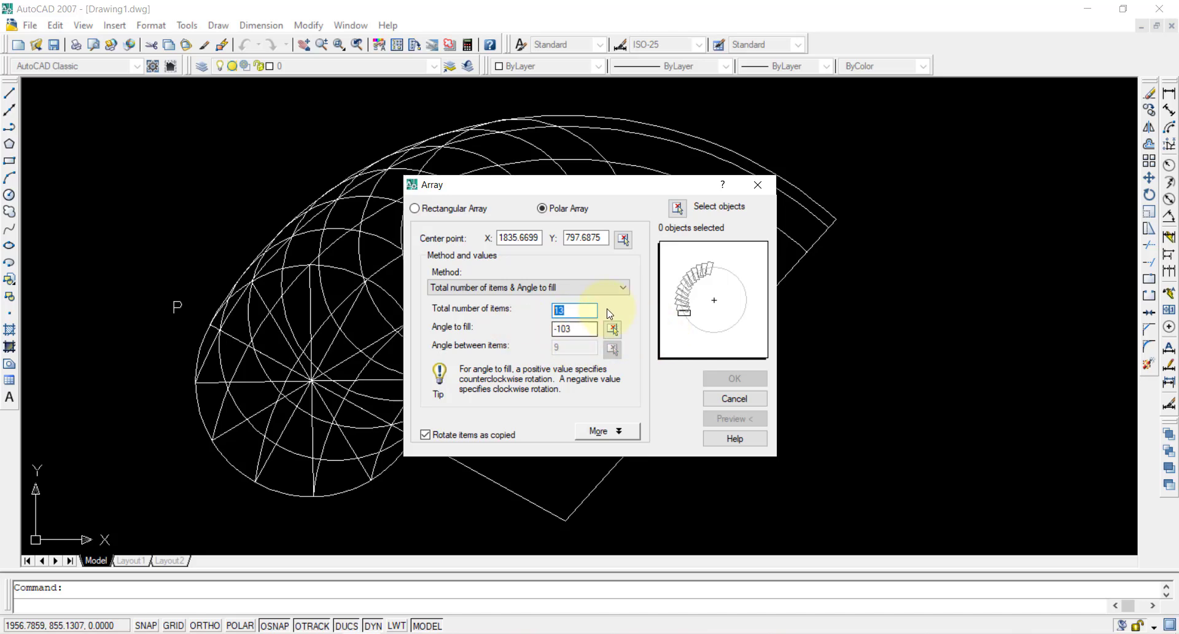
left_click(759, 190)
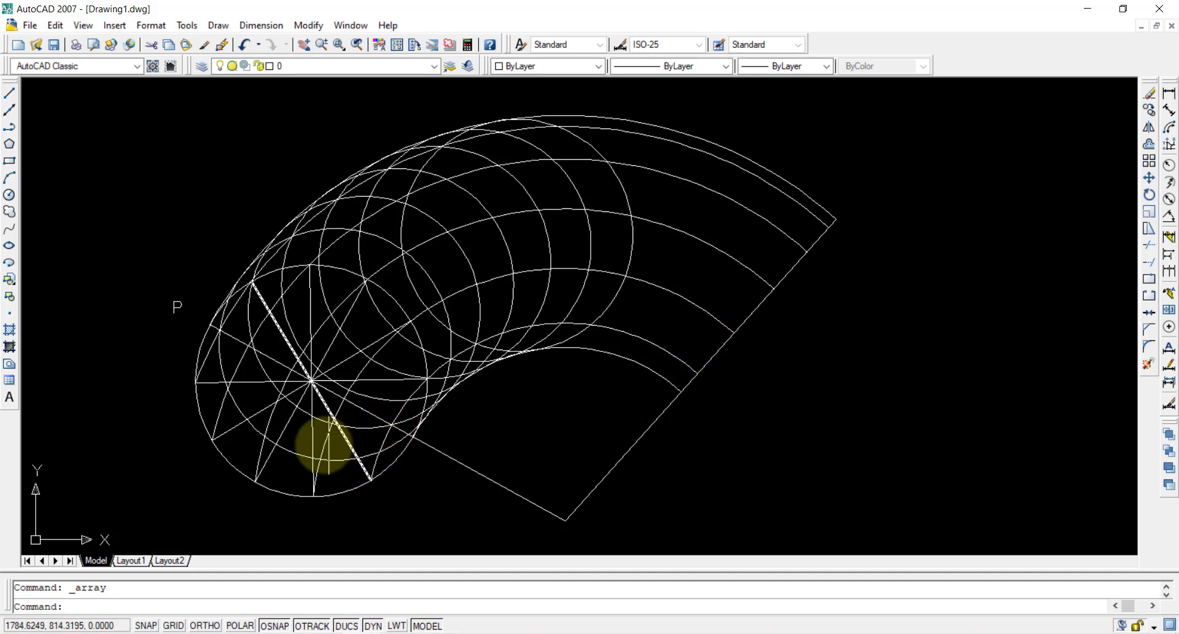
- Colour the first rolling circle copy and the first concentric arc inside the directing arc red
left_click(297, 452)
left_click(293, 453)
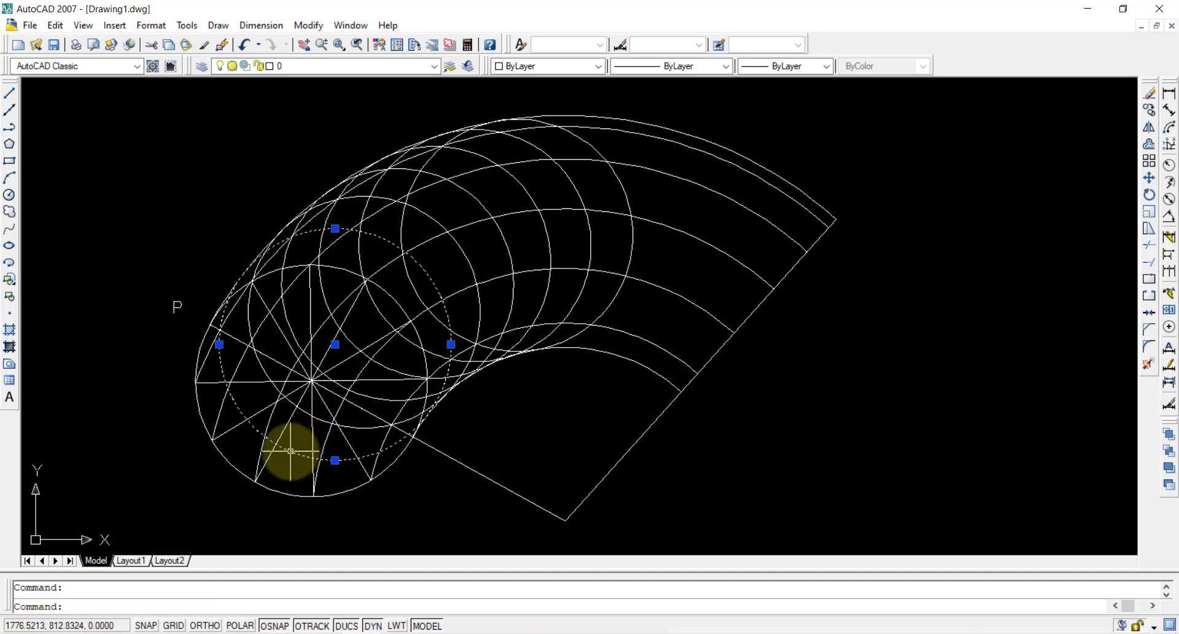
left_click(236, 294)
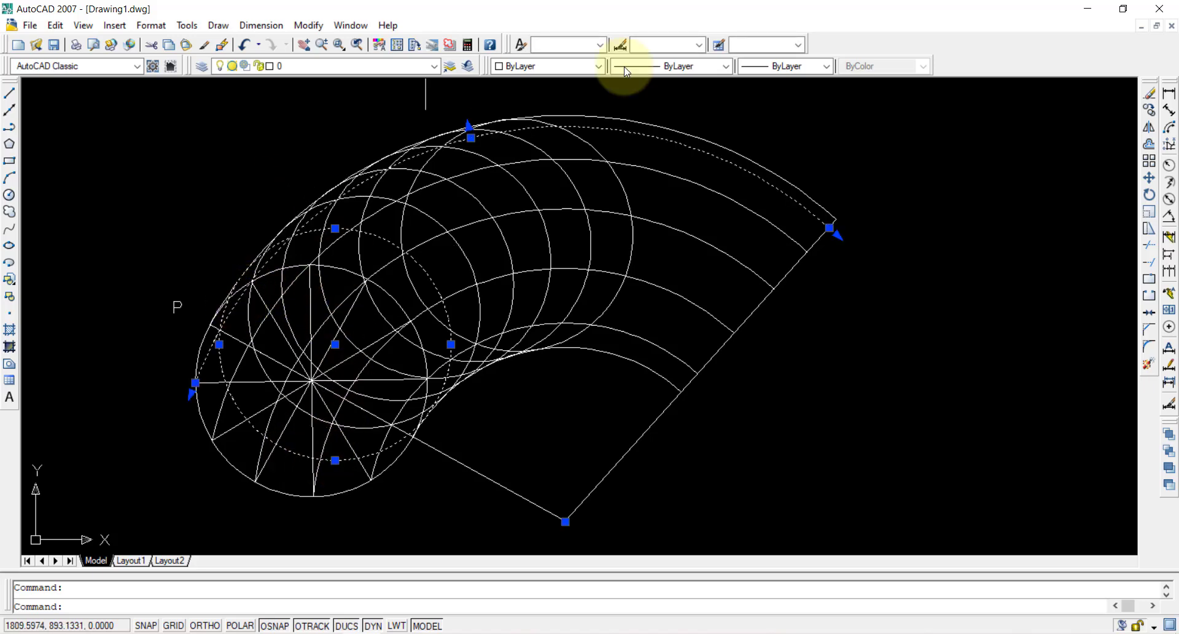
left_click(569, 66)
left_click(556, 105)
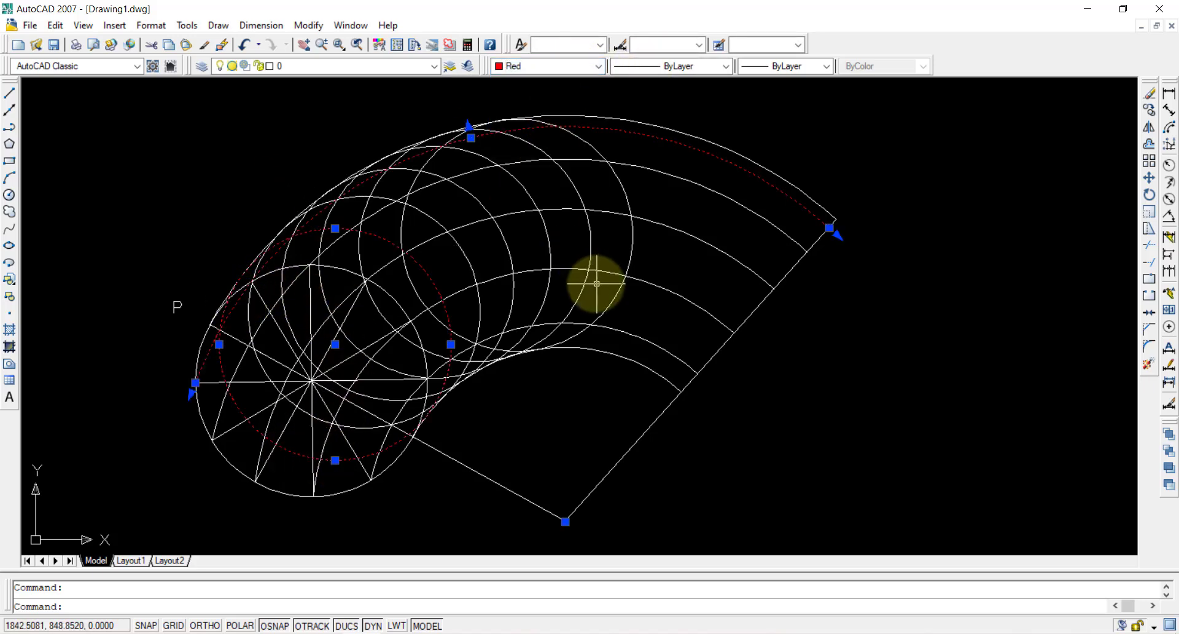
key("Escape")
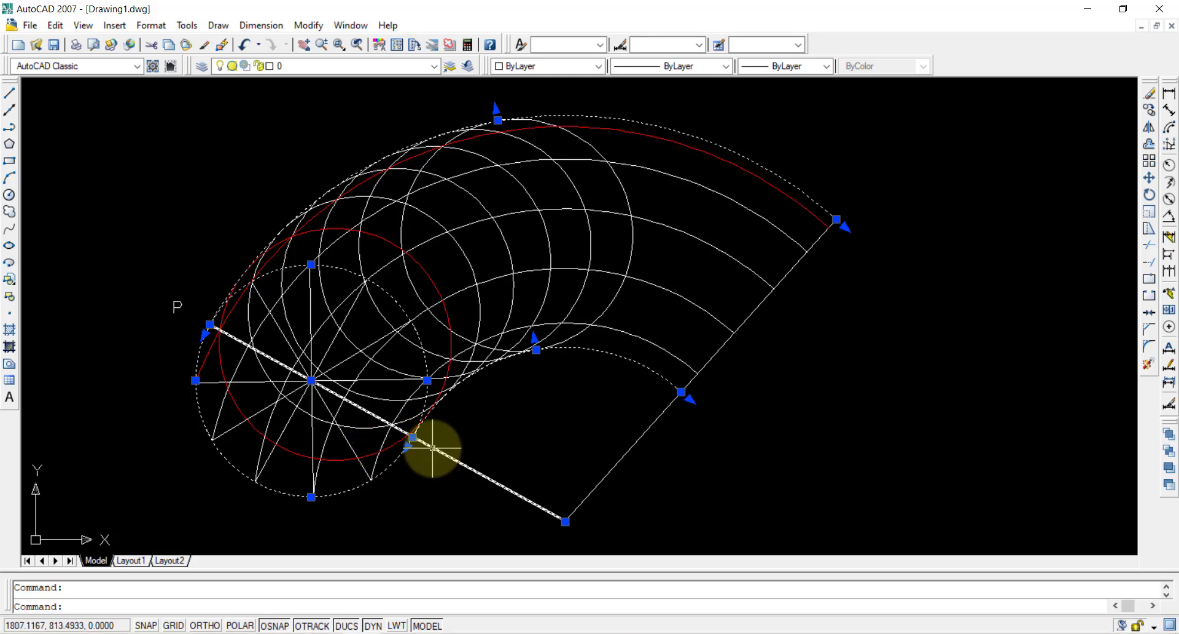
key("Escape")
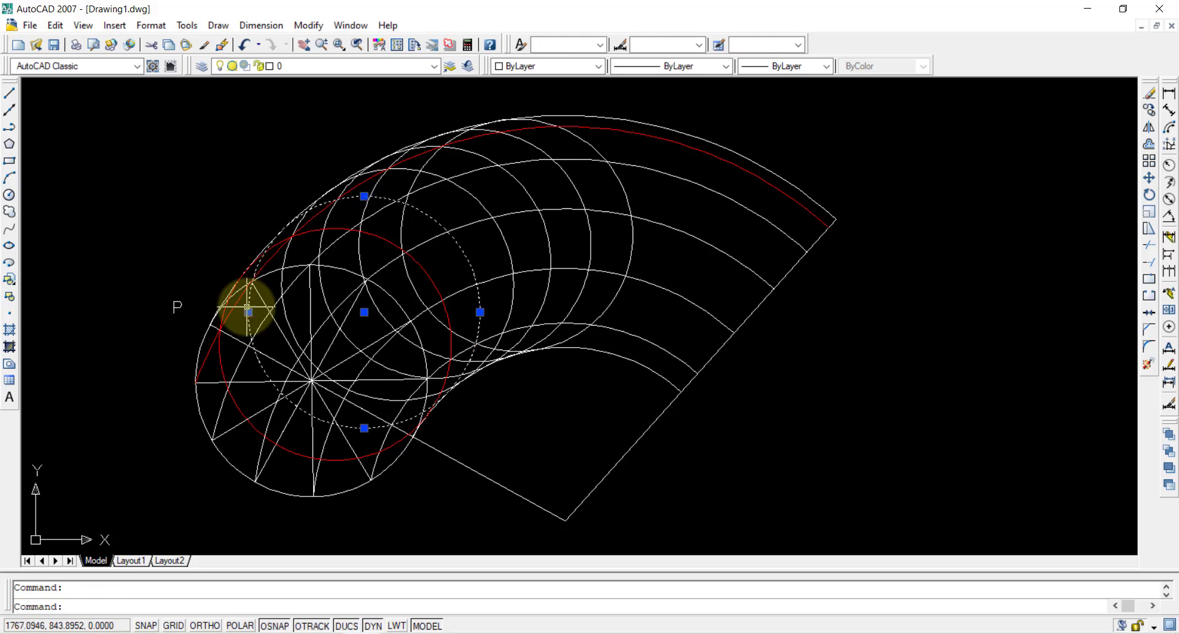
- Colour the second rolling circle copy and the second concentric arc yellow
left_click(254, 313)
left_click(547, 65)
left_click(538, 118)
key("Escape")
- Colour the third rolling circle copy and the third concentric arc green
left_click(284, 308)
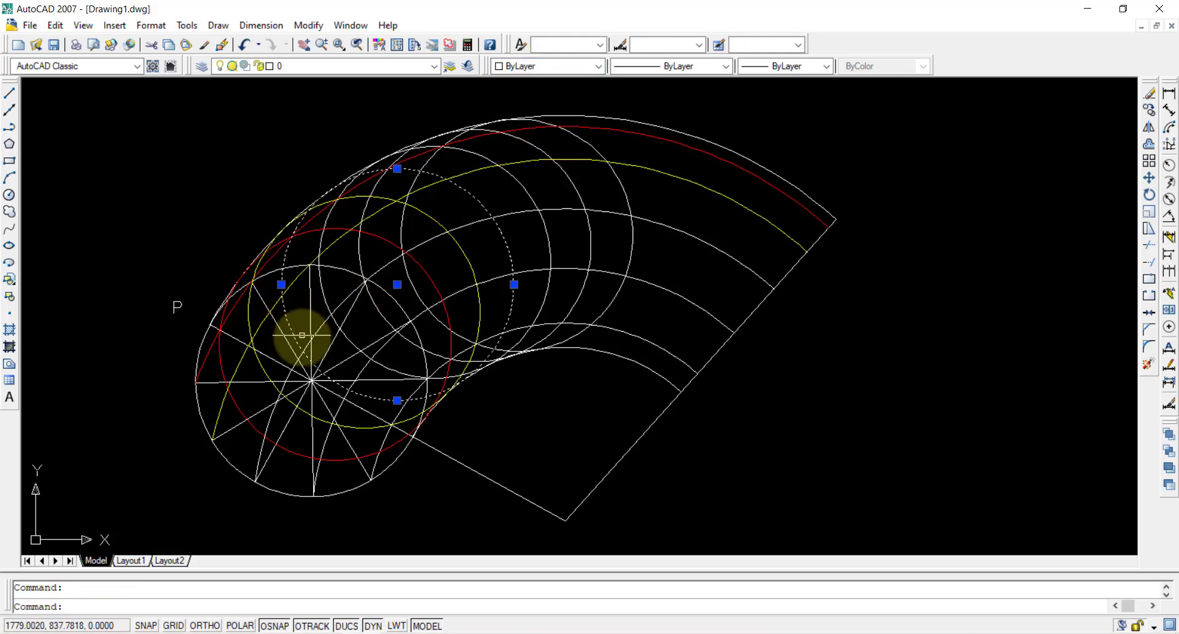
left_click(302, 336)
left_click(545, 65)
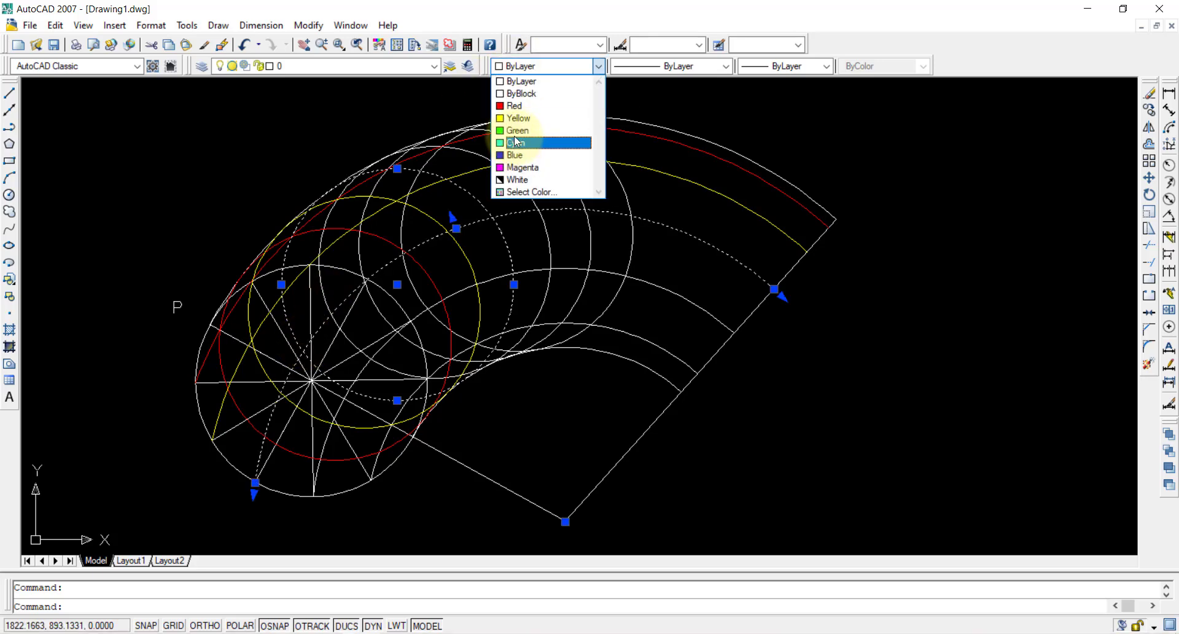
left_click(517, 130)
key("Escape")
- Colour the fourth rolling circle copy and the fourth concentric arc cyan
left_click(320, 260)
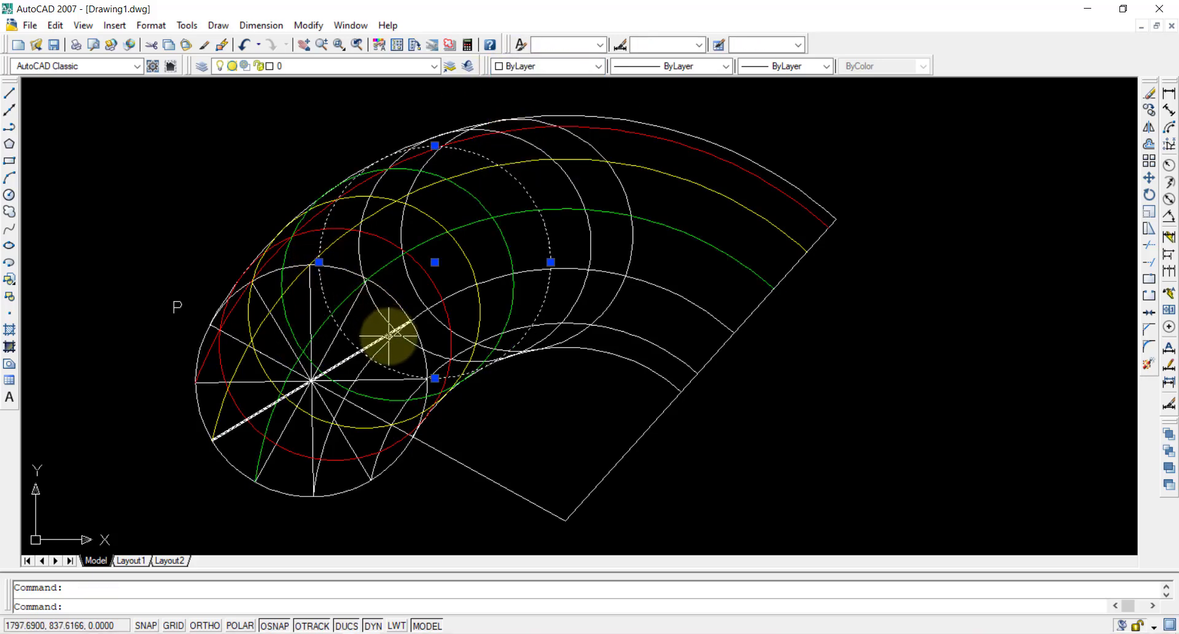
left_click(421, 313)
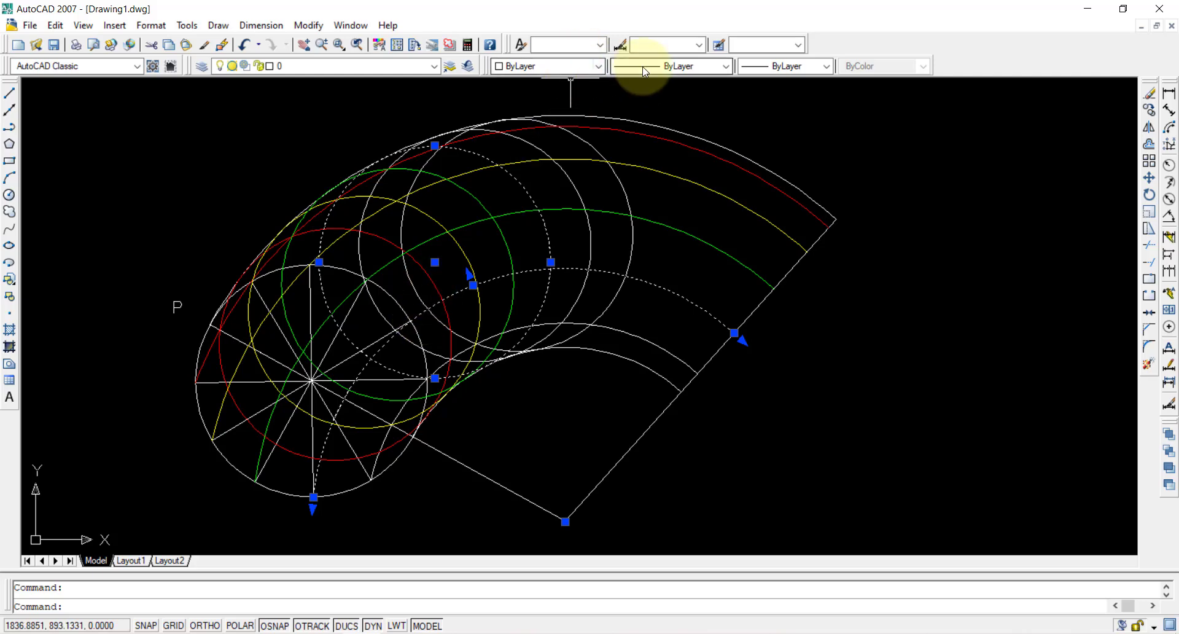
left_click(573, 66)
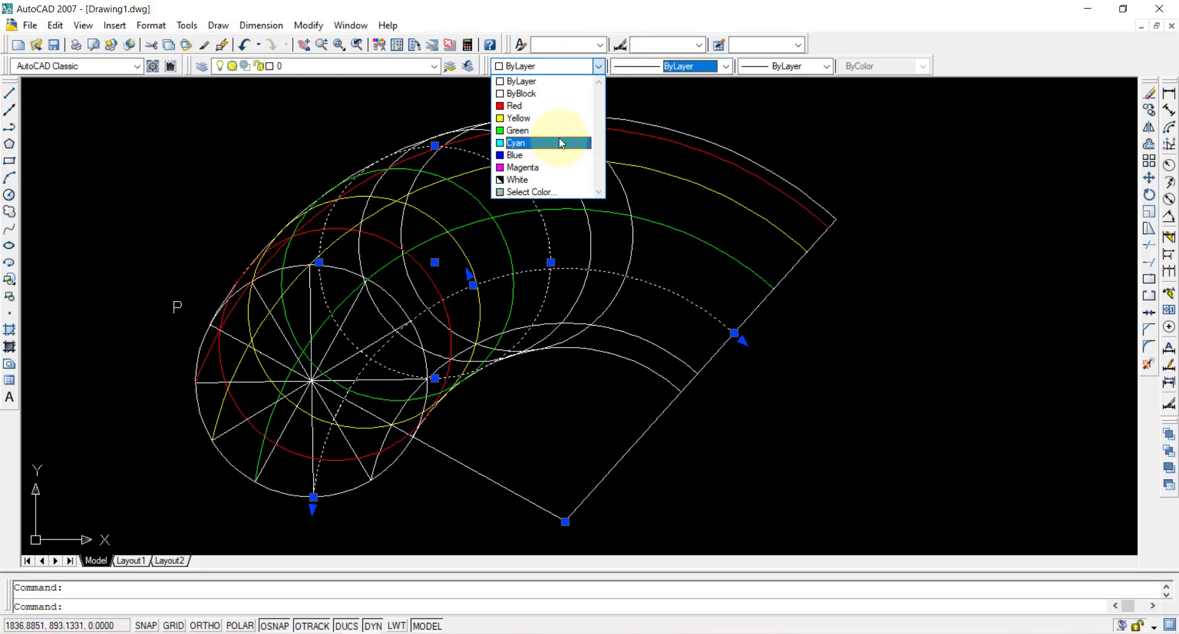
left_click(561, 143)
key("Escape")
- Colour the fifth rolling circle copy and the fifth concentric arc blue
left_click(361, 202)
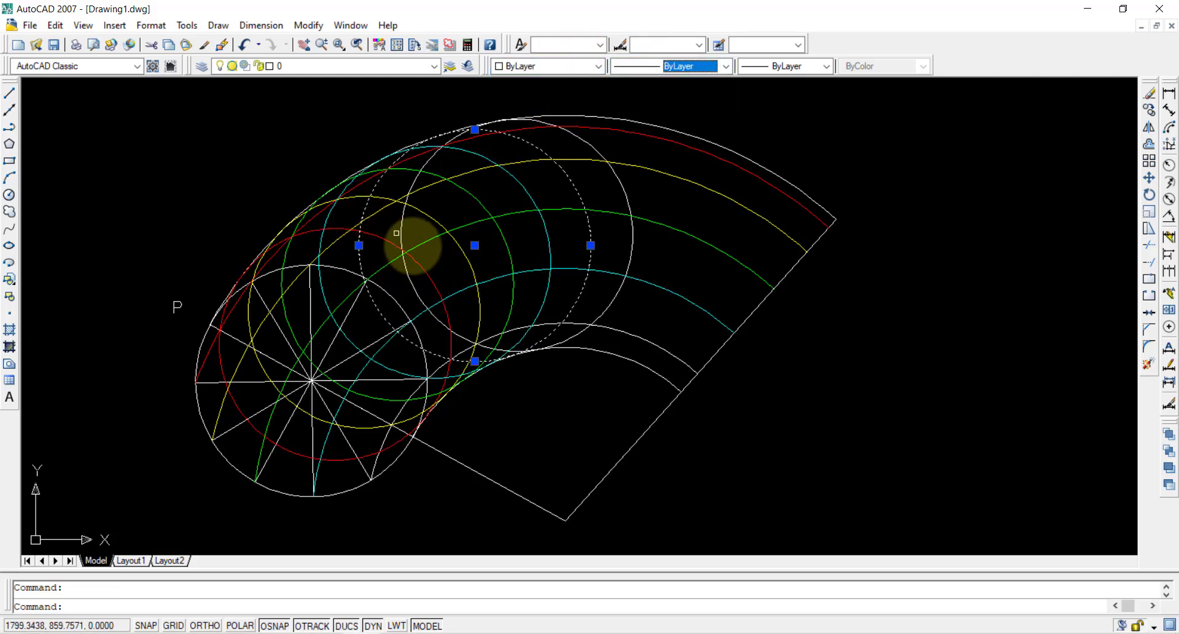
left_click(488, 336)
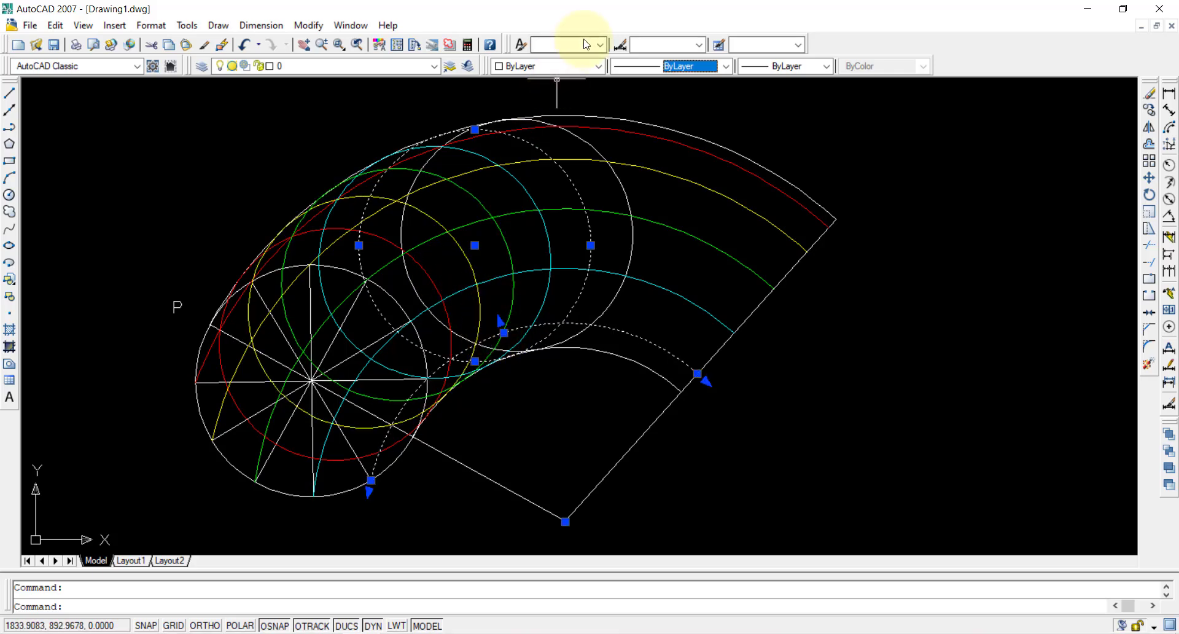
left_click(574, 65)
left_click(548, 155)
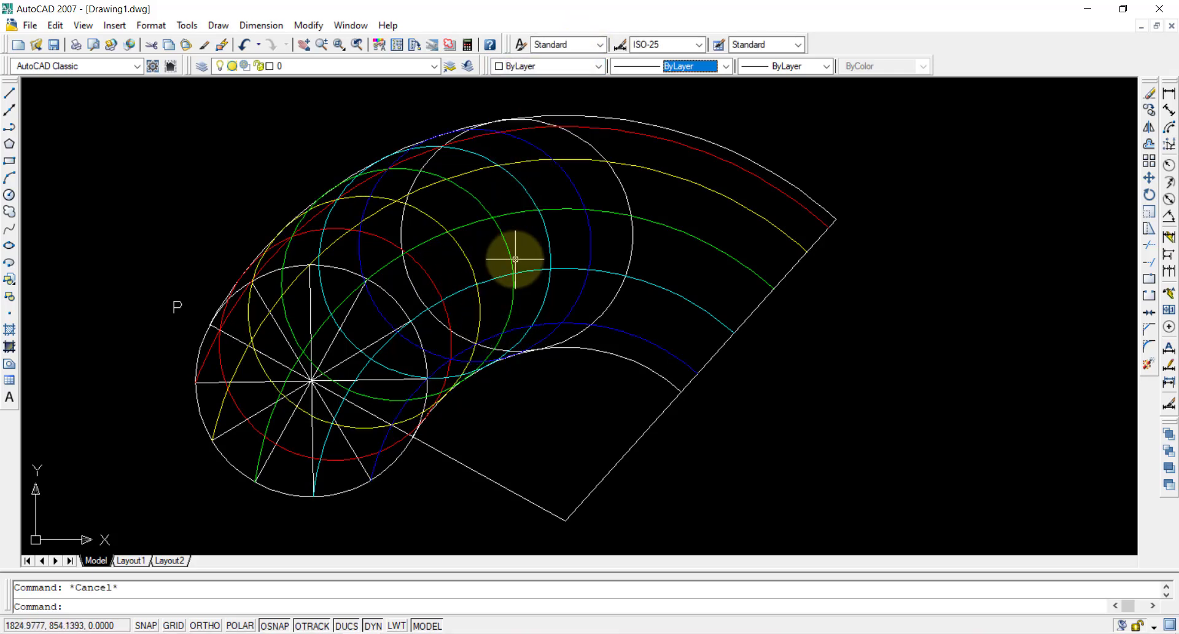
key("Escape")
- Colour the sixth rolling circle copy and the innermost concentric arc magenta
left_click(546, 346)
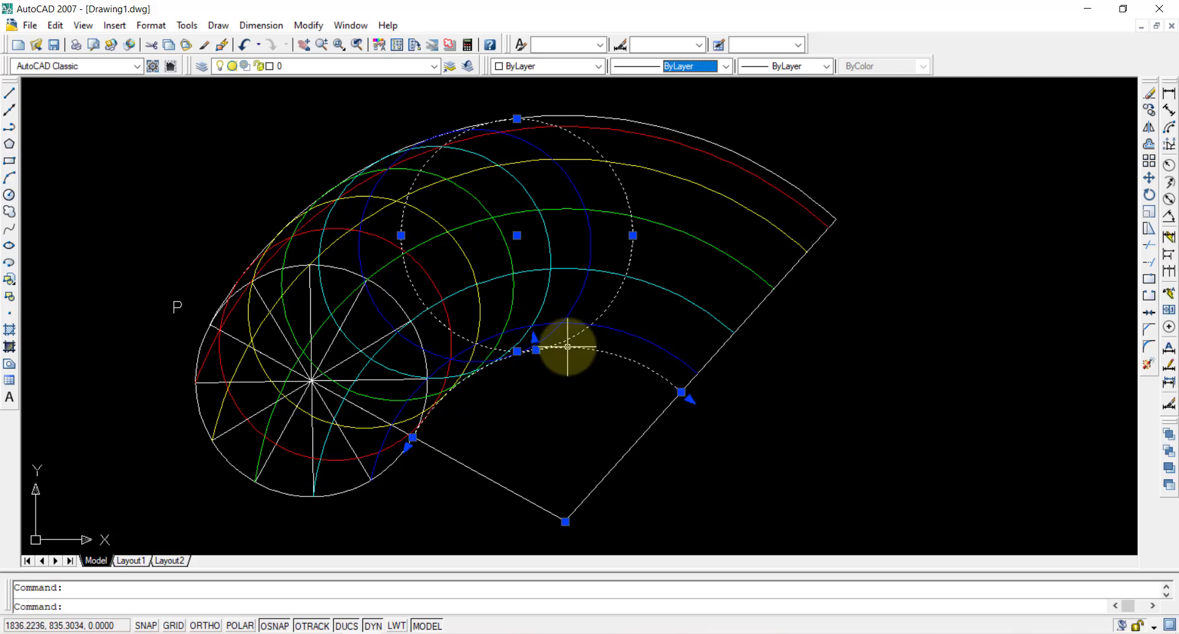
left_click(599, 66)
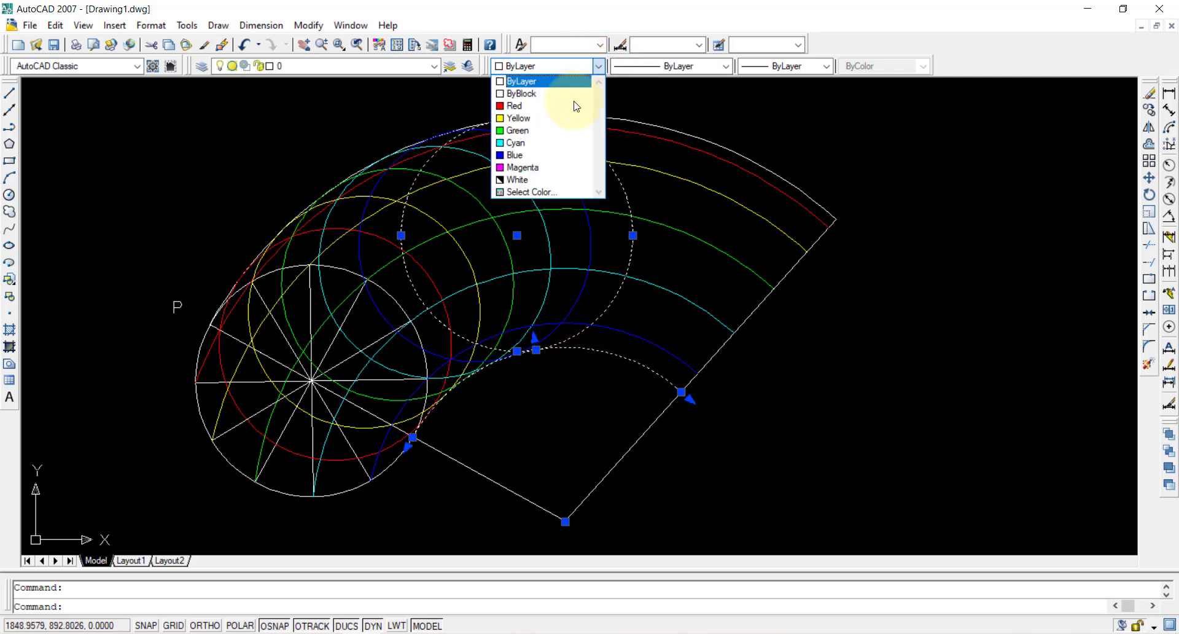
left_click(554, 168)
key("Escape")
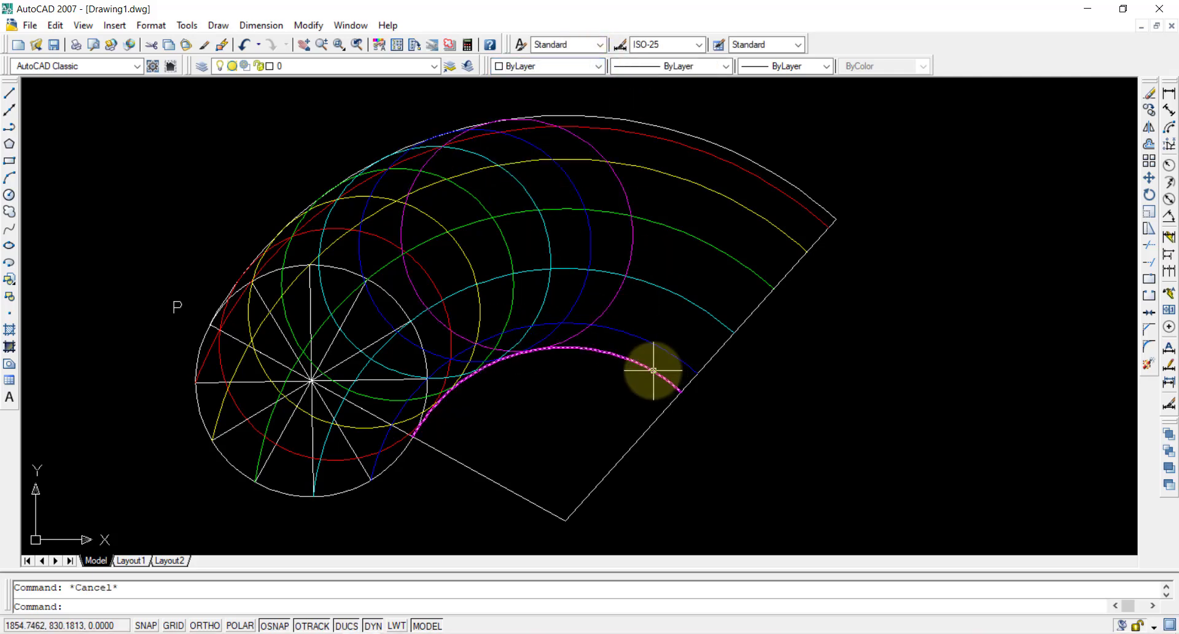
- Place a point at P, where the original rolling circle touches the directing arc
type("po")
key("Return")
scroll(250, 291, "up", 2)
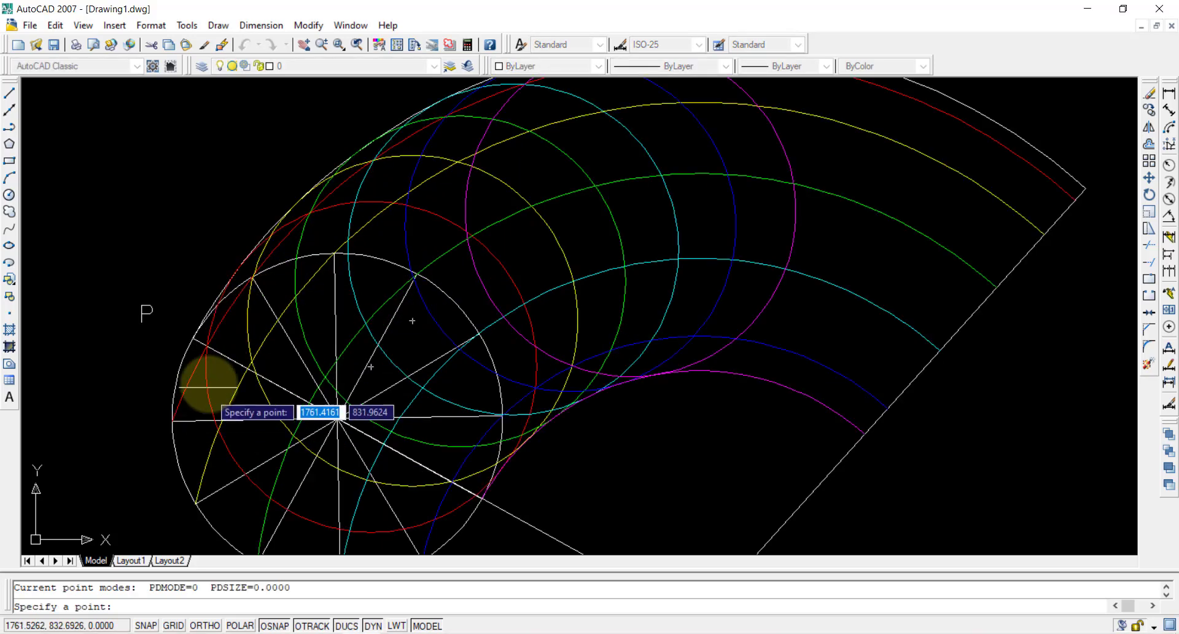
left_click(185, 337)
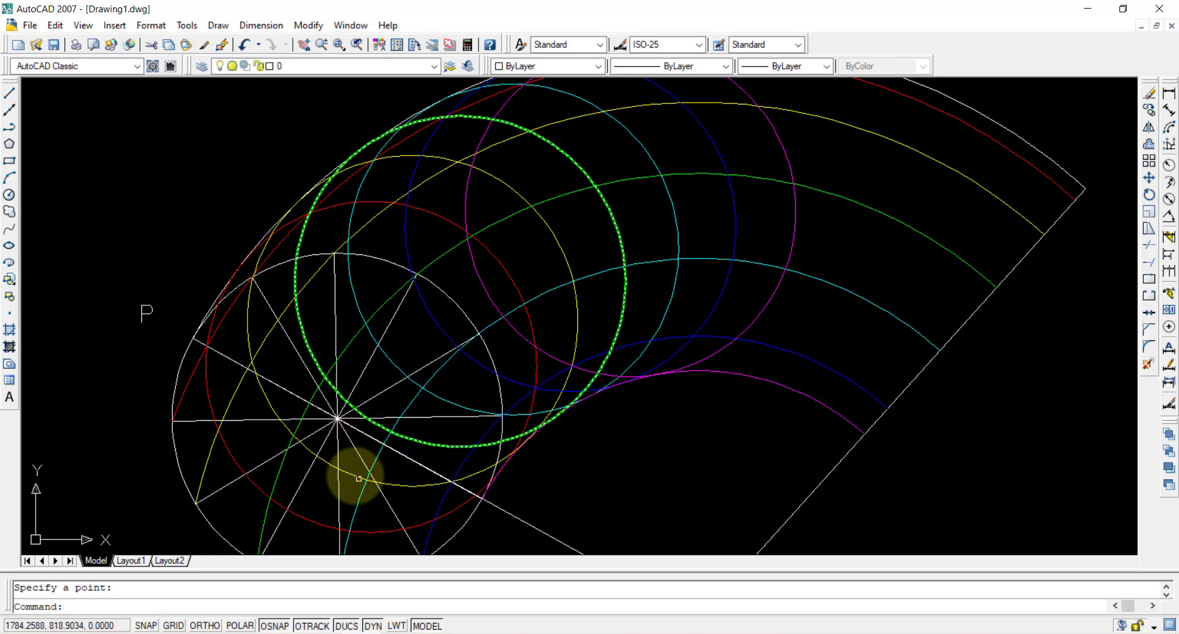
- Set the point style to a circle with a diagonal cross, sized 5% relative to the screen
left_click(151, 25)
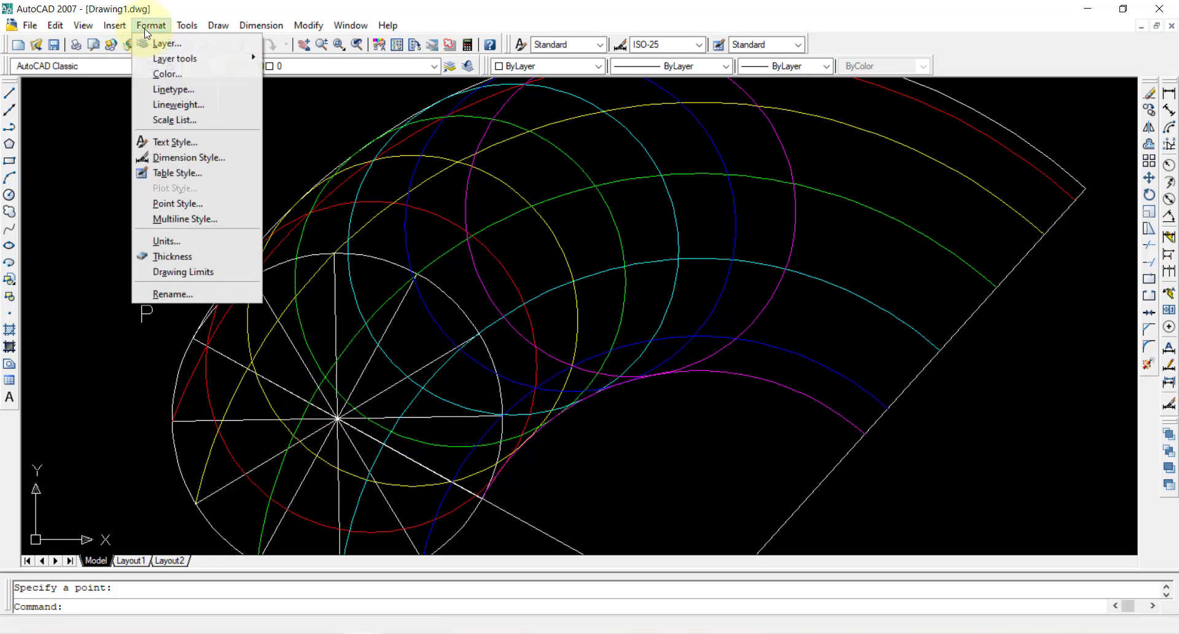
left_click(213, 205)
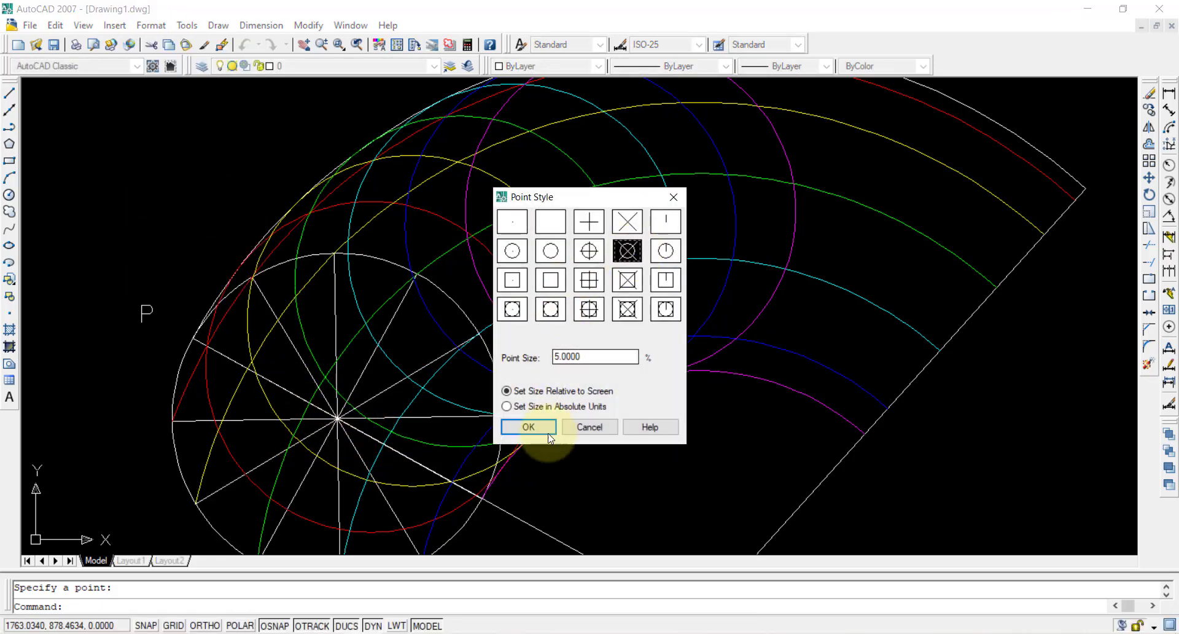
left_click(528, 427)
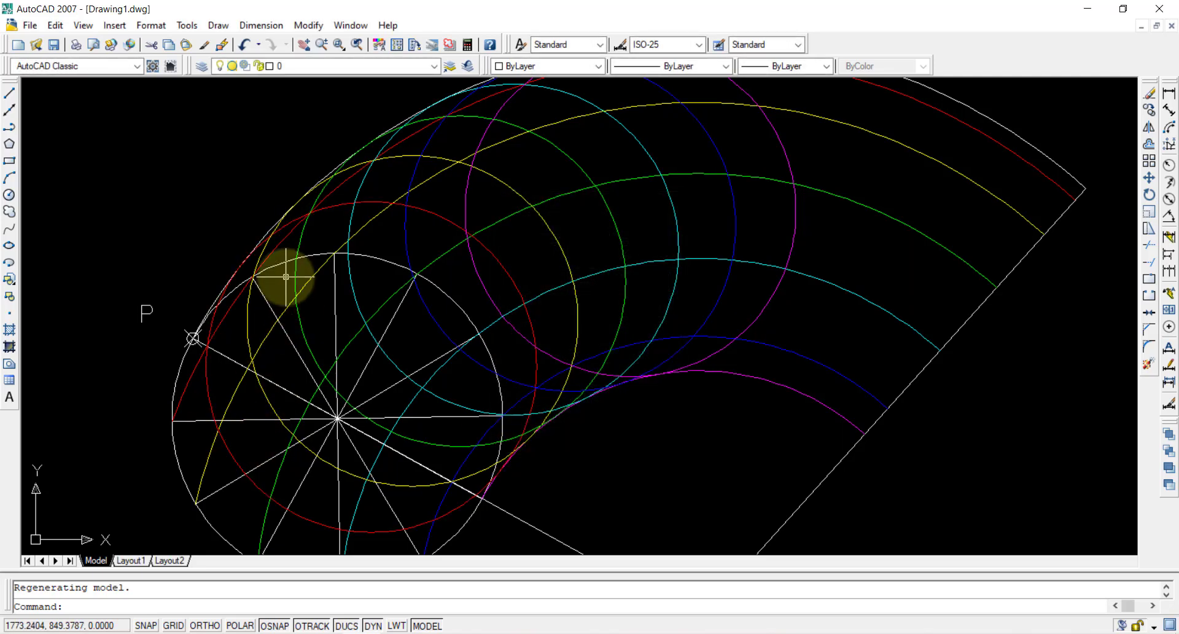
- Place points where the red circle meets the red arc and where the yellow circle meets the yellow arc
type("PO")
key("Return")
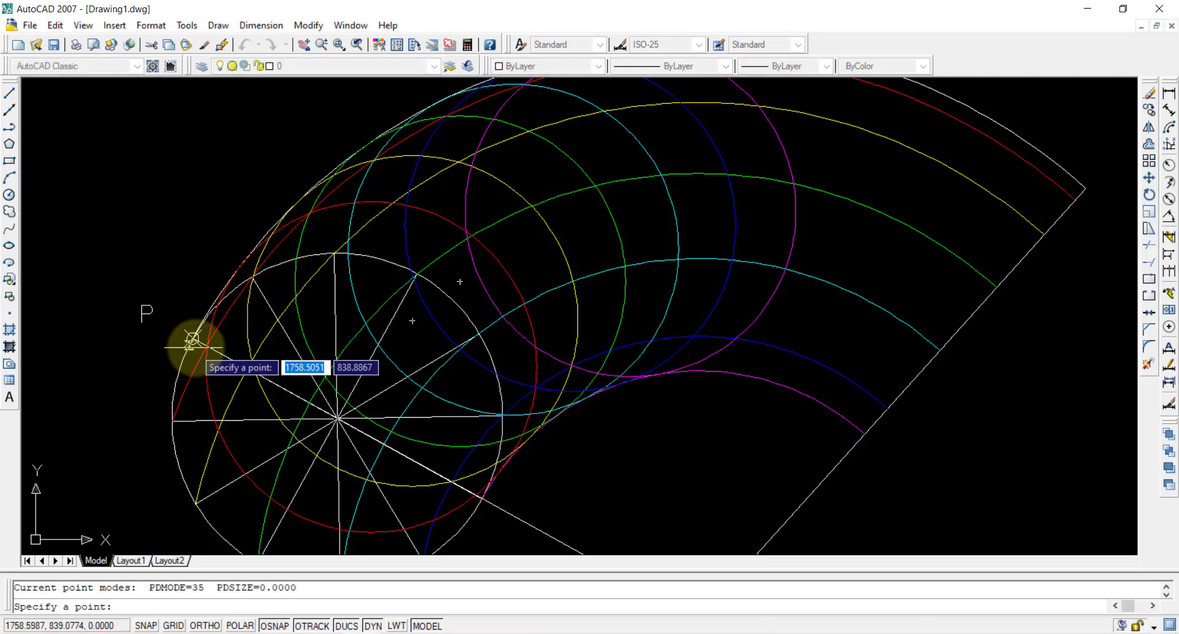
scroll(203, 347, "up", 5)
left_click(178, 327)
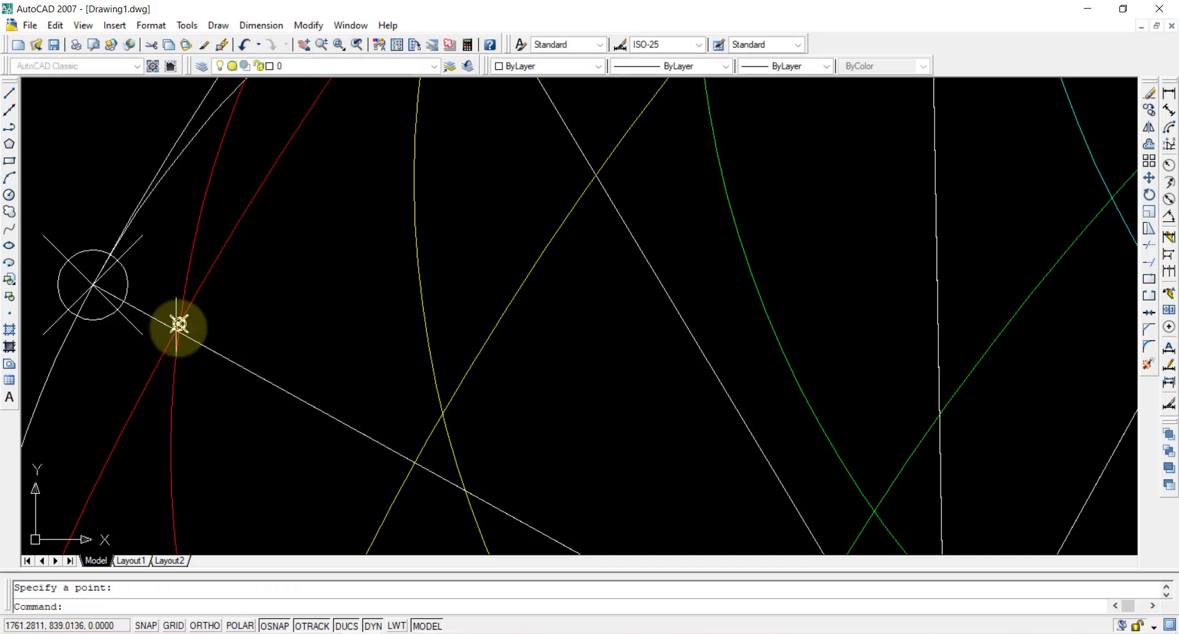
scroll(565, 518, "down", 2)
key("Return")
left_click(489, 453)
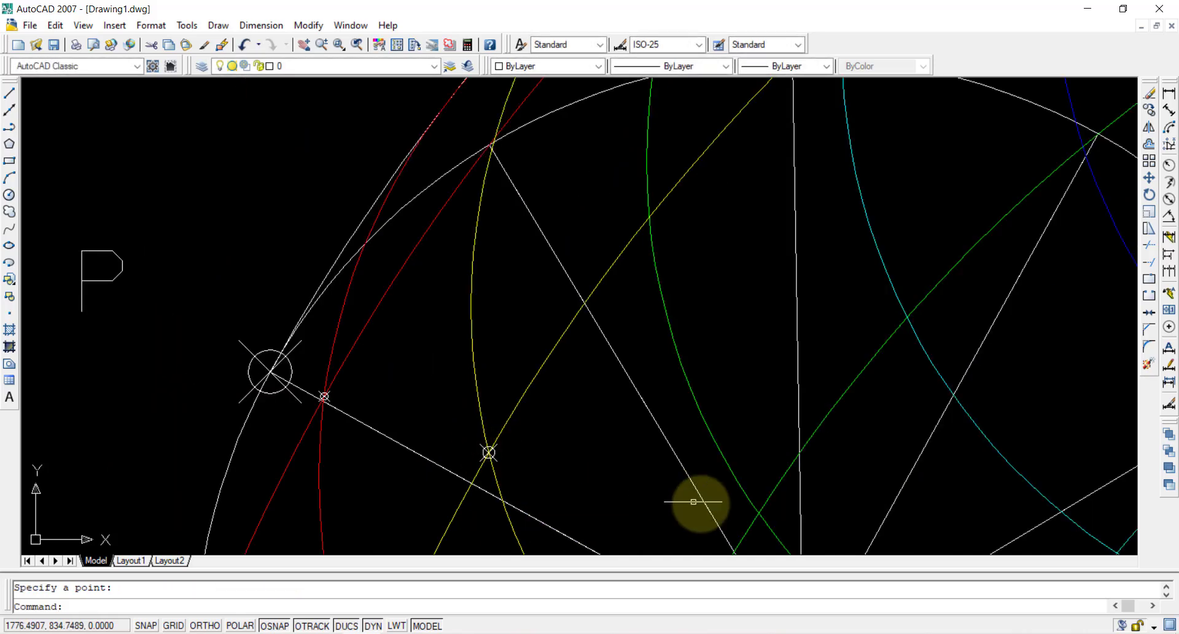
- Place points where the green circle meets the green arc and where the cyan circle meets the cyan arc
middle_click_drag(698, 500, 482, 405)
key("Return")
left_click(535, 417)
middle_click_drag(770, 493, 716, 469)
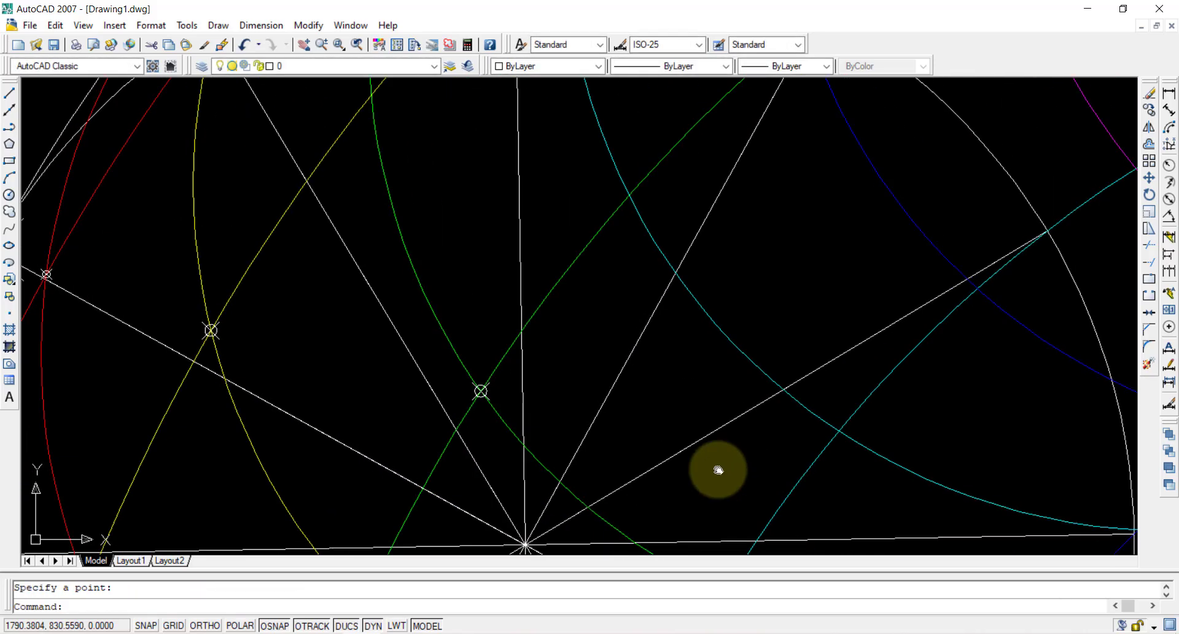
middle_click_drag(890, 450, 731, 395)
key("Return")
left_click(682, 374)
- Place points where the blue circle meets the blue arc and where the magenta circle touches the magenta arc
middle_click_drag(913, 447, 558, 420)
scroll(749, 350, "up", 5)
key("Return")
left_click(732, 337)
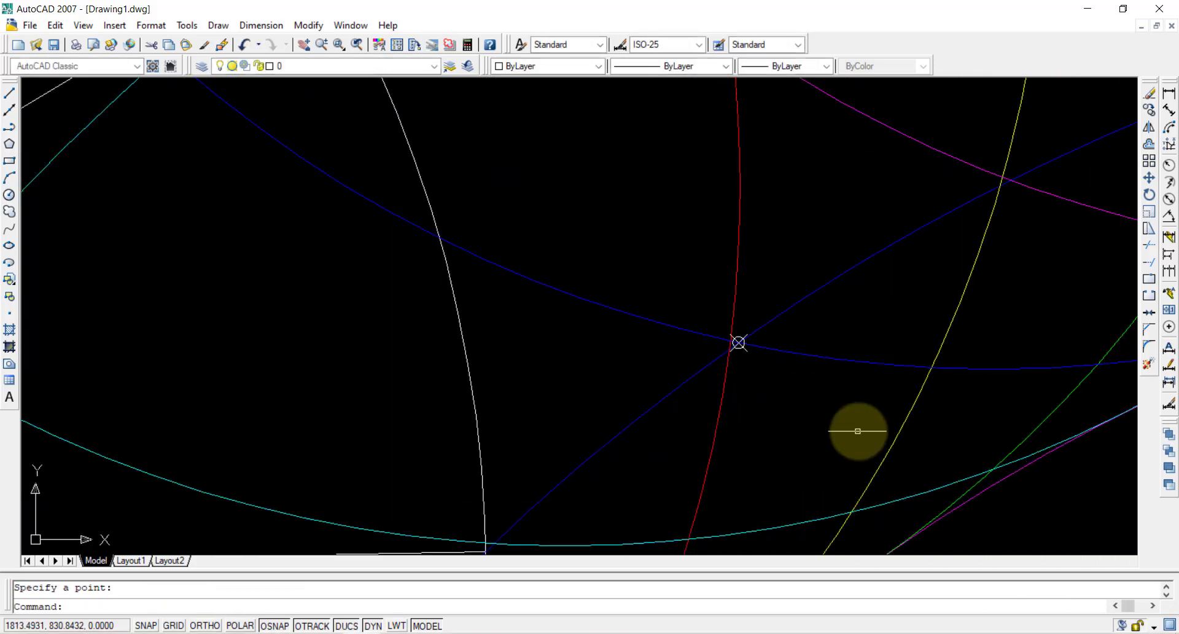
middle_click_drag(858, 427, 491, 403)
scroll(915, 369, "down", 4)
scroll(681, 416, "up", 3)
key("Return")
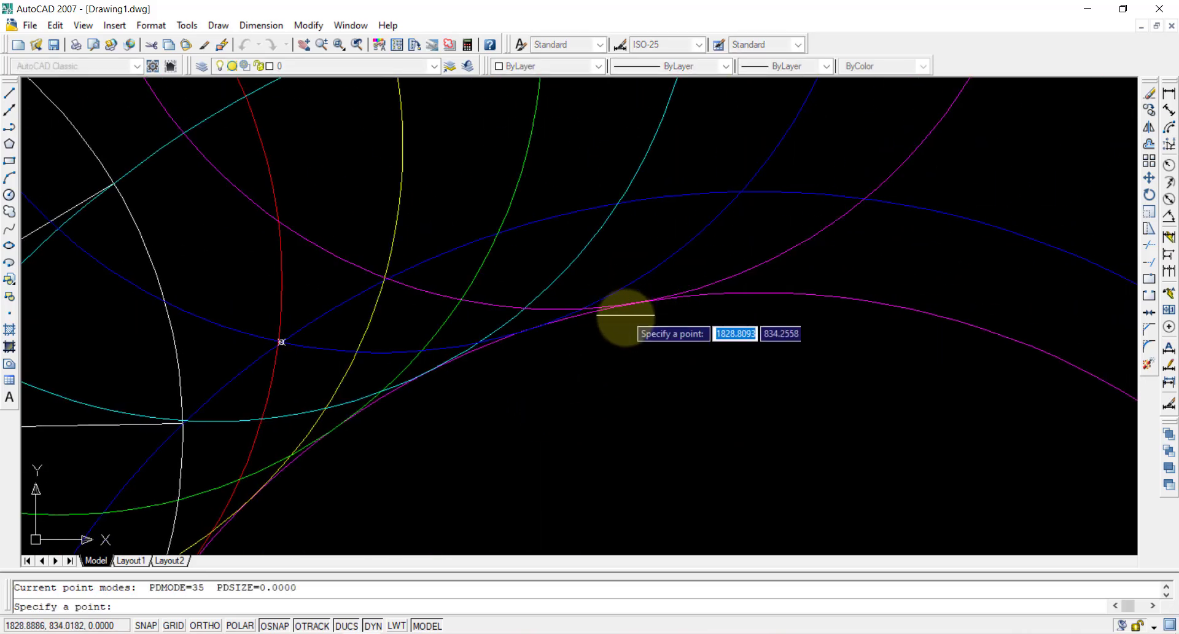
left_click(636, 302)
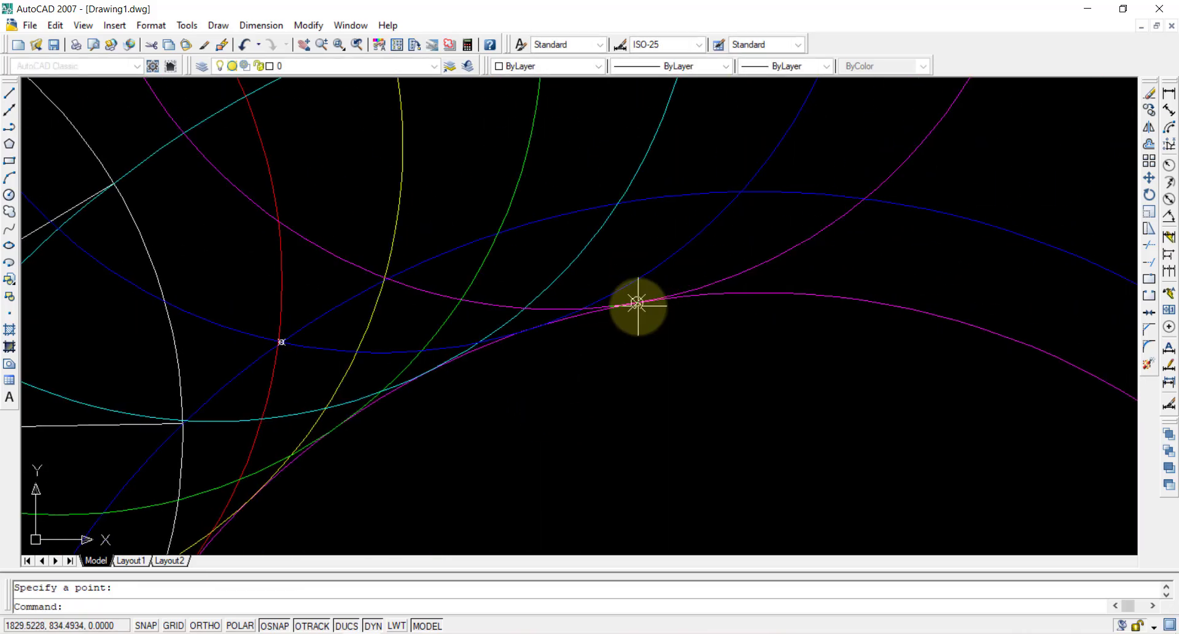
scroll(732, 402, "down", 4)
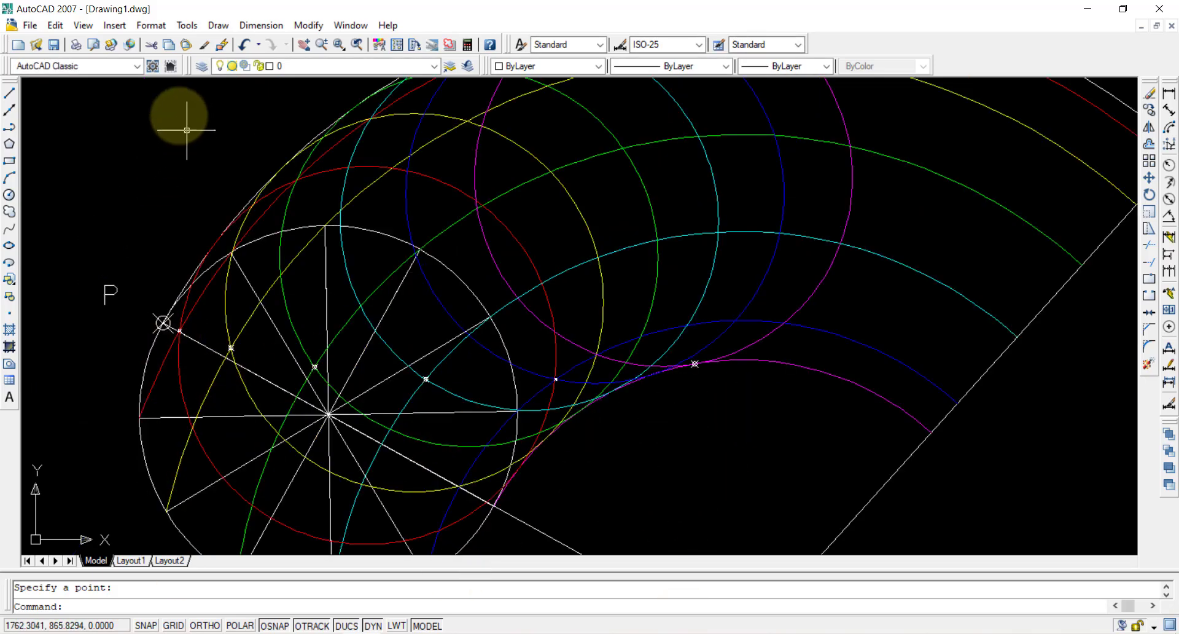
- Reapply the current point style to refresh the size of all point markers
left_click(151, 25)
left_click(170, 204)
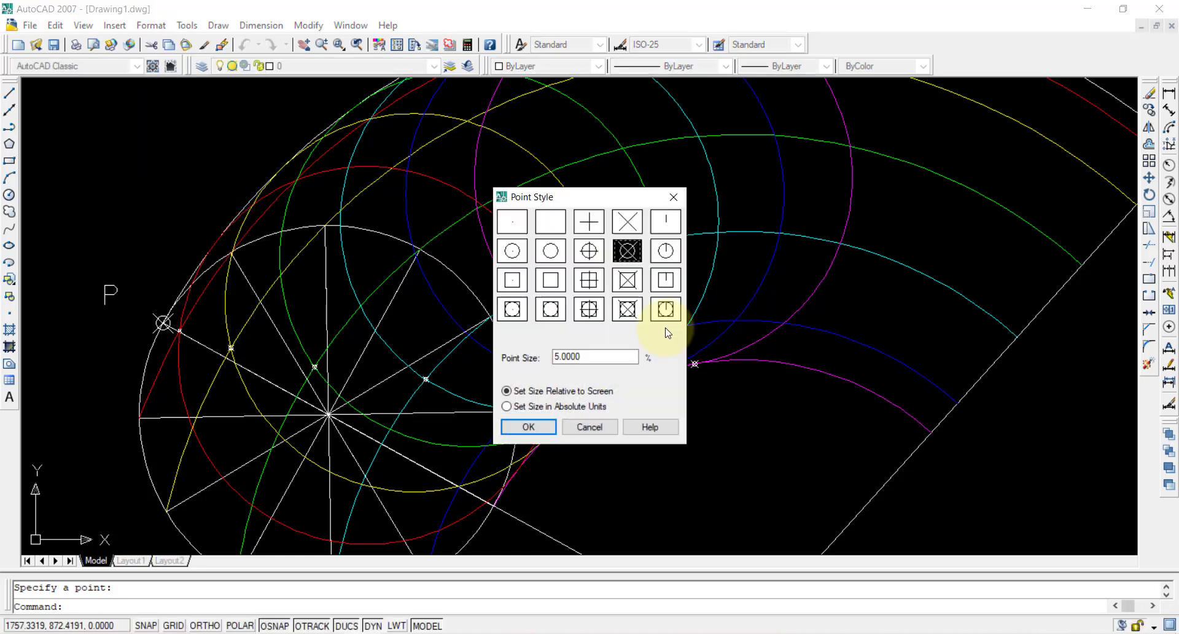
left_click(528, 427)
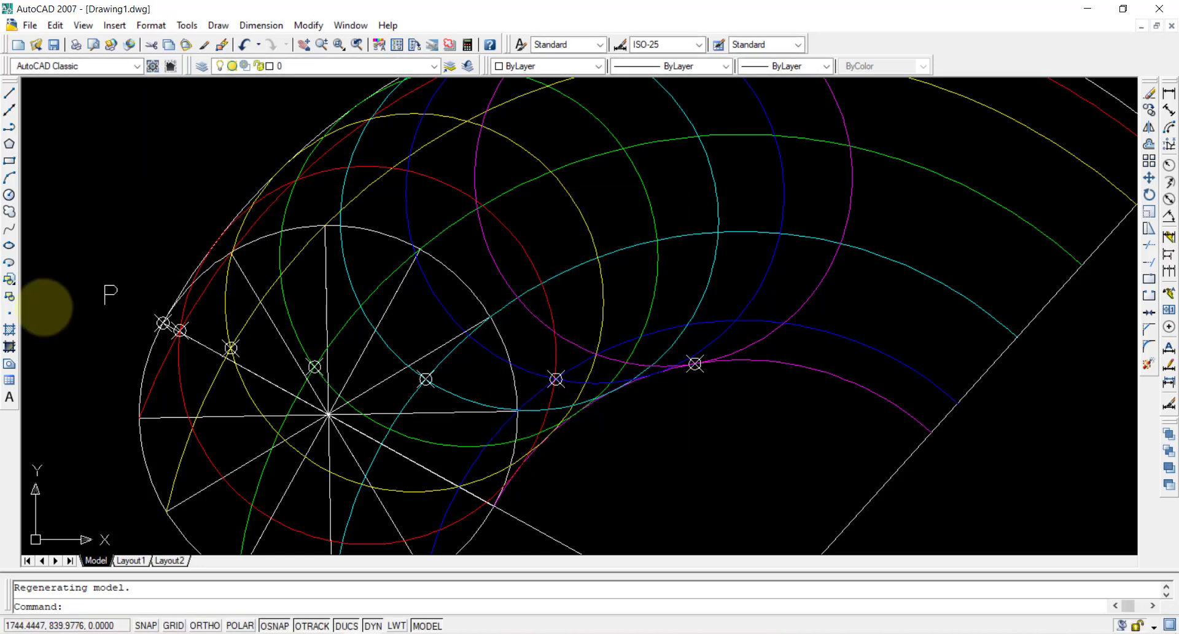
- Draw a polyline from P through the red, yellow, green, cyan, blue and magenta intersection points
scroll(695, 361, "down", 3)
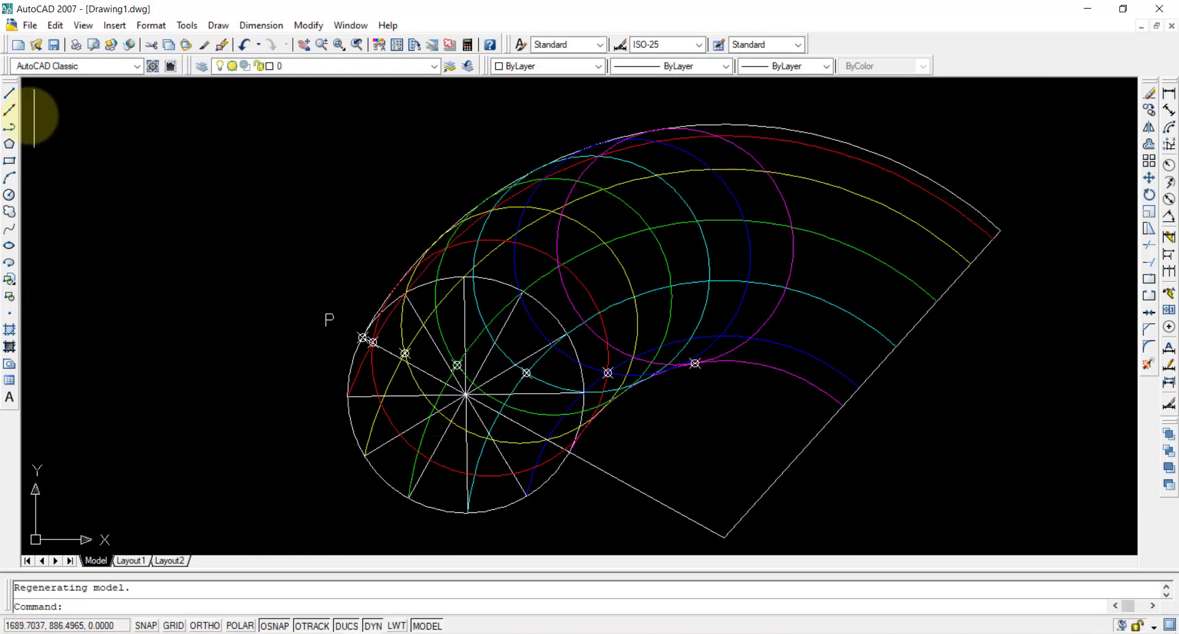
left_click(10, 129)
left_click(363, 338)
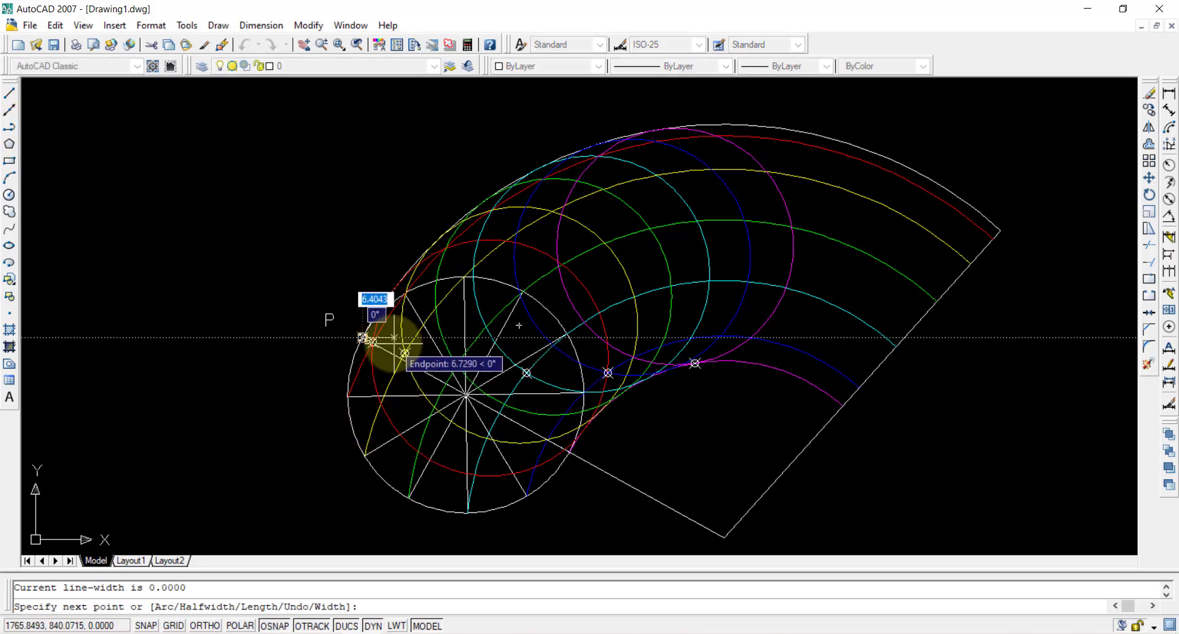
left_click(373, 341)
left_click(404, 352)
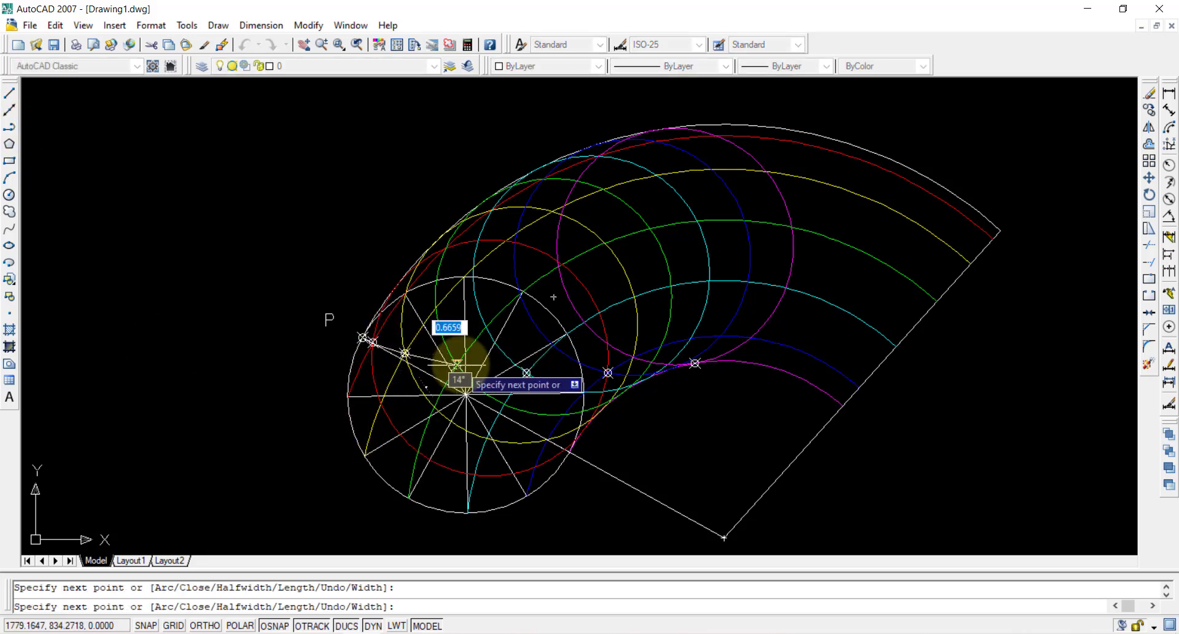
left_click(456, 365)
left_click(526, 373)
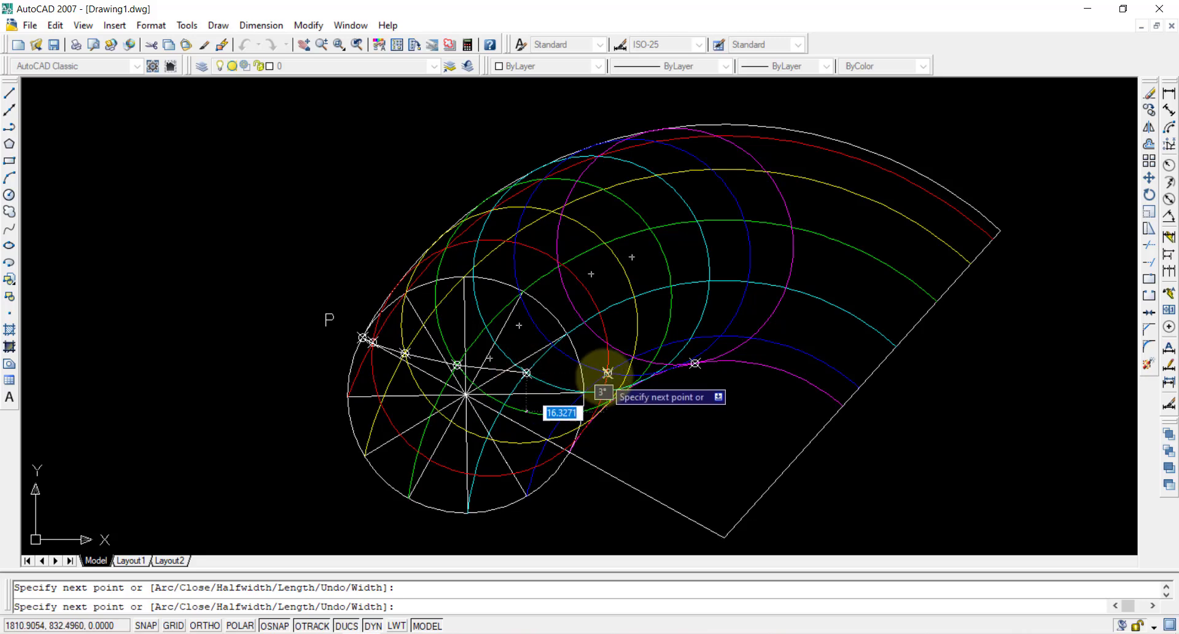
left_click(607, 372)
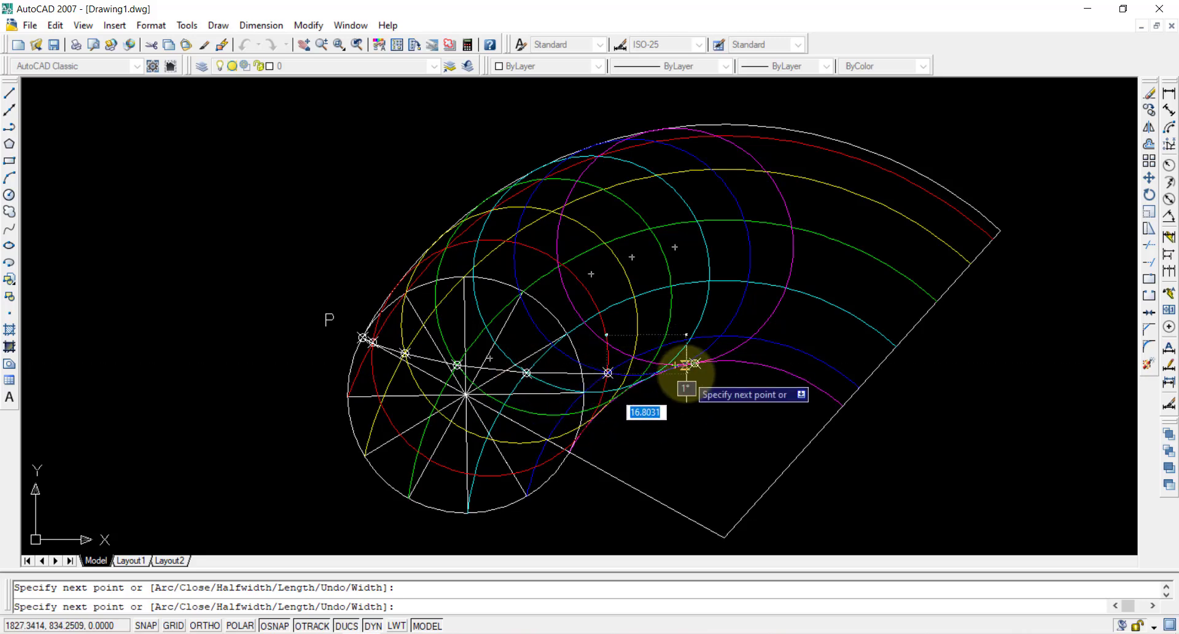
left_click(693, 364)
key("Escape")
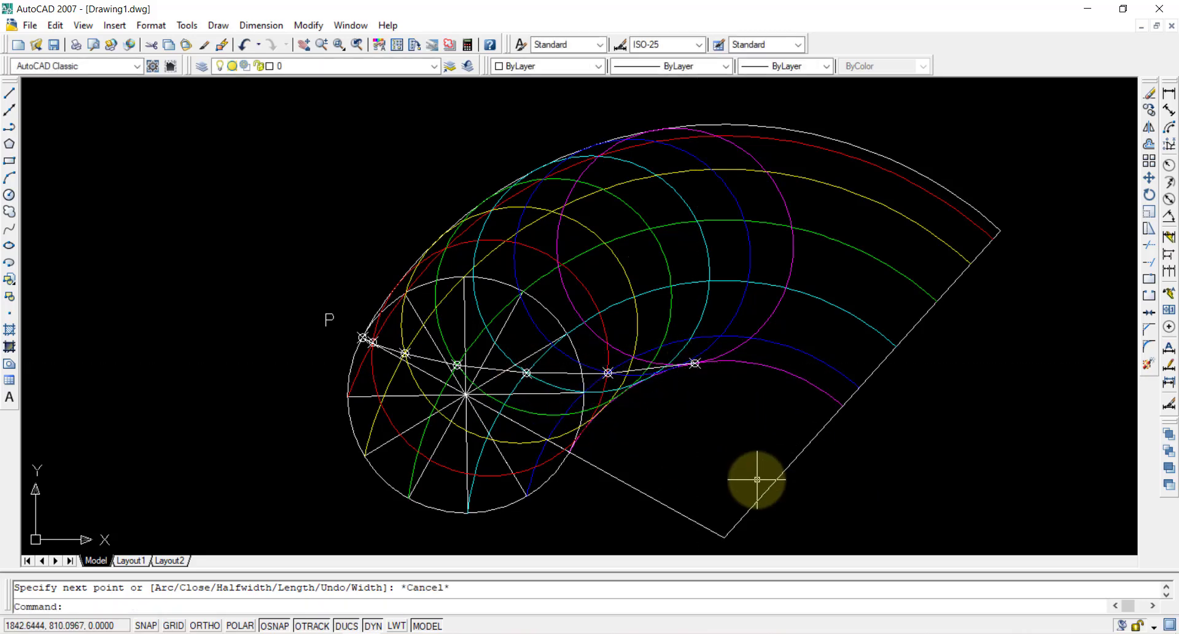
- Smooth the polyline through the intersection points into a curve with the polyline edit Fit option
type("PE")
key("Return")
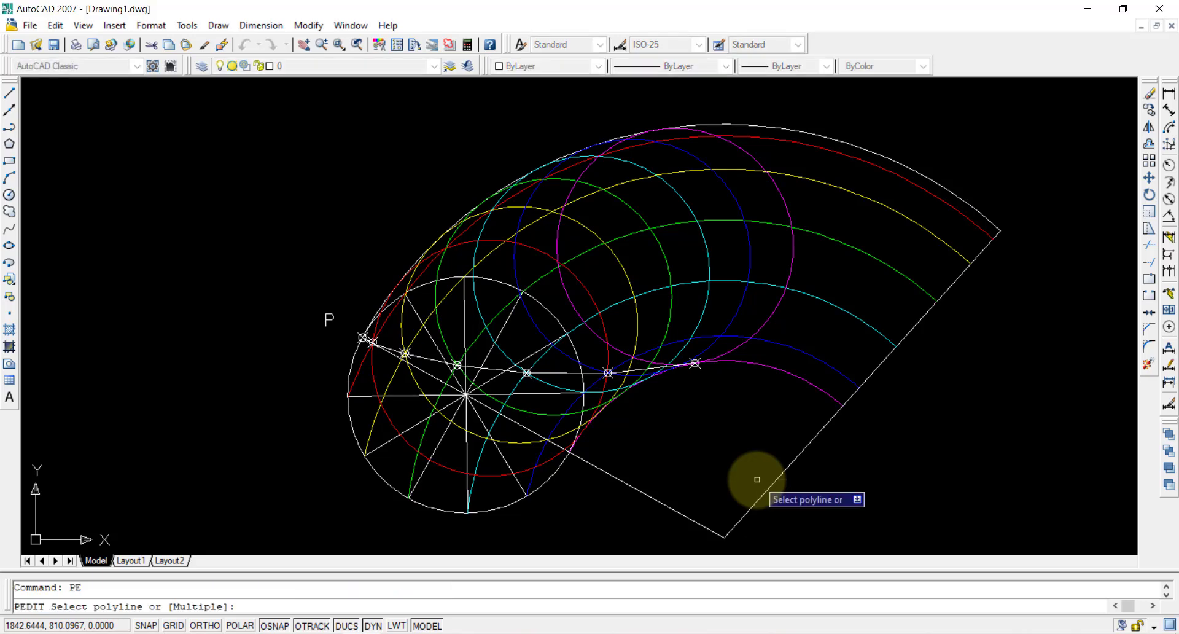
left_click(573, 371)
left_click(615, 474)
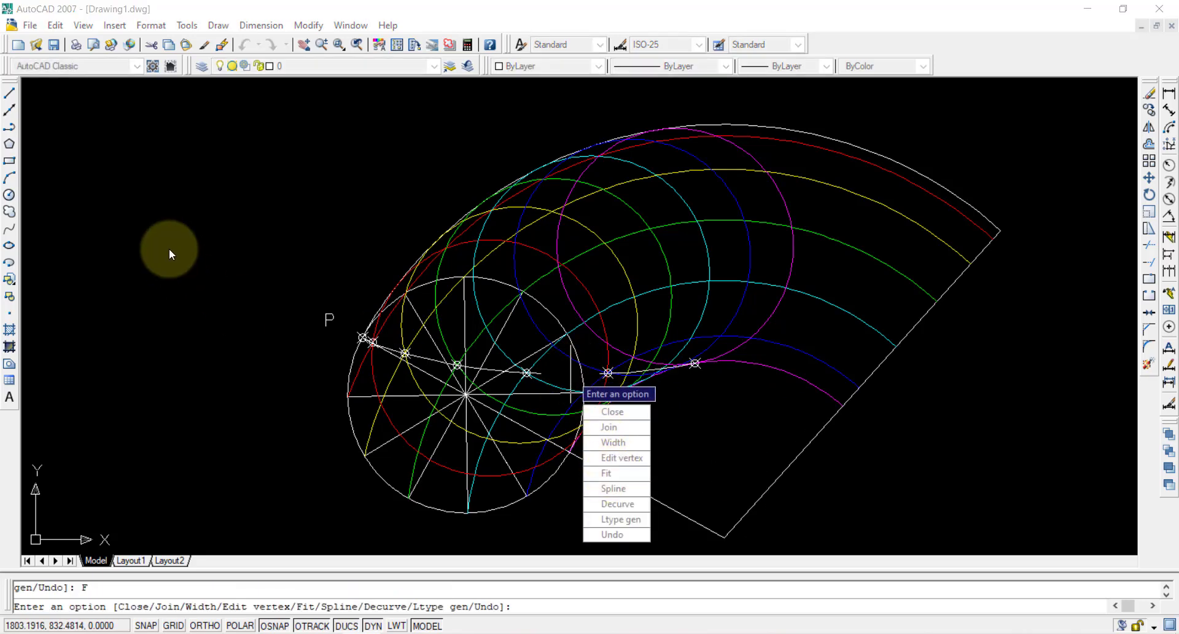
key("Escape")
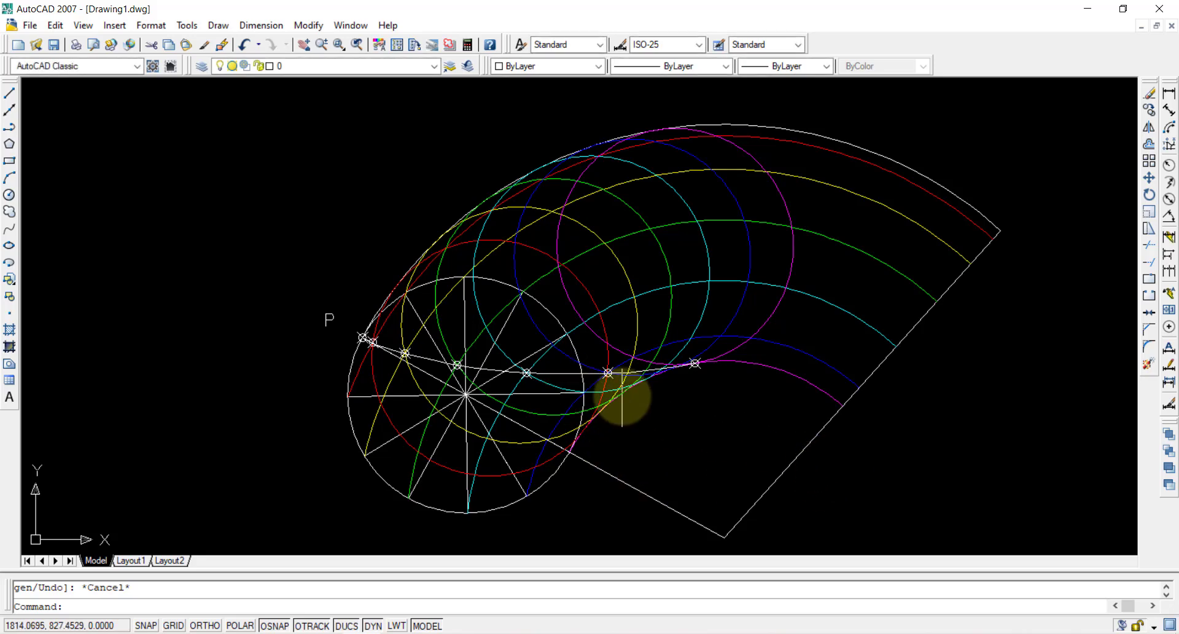
- Set the fitted curve's lineweight to 0.60 mm
left_click(562, 372)
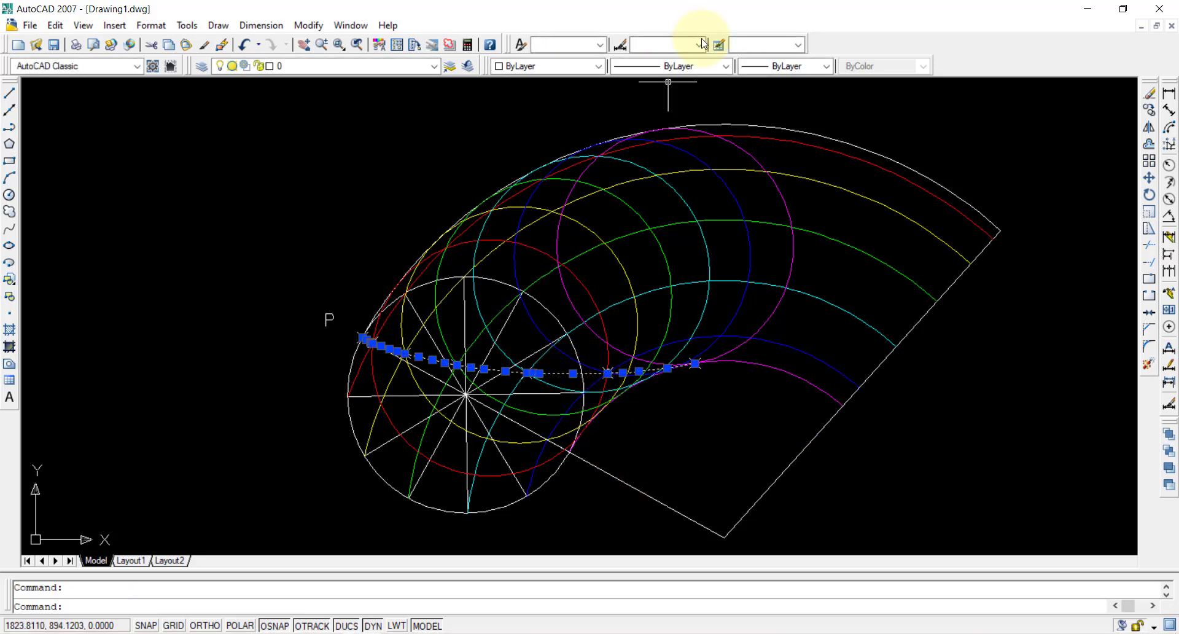
left_click(762, 65)
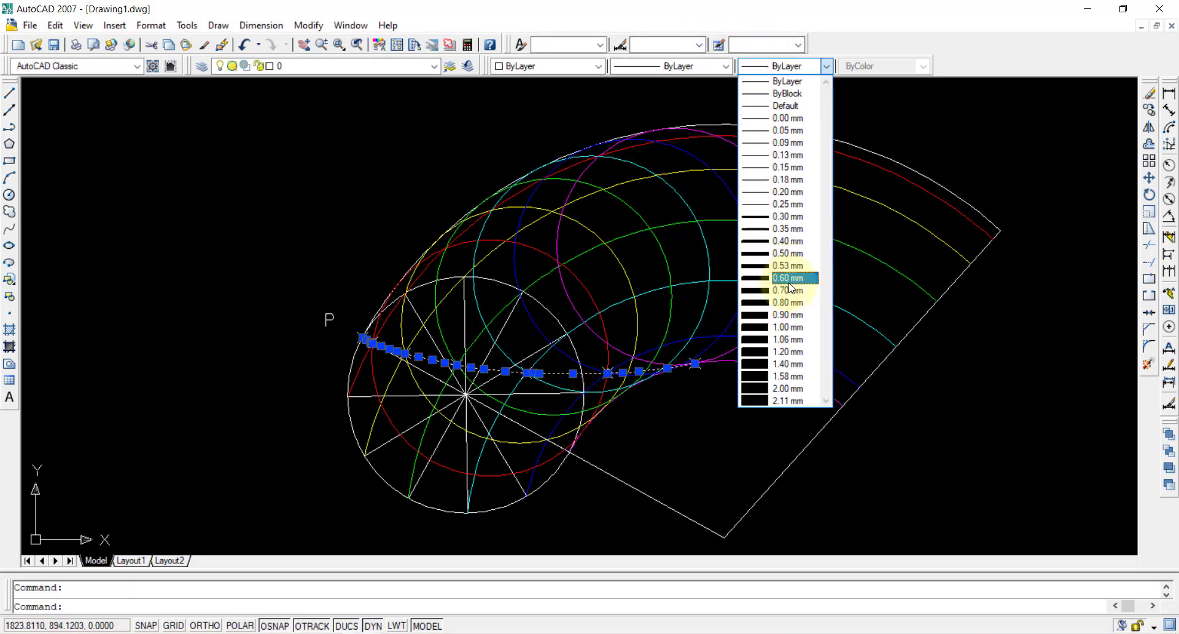
left_click(790, 282)
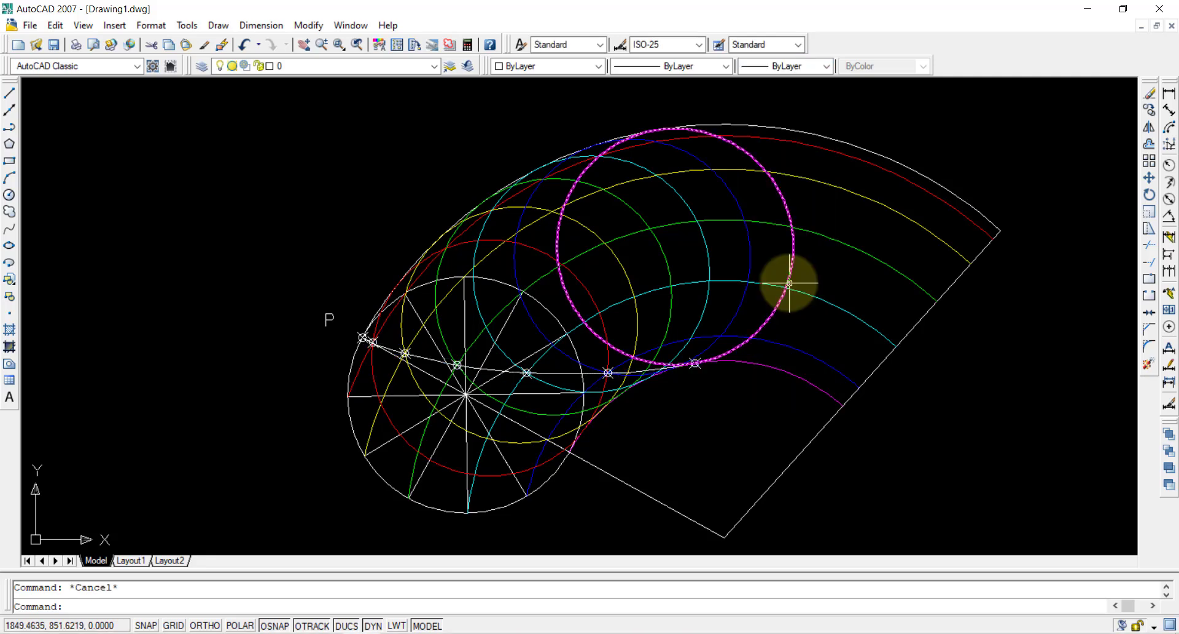
- Mirror the fitted curve about the line from the magenta intersection point to the directing circle's centre, keeping the original
left_click(1148, 126)
key("Return")
scroll(700, 373, "up", 5)
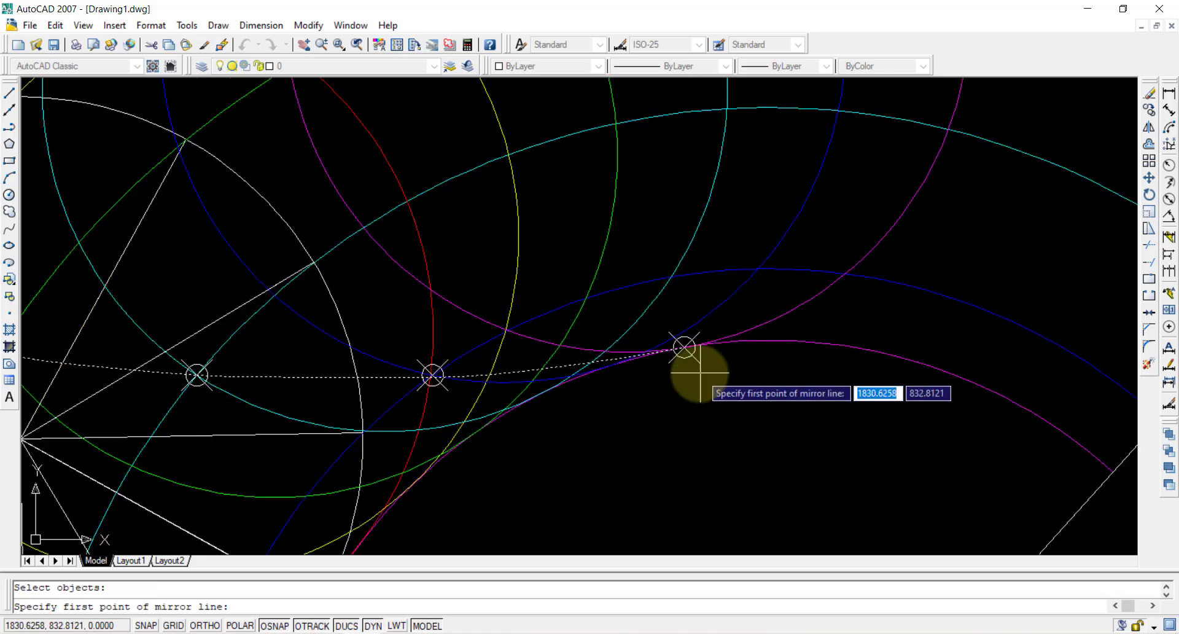
left_click(683, 347)
middle_click_drag(668, 190, 683, 108)
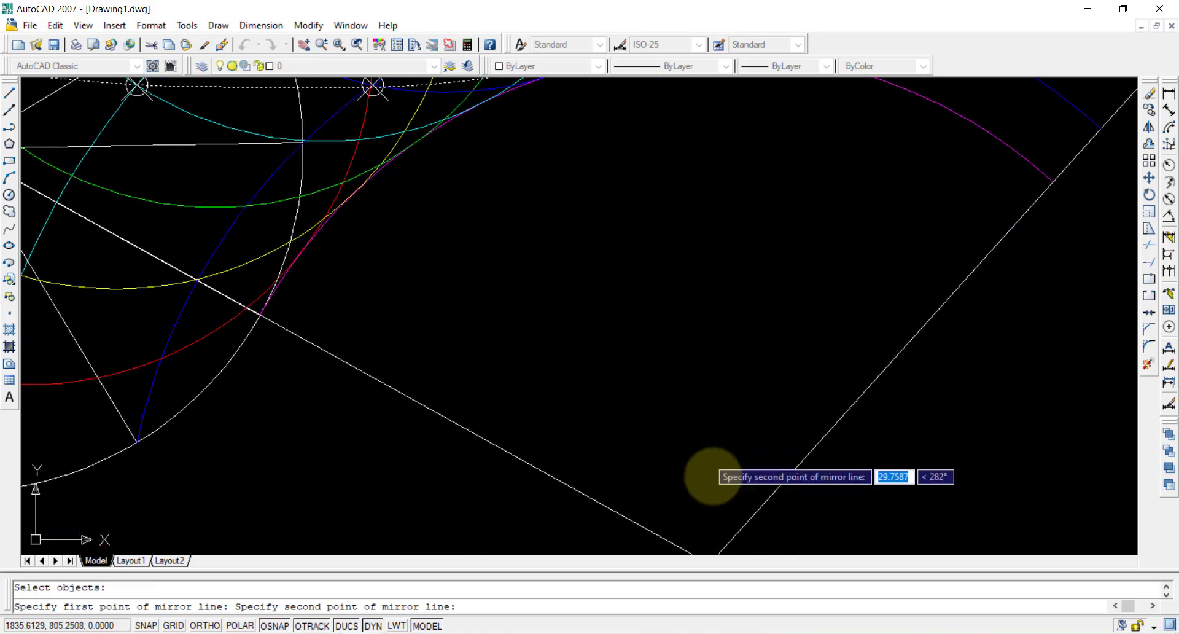
middle_click_drag(706, 527, 672, 442)
left_click(689, 452)
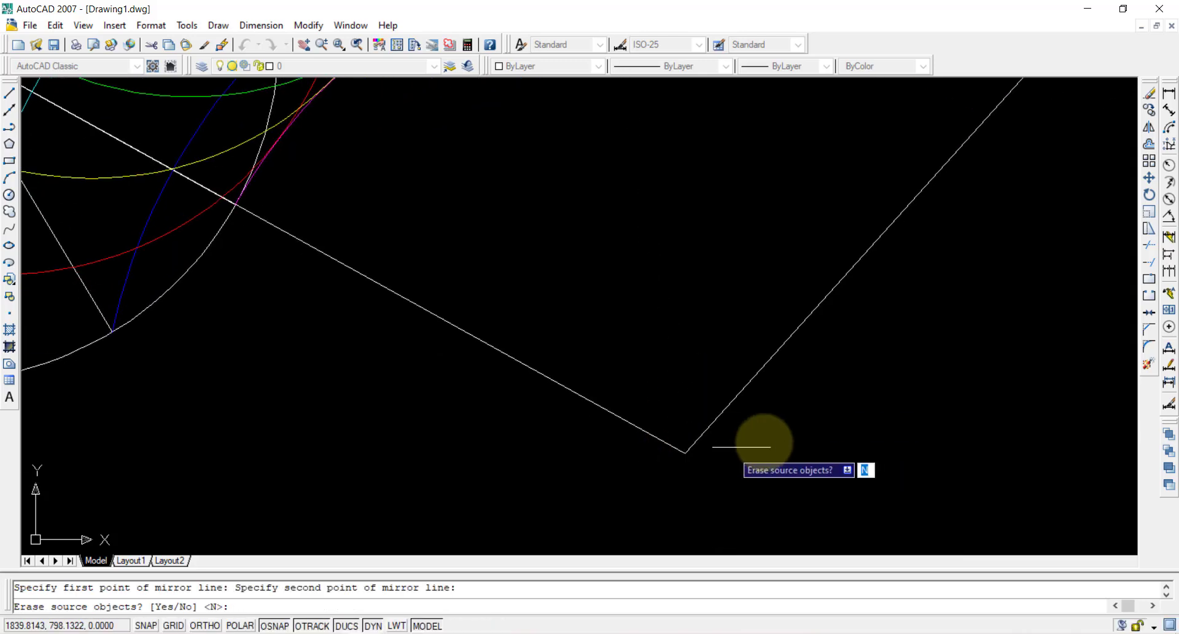
key("Return")
scroll(645, 375, "down", 4)
middle_click_drag(802, 227, 716, 391)
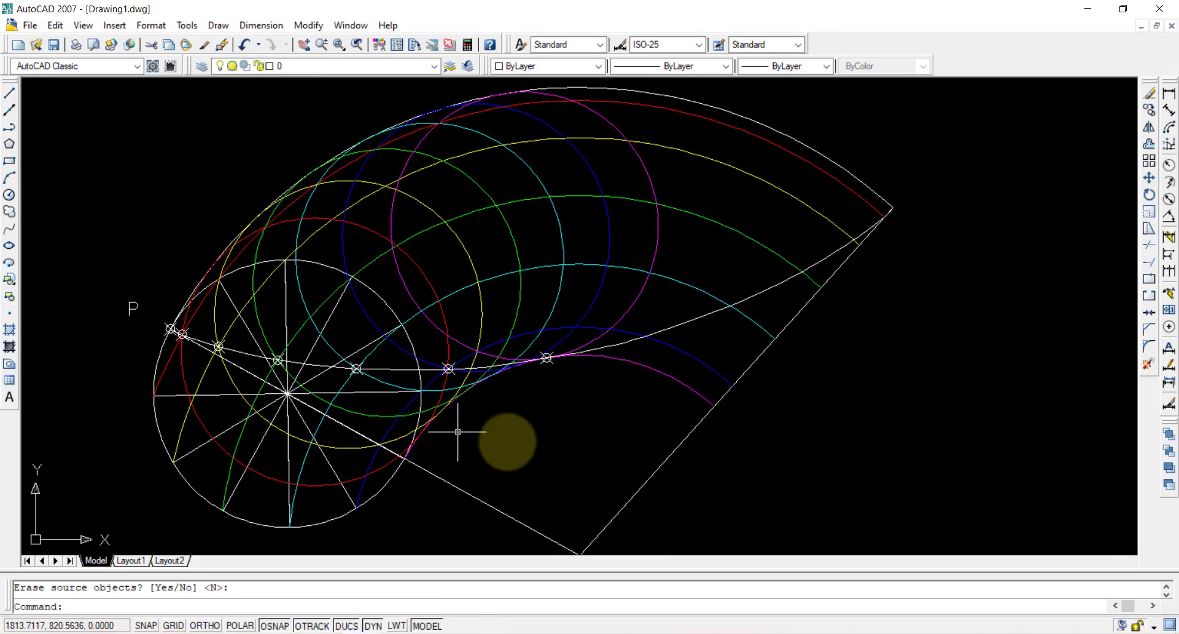
- Show lineweights to view the thickened curve, and highlight the directing arc and the rolling circle
left_click(401, 625)
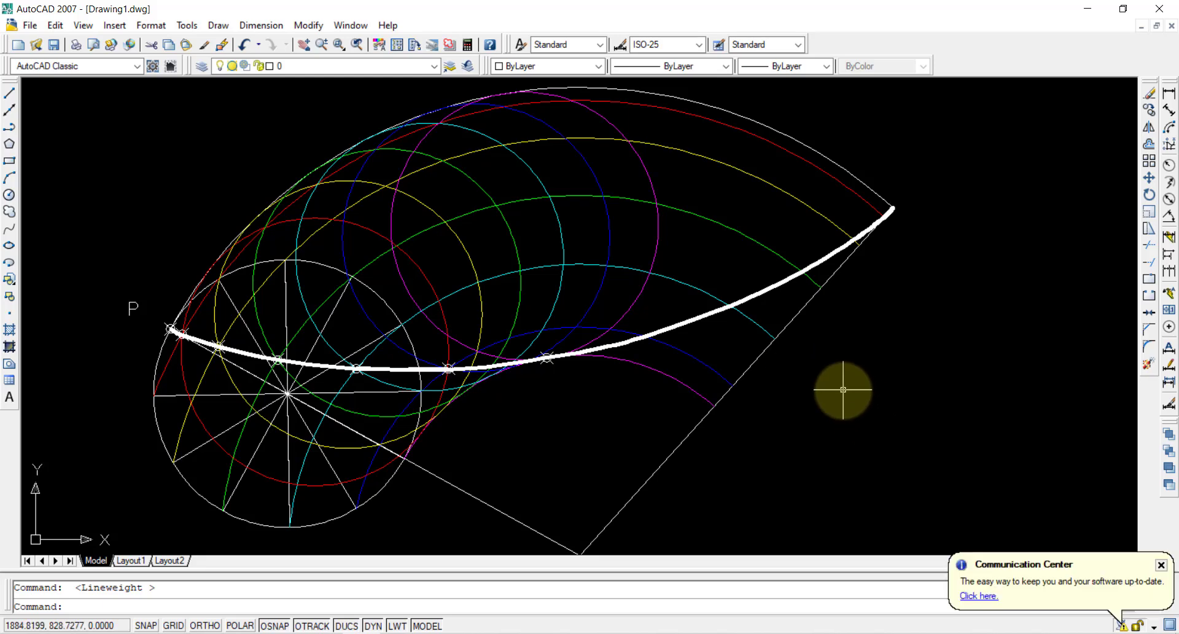
left_click(771, 124)
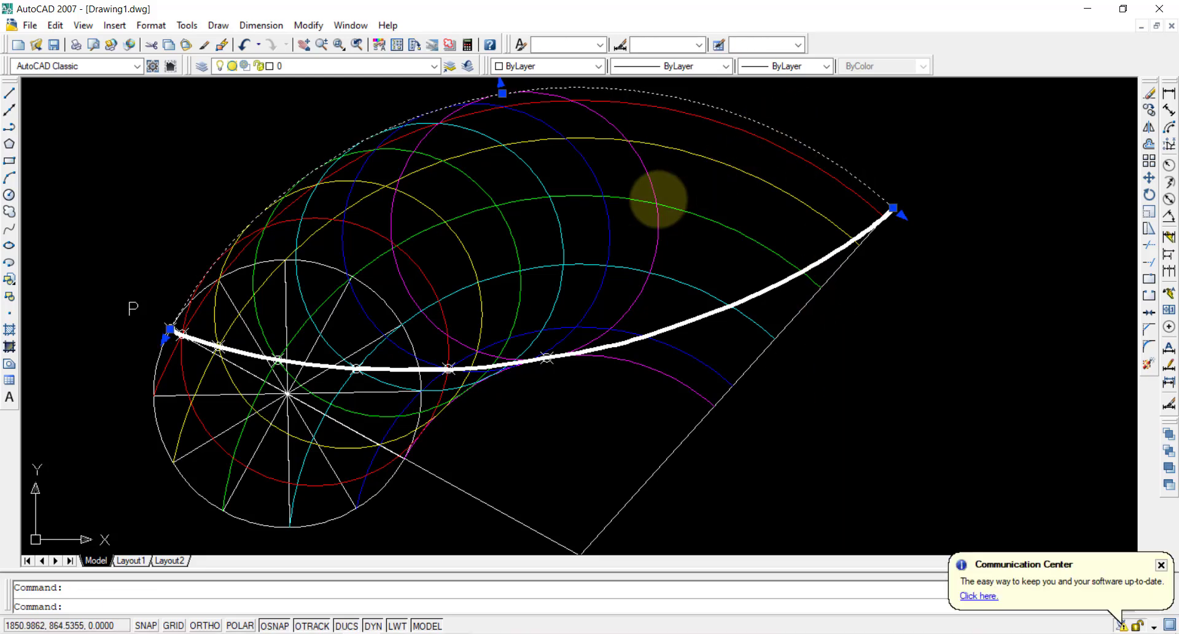
left_click(152, 384)
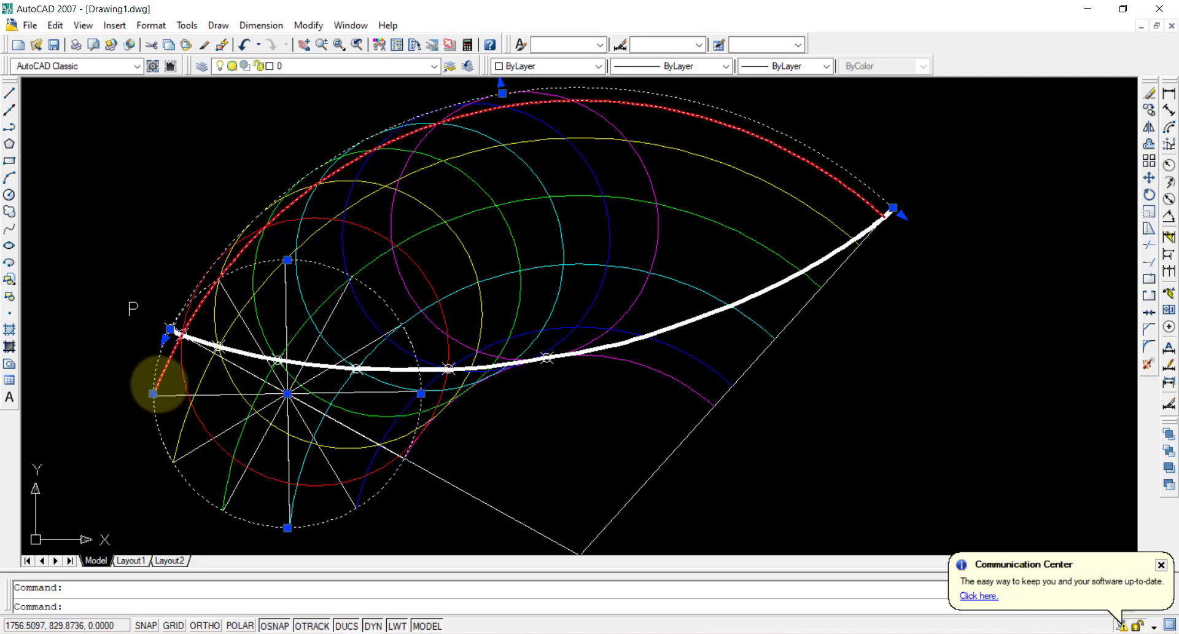
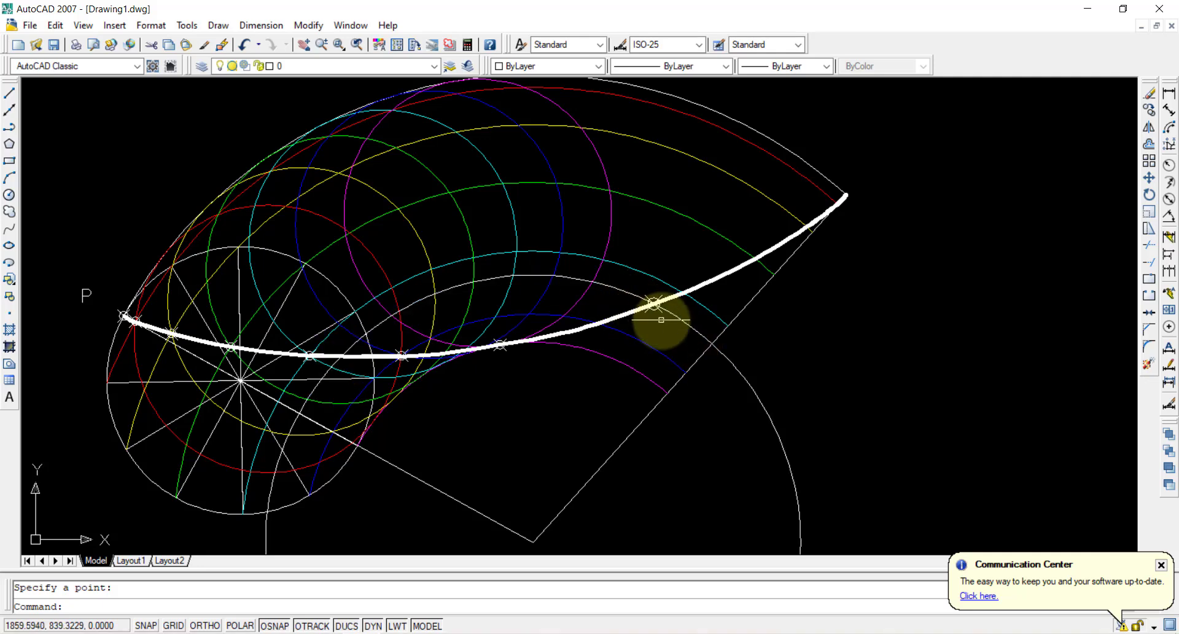
- Erase the construction circle around the directing circle's centre and turn off the lineweight display
left_click(762, 373)
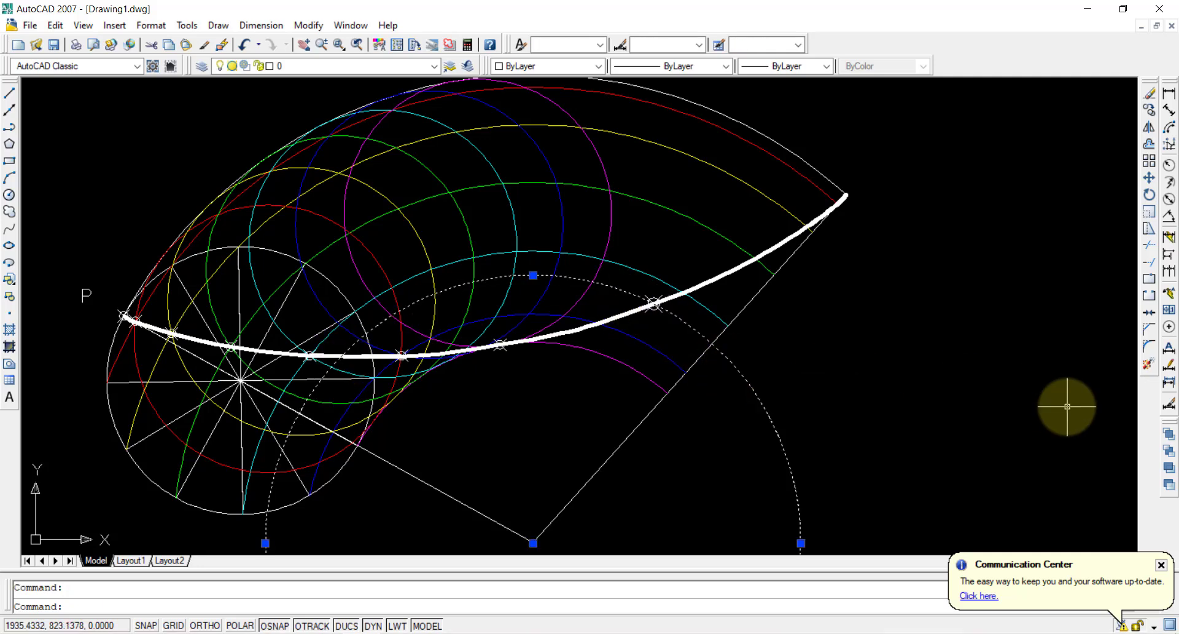
key("Delete")
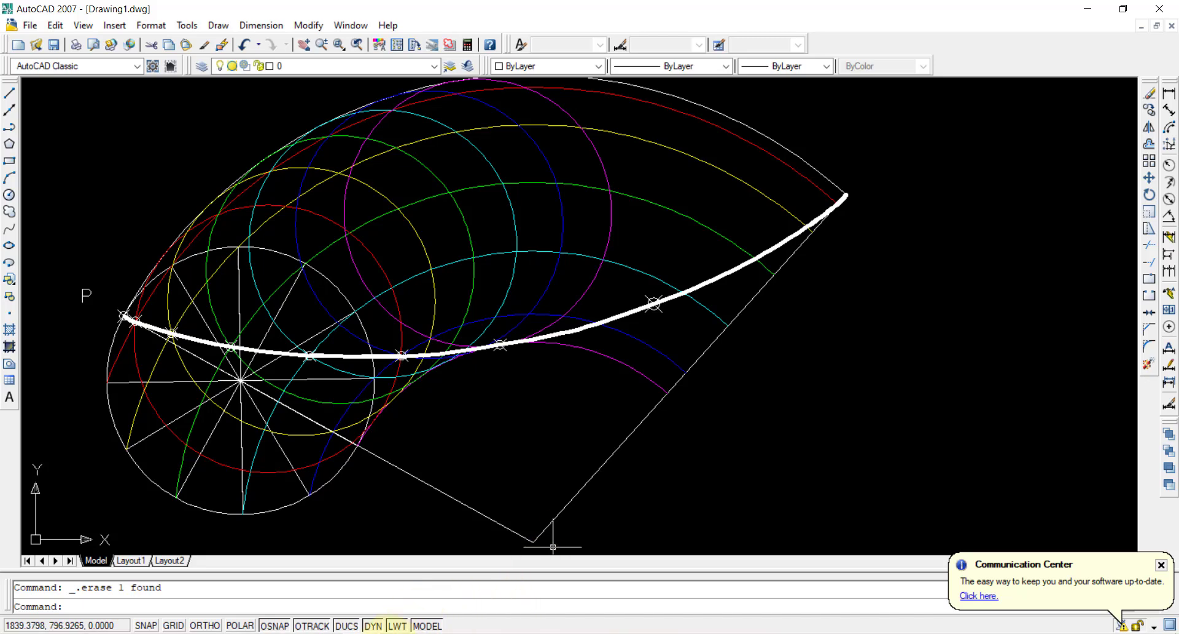
left_click(405, 623)
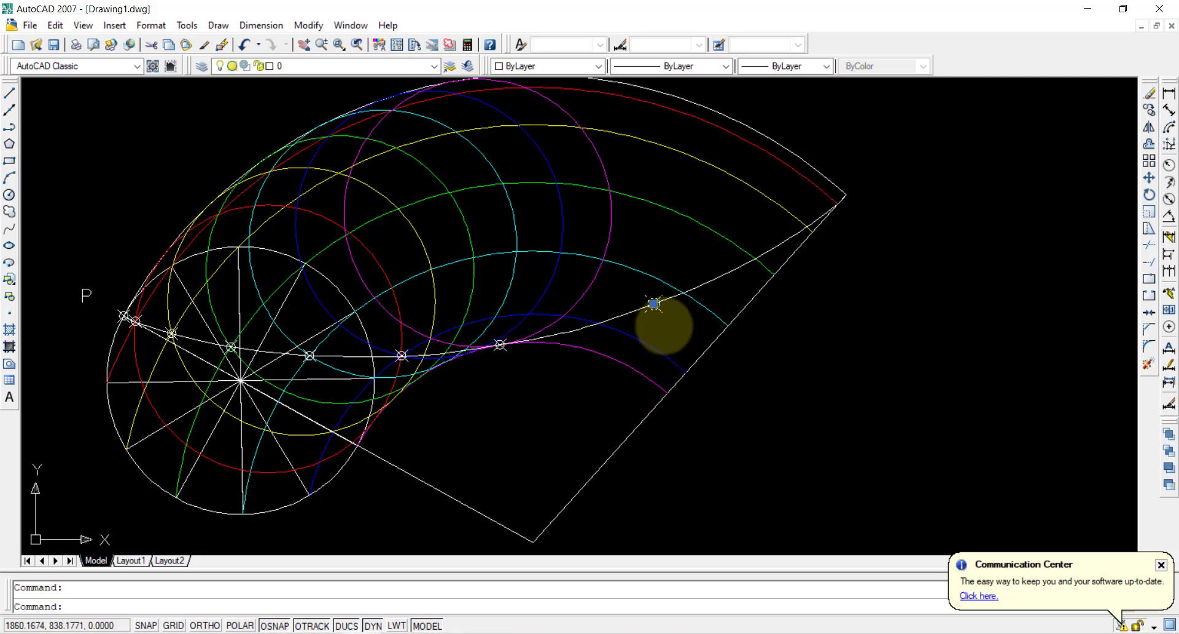
- Draw a circle of radius 25 centred on the marked point on the mirrored half of the curve
left_click(8, 195)
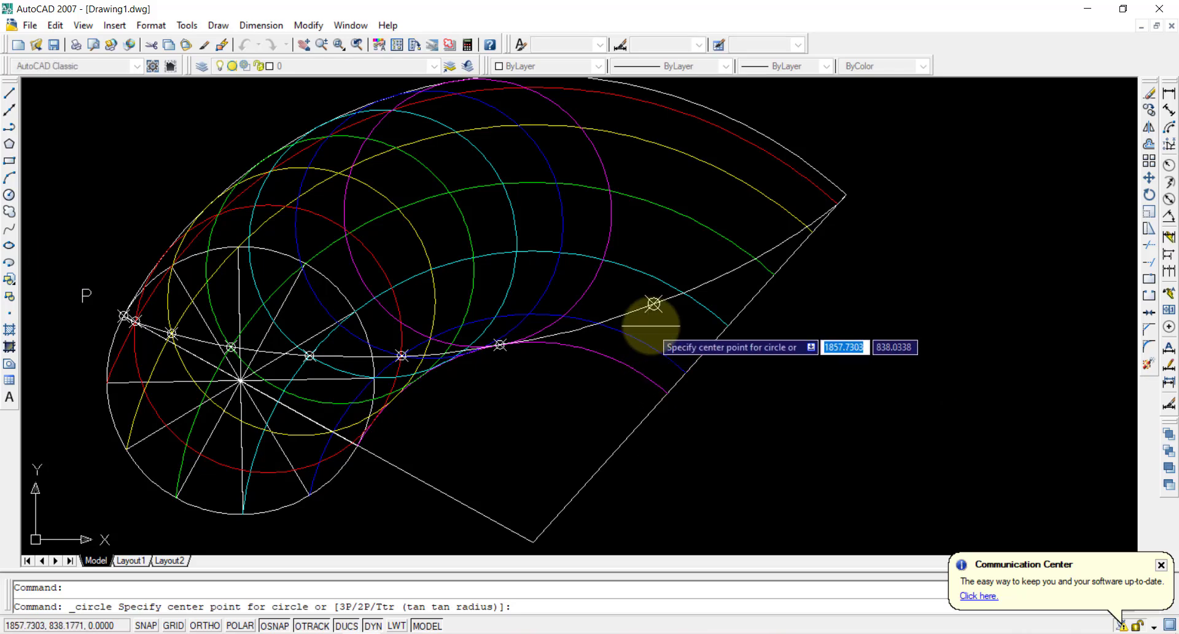
left_click(653, 303)
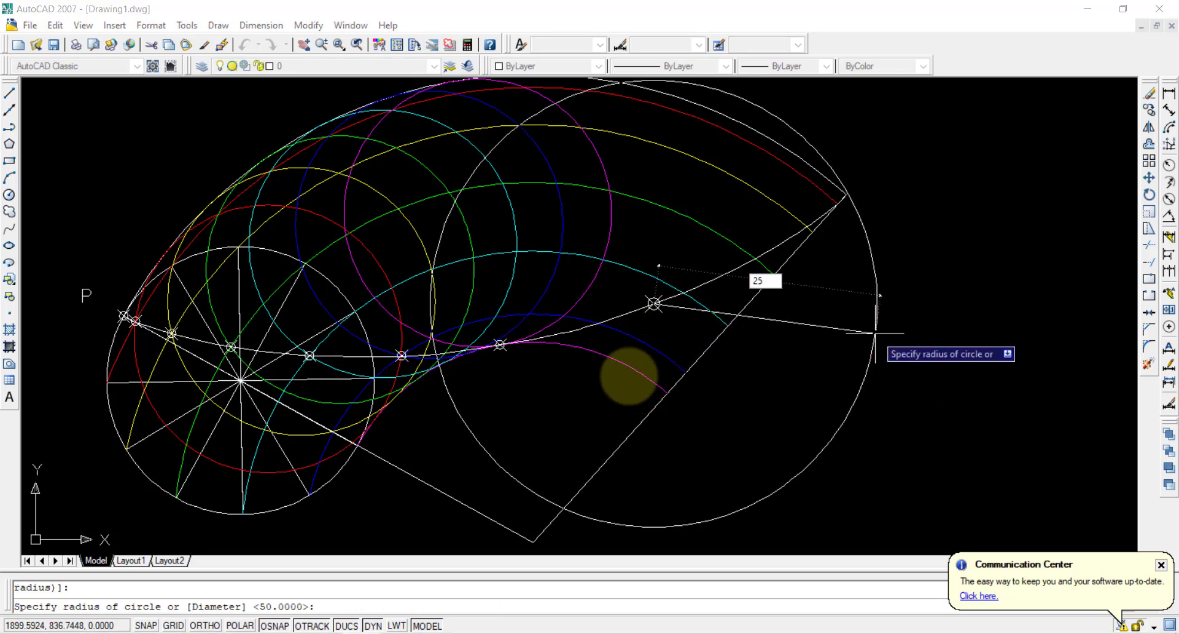
type("25")
key("Return")
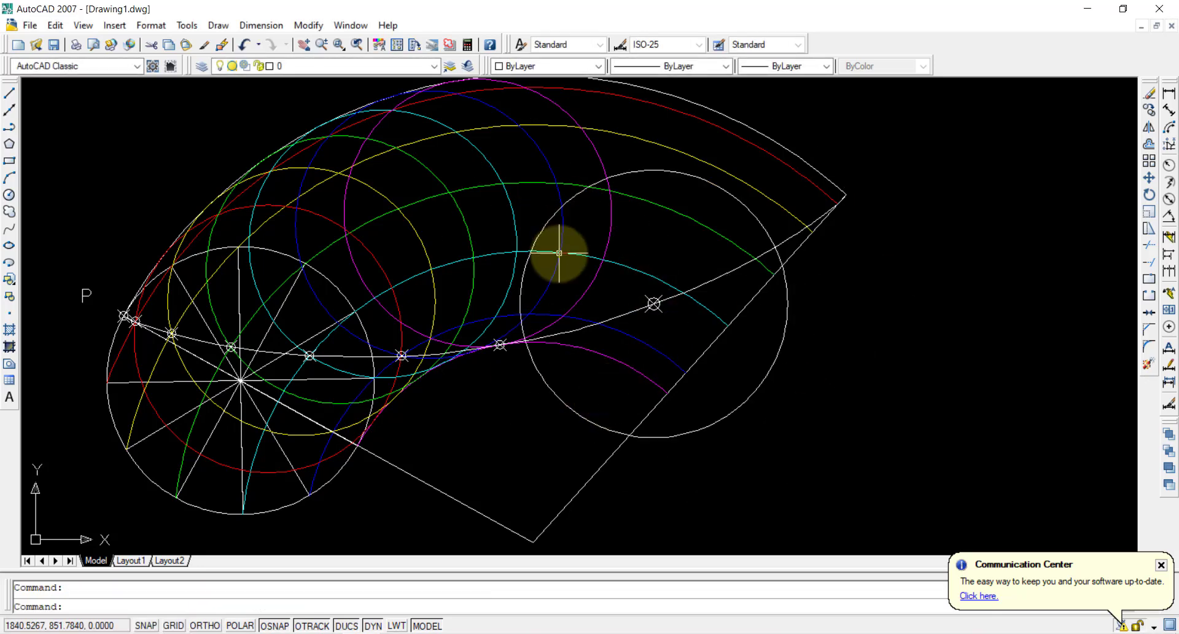
left_click(632, 174)
left_click(624, 168)
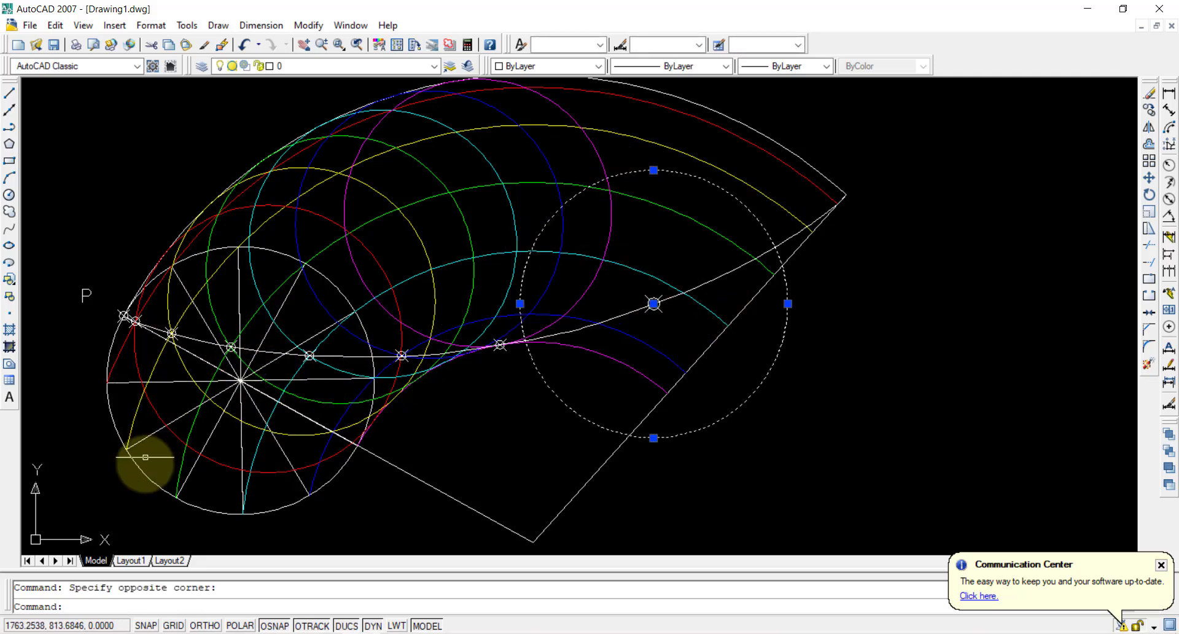
- Draw a circle centred on the directing circle's centre and passing through the centre of the divided rolling circle
left_click(9, 195)
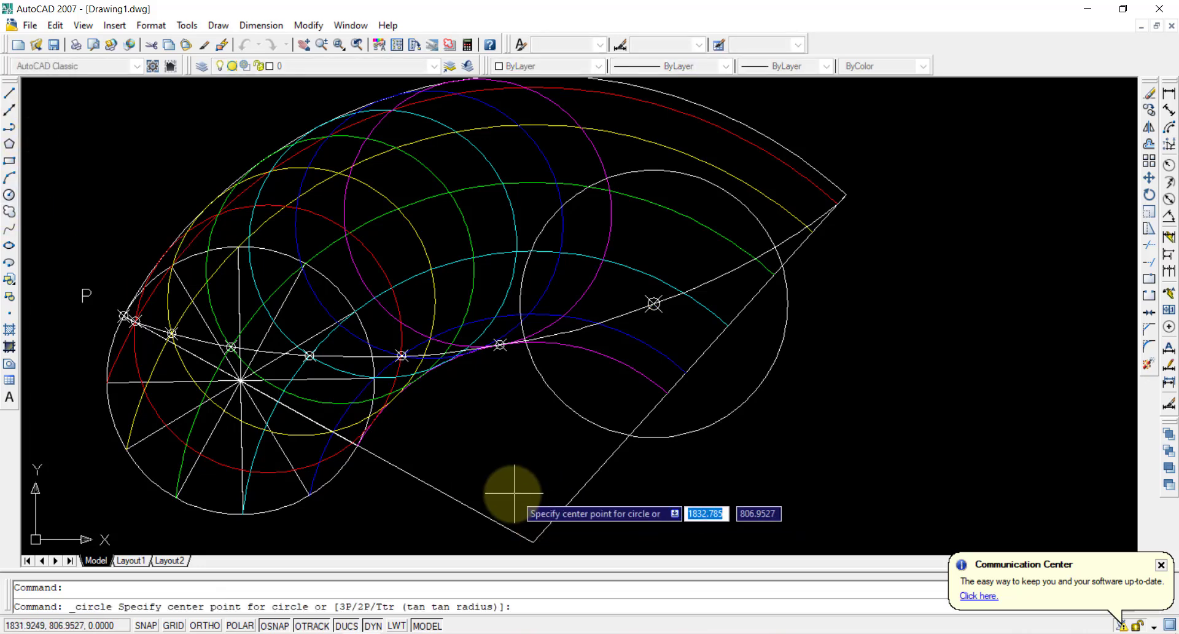
left_click(533, 542)
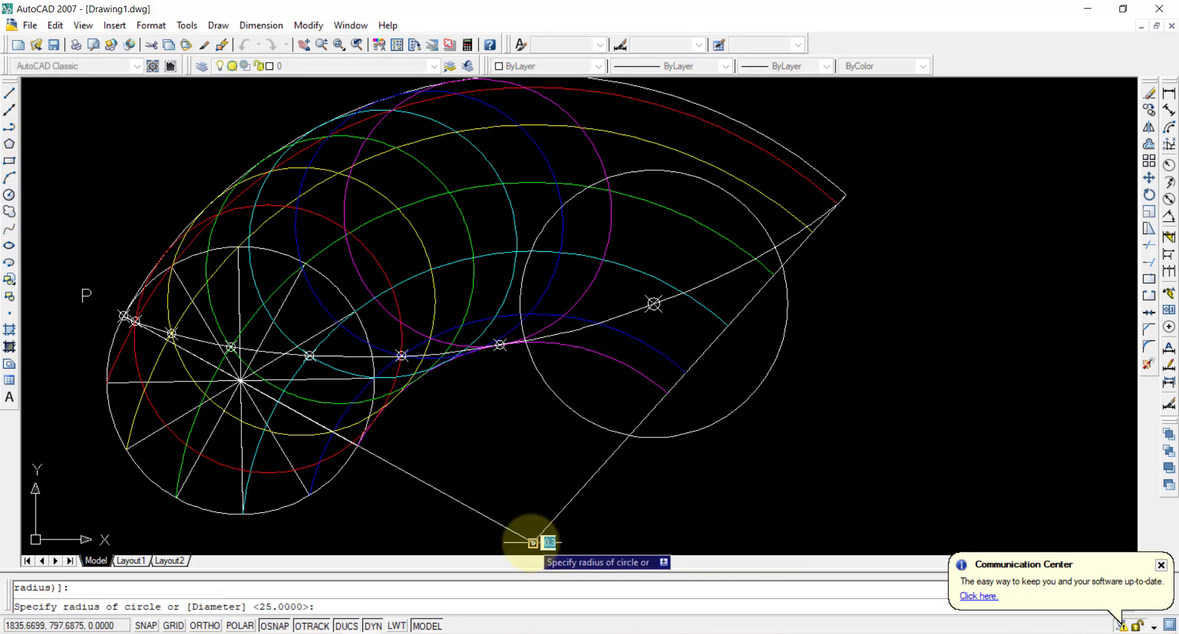
left_click(240, 381)
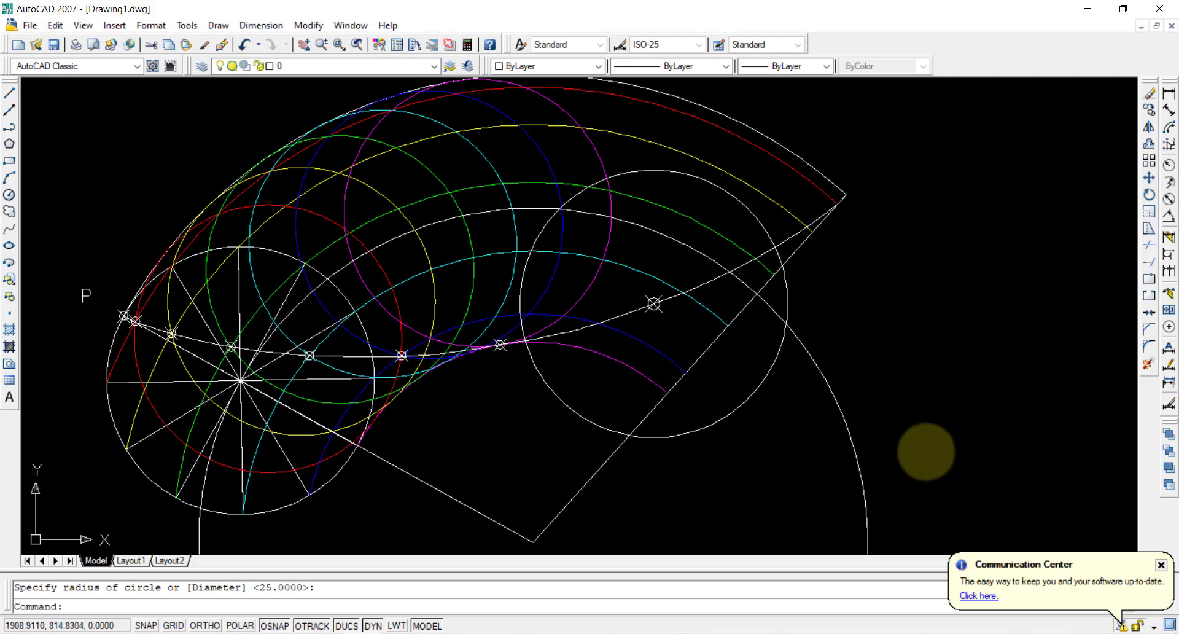
left_click(850, 420)
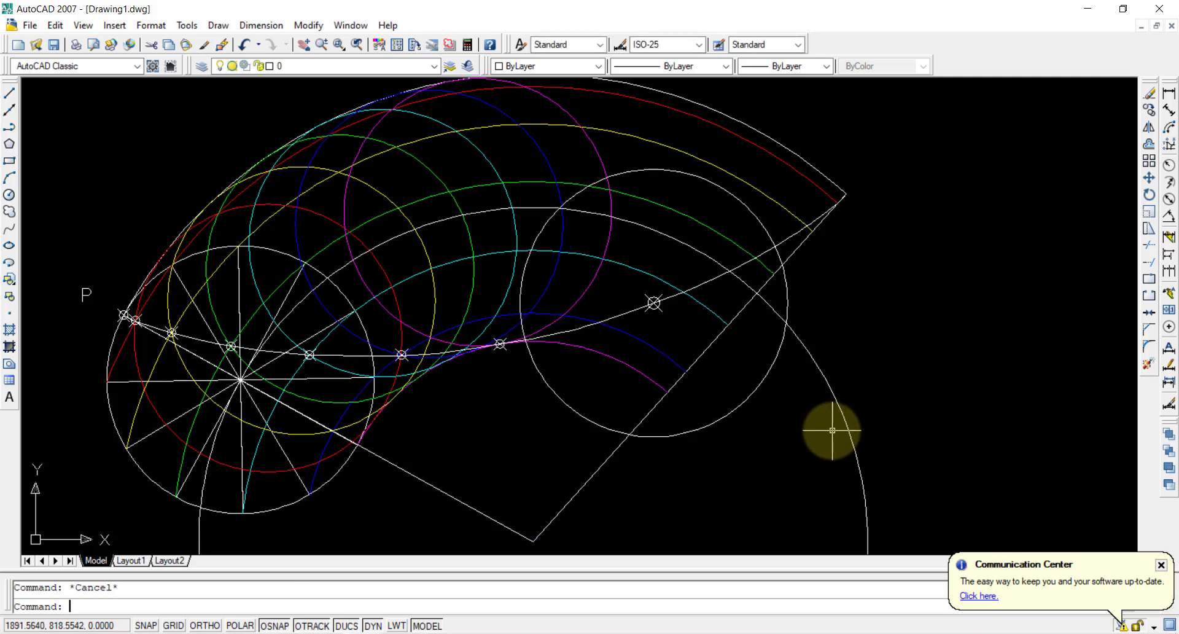
- Trim away the part of the large centre-path circle lying outside the radius 25 circle and the divided rolling circle
left_click(1150, 246)
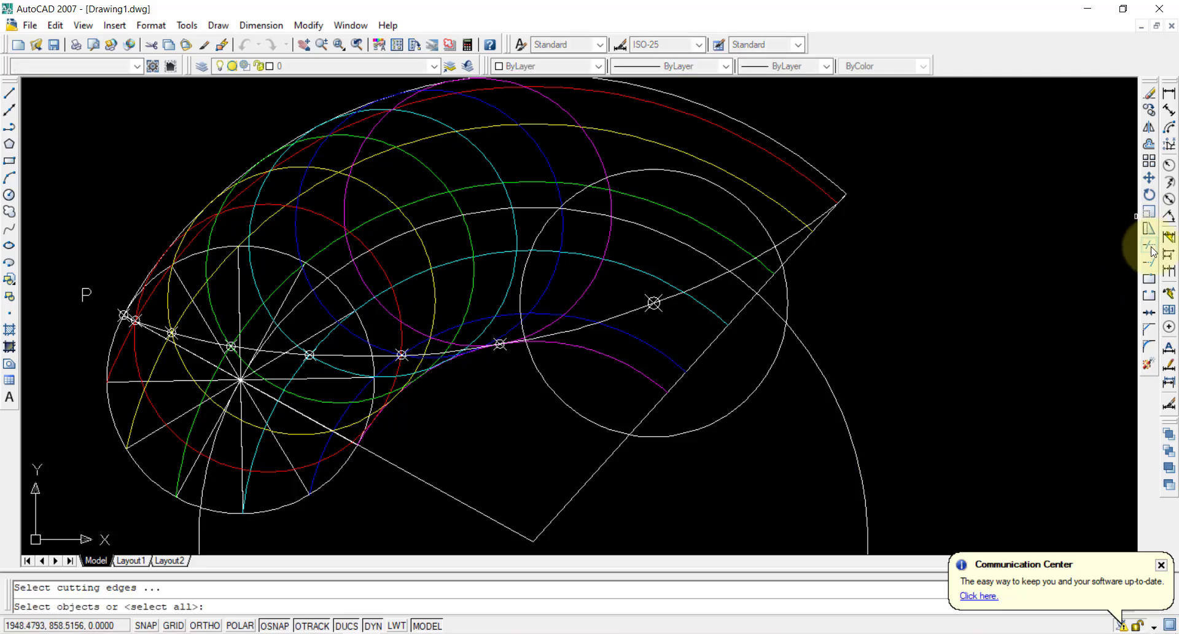
left_click(903, 482)
left_click(58, 255)
key("Return")
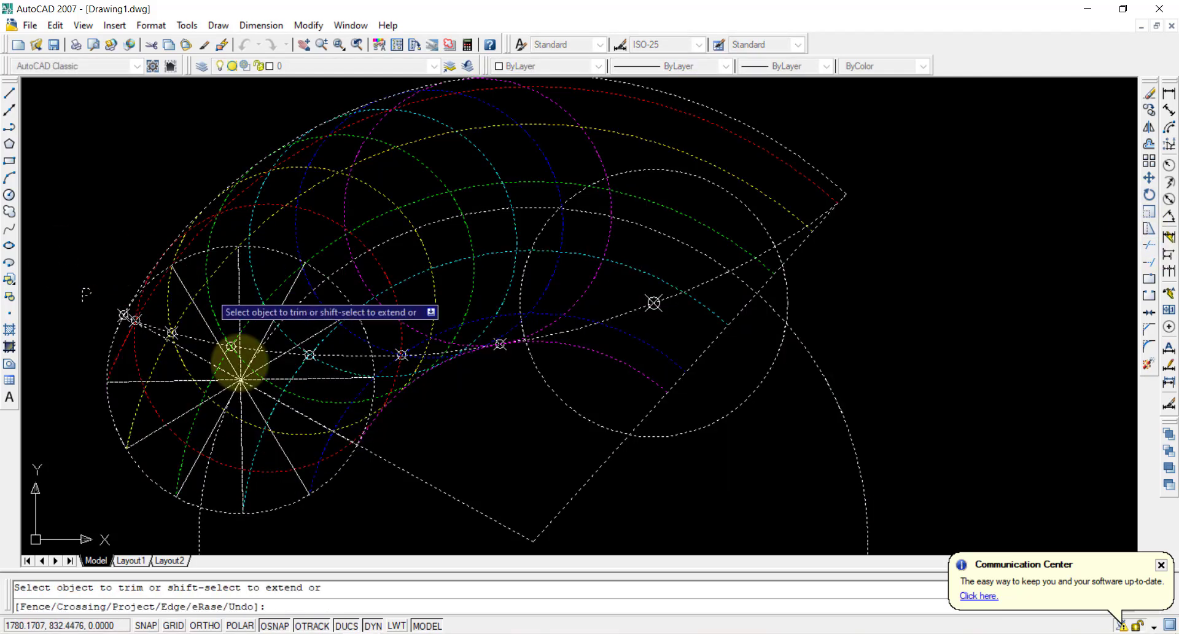
left_click(944, 466)
left_click(815, 476)
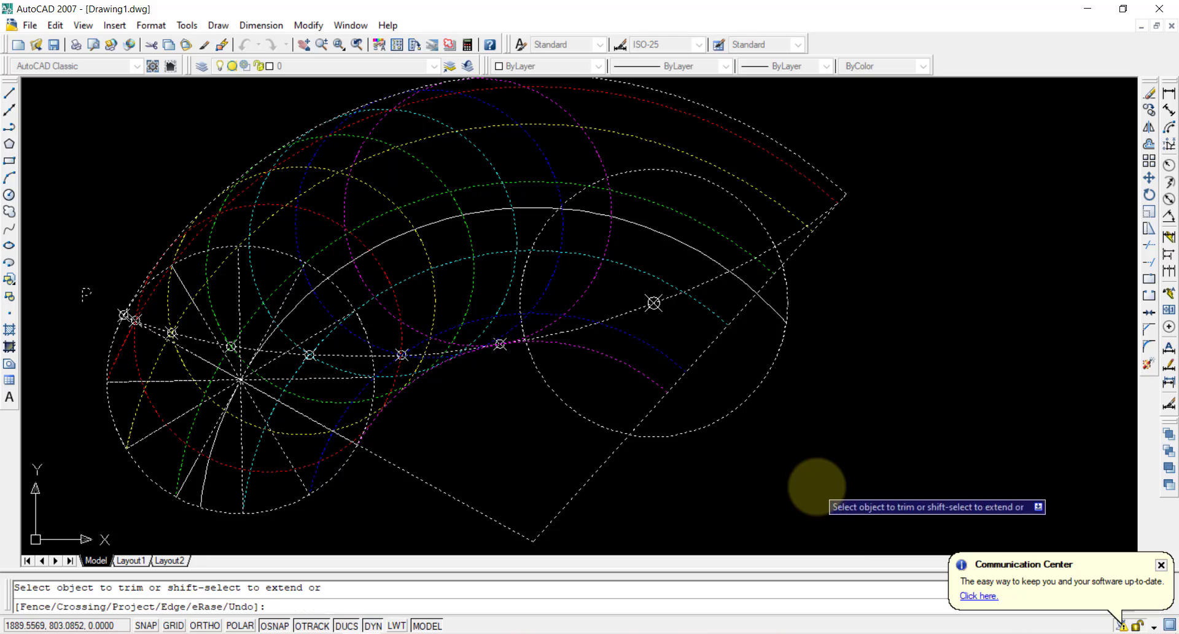
key("Escape")
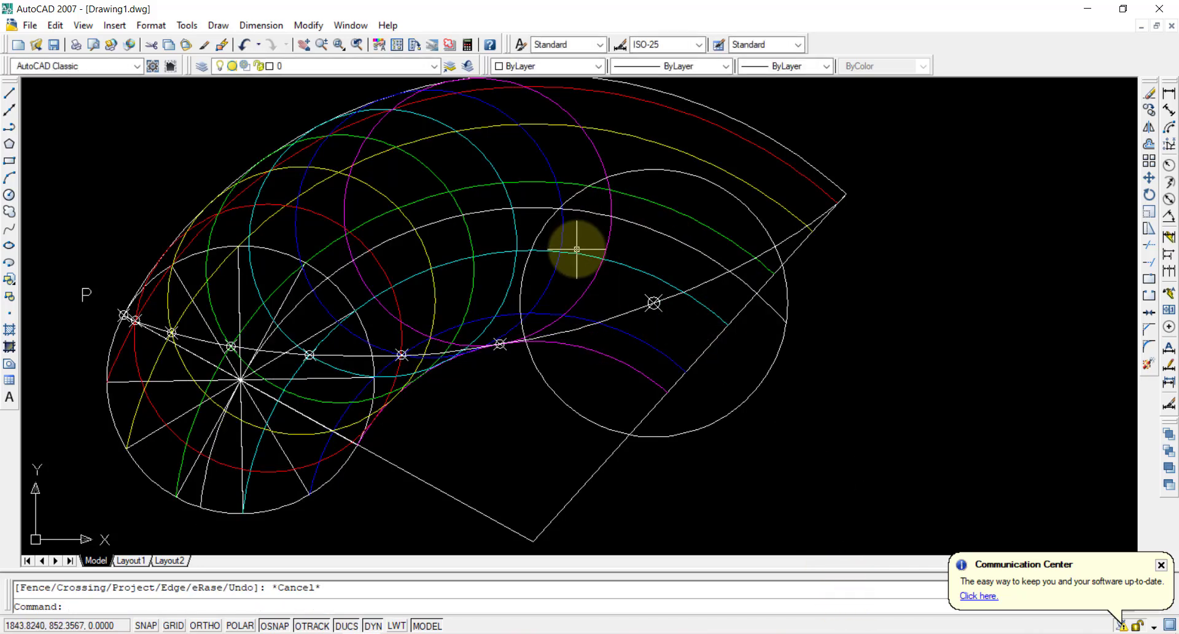
- Place a point where the radius 25 circle crosses the trimmed centre-path arc
left_click(645, 172)
left_click(580, 207)
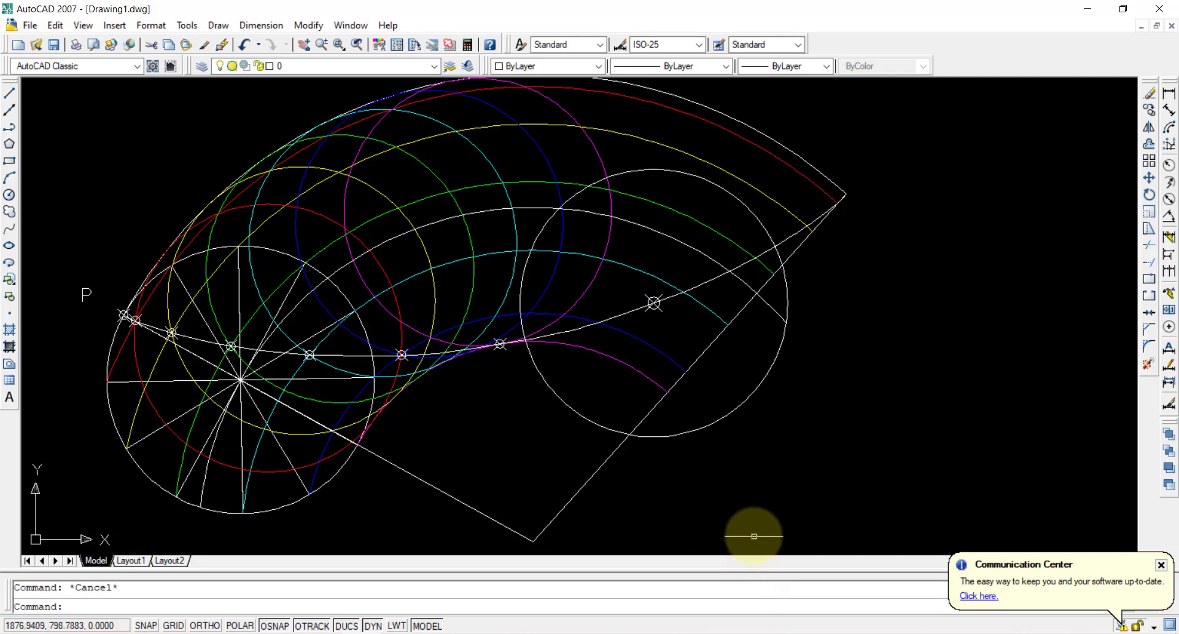
type("o")
key("Return")
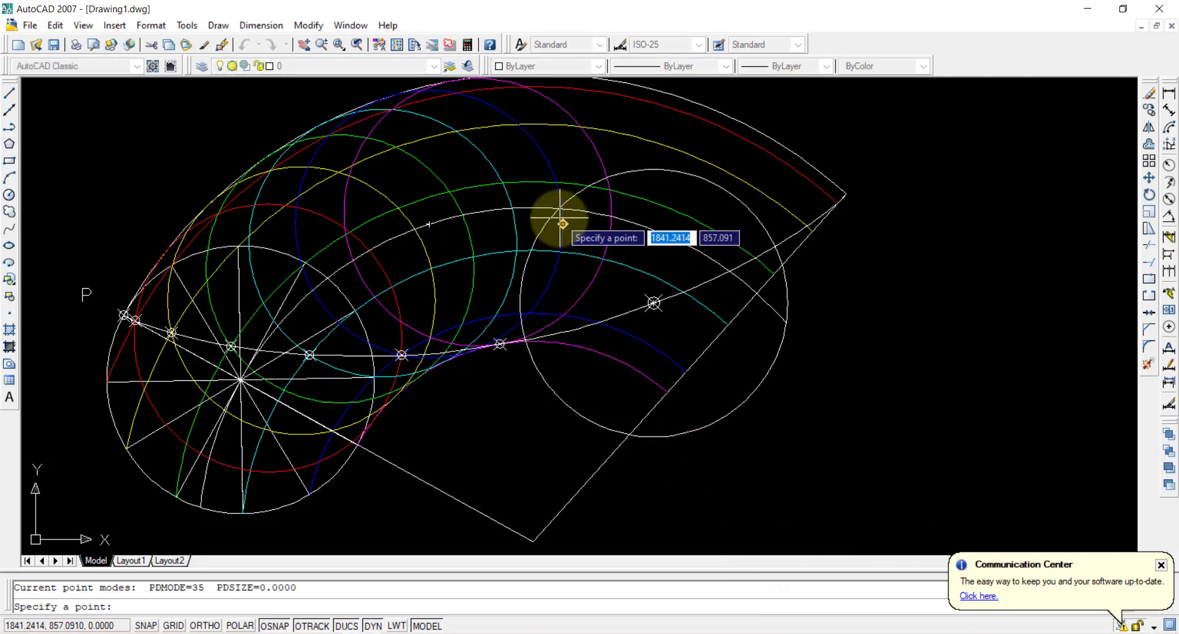
left_click(559, 209)
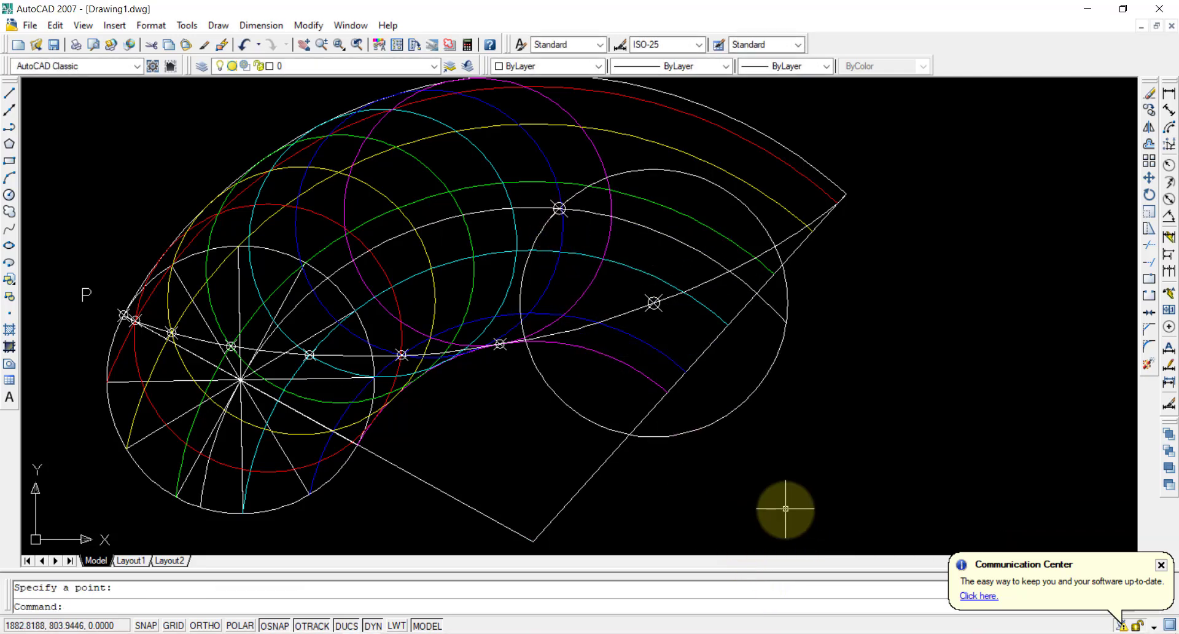
- Erase the radius 25 circle, keeping the two marked points, and clear the selection
left_click(735, 411)
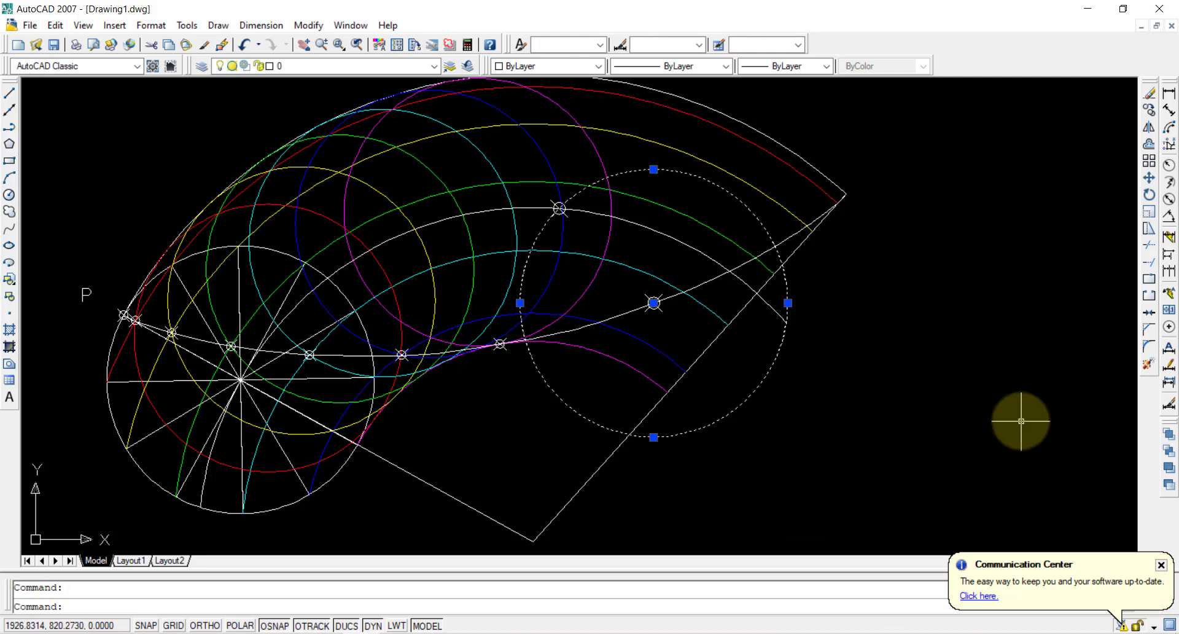
key("Delete")
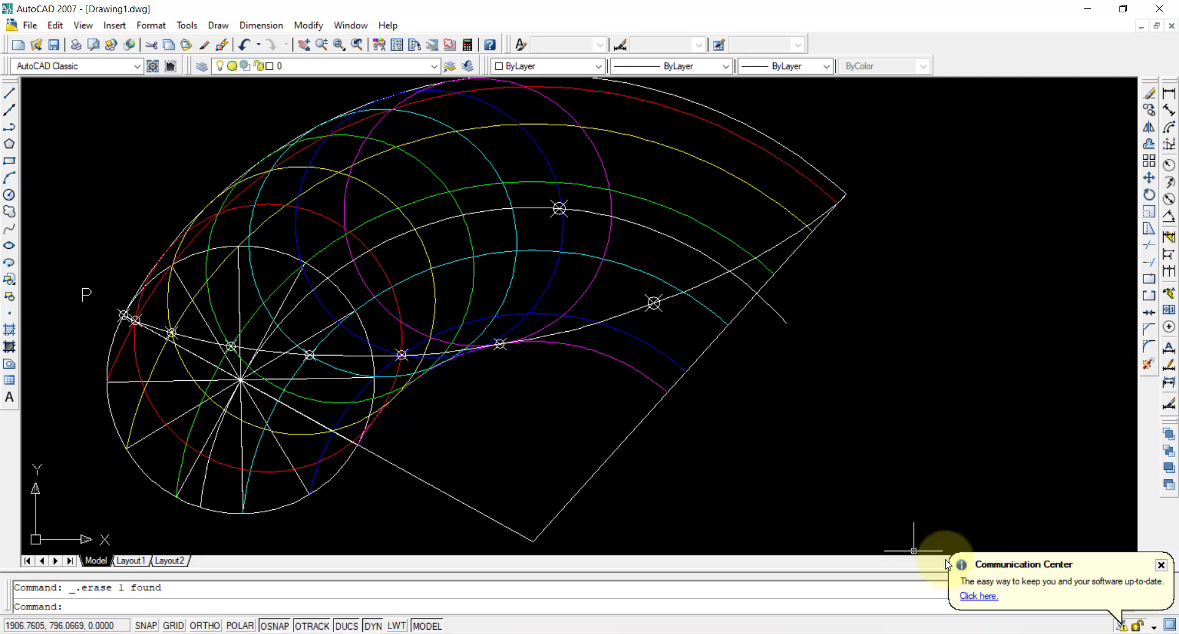
left_click(655, 303)
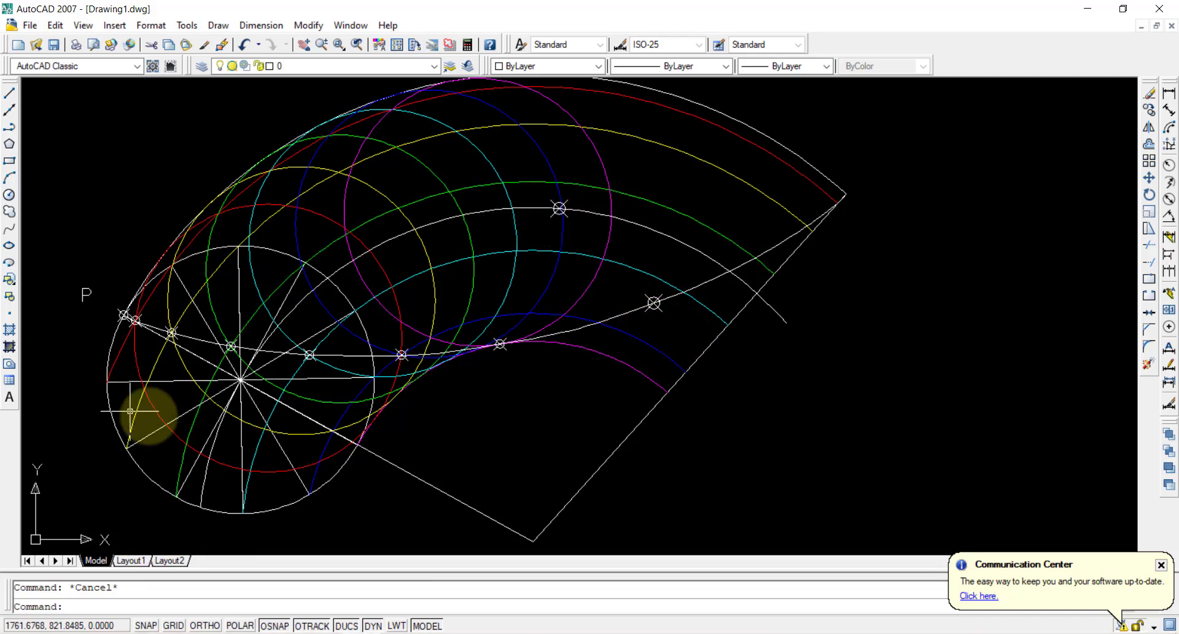
left_click(298, 372)
key("Escape")
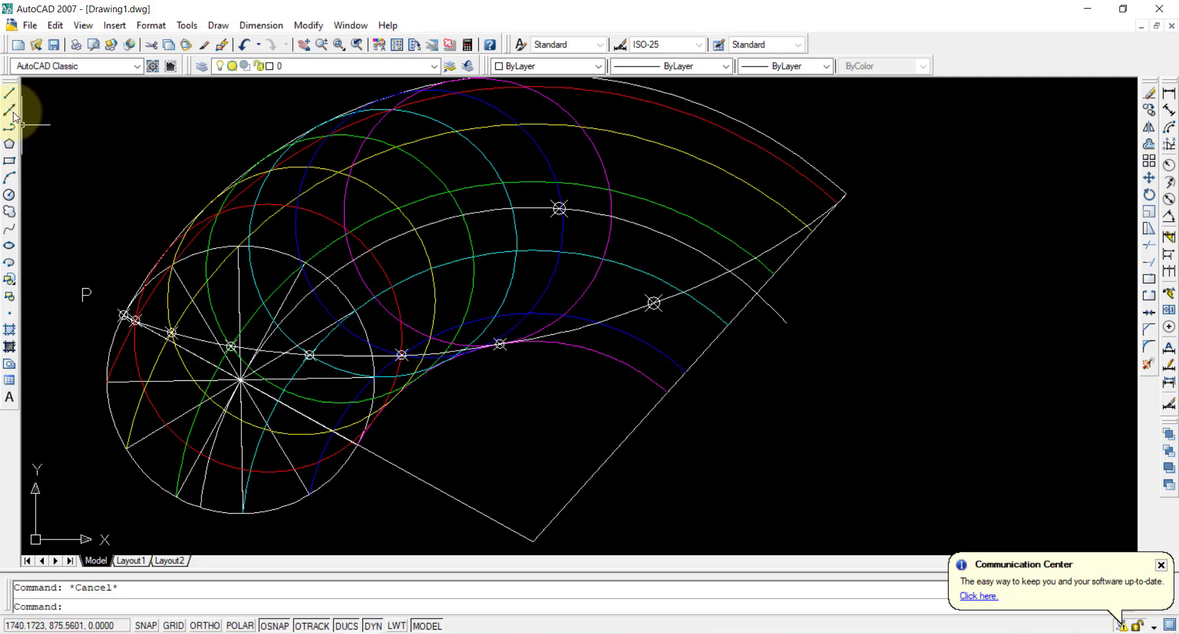
- Draw a line from the marked point on the centre-path arc to the directing circle's centre
left_click(8, 94)
left_click(559, 209)
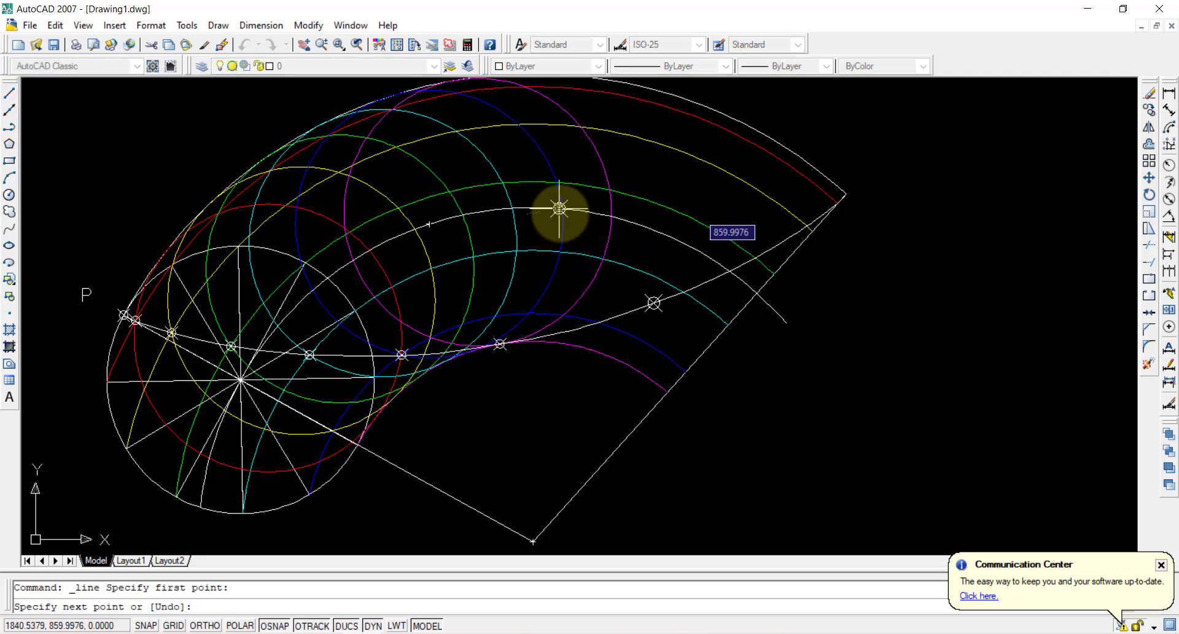
left_click(533, 541)
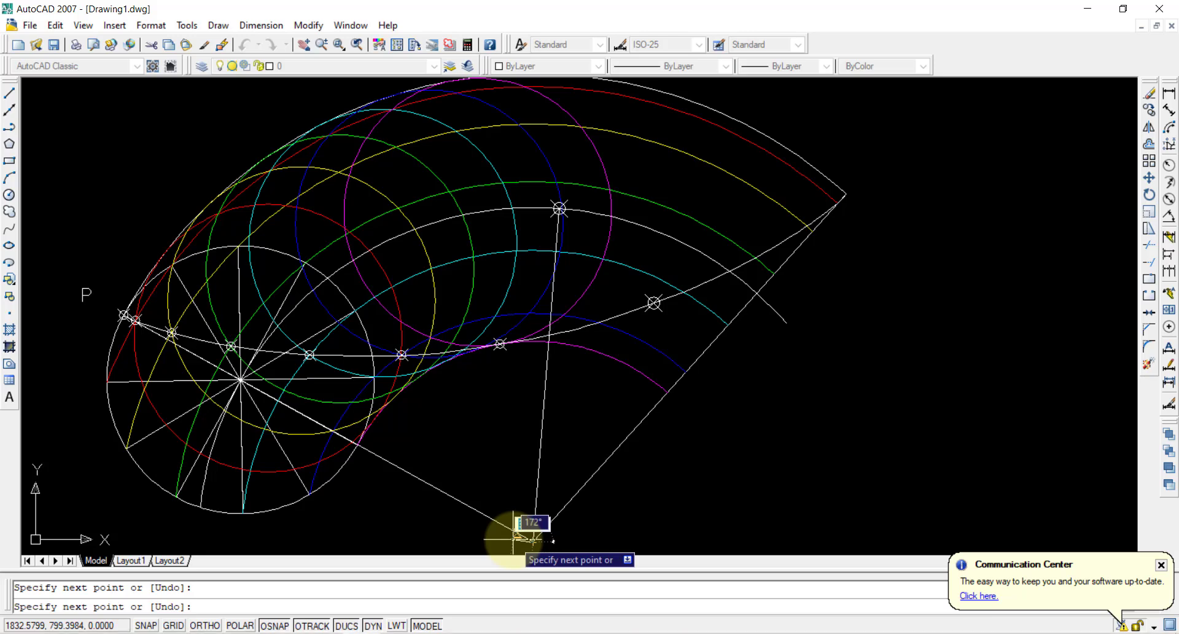
- Extend the line through the marked point on the centre-path arc outward to the directing circle arc
key("Return")
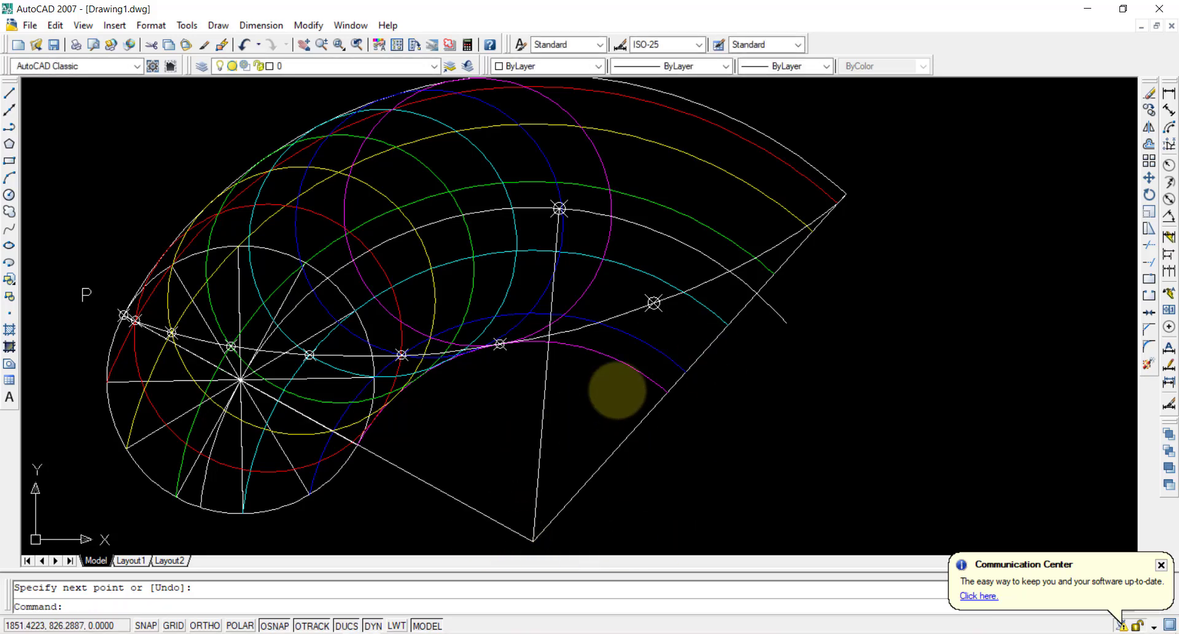
middle_click_drag(617, 390, 599, 424)
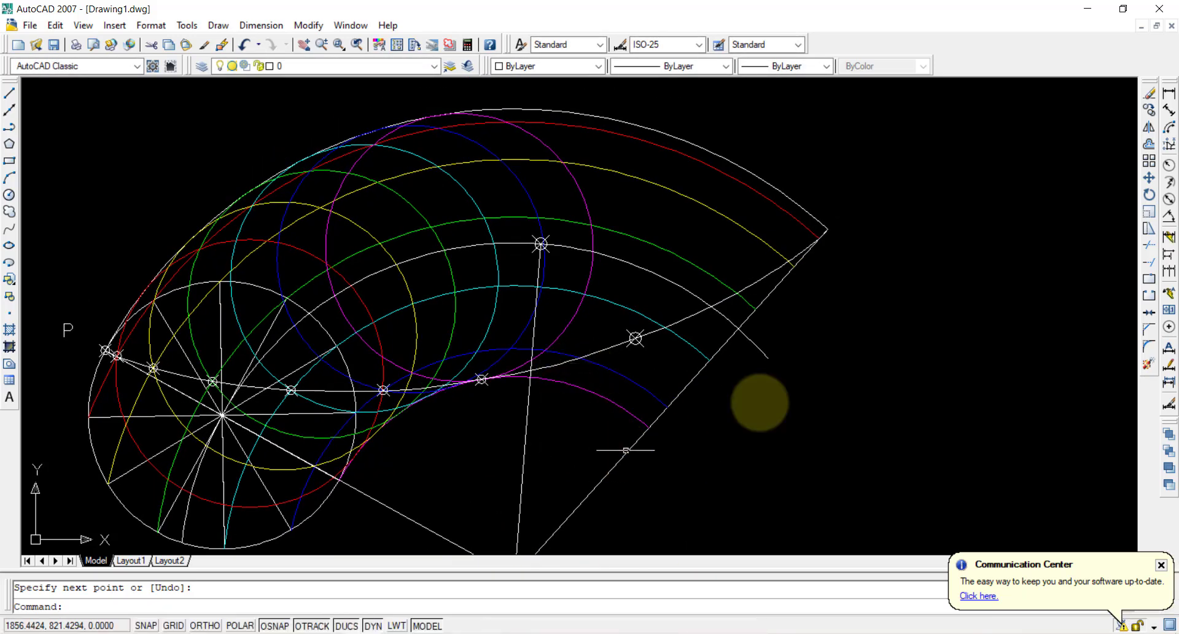
left_click(634, 125)
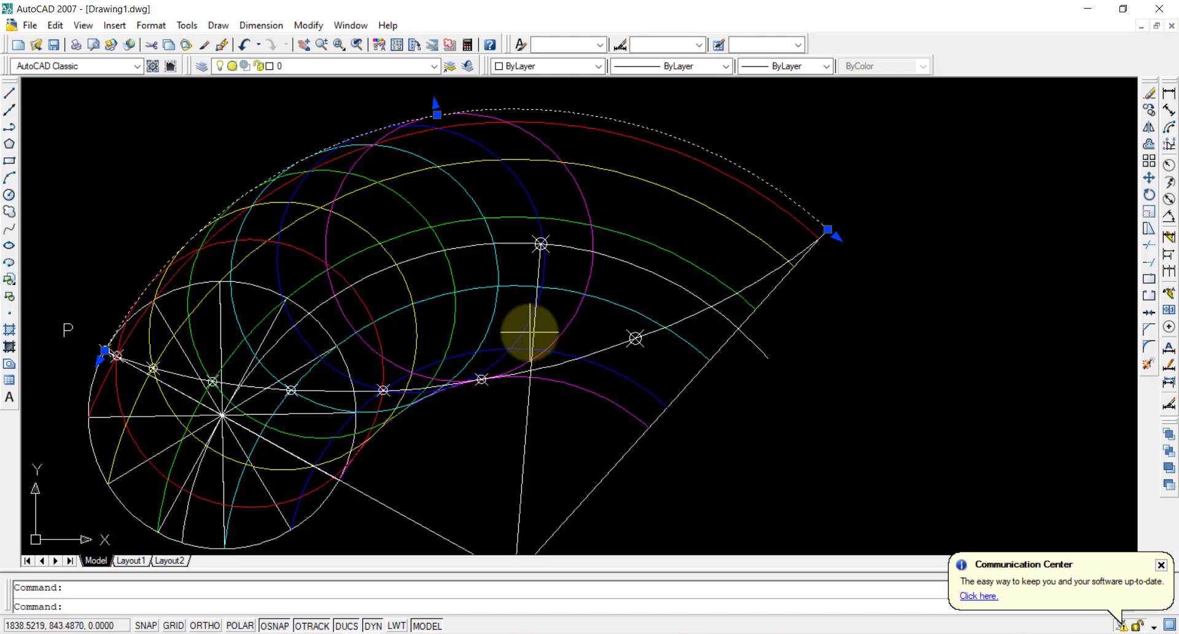
key("Escape")
left_click(1150, 268)
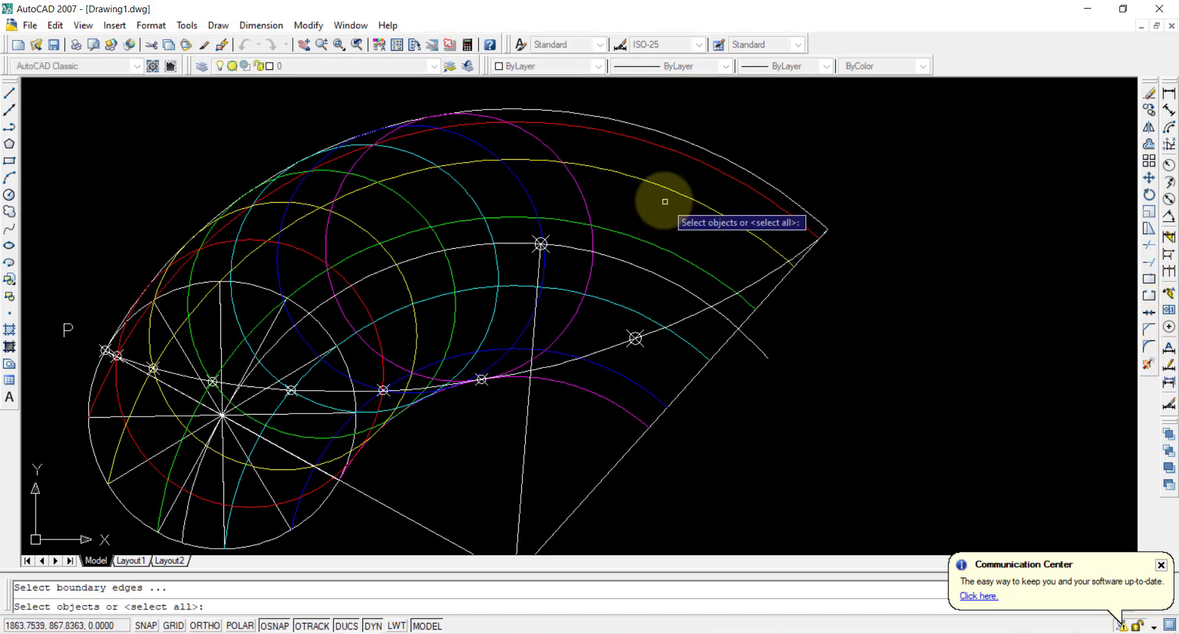
left_click(613, 116)
key("Return")
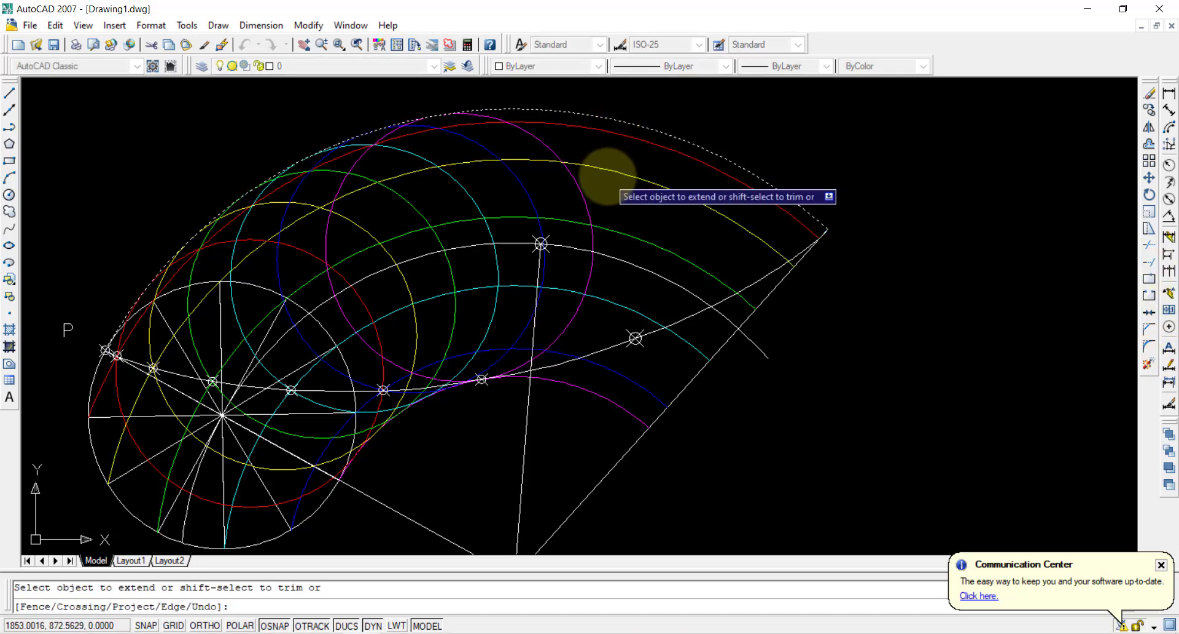
left_click(531, 345)
left_click(516, 381)
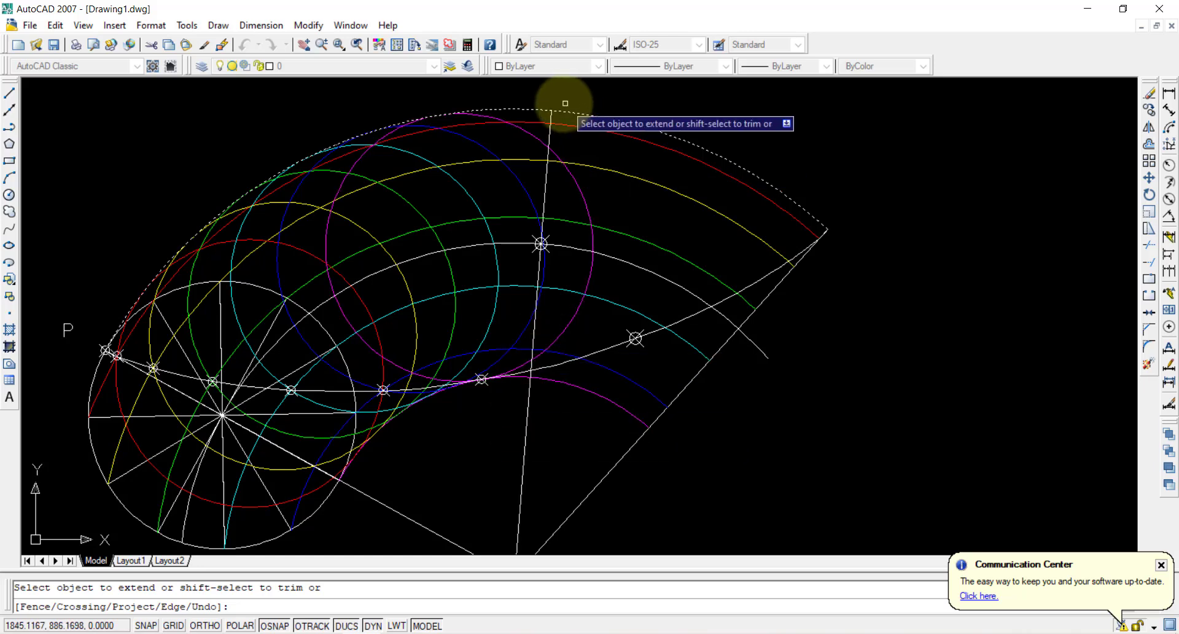
key("Escape")
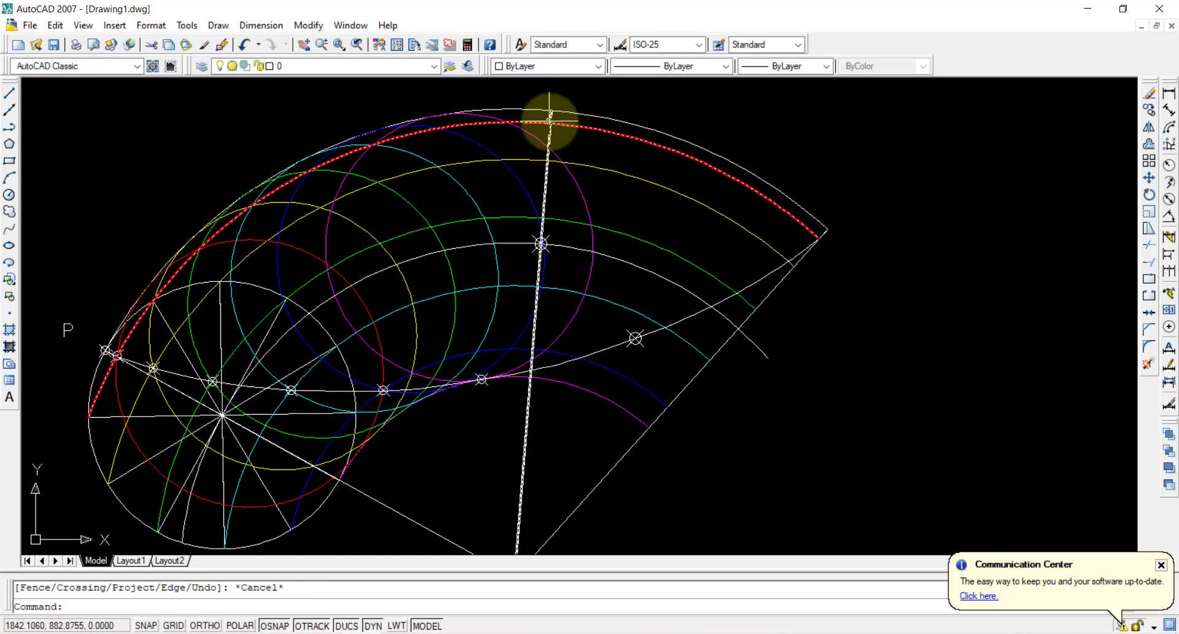
- Draw the normal from the extended line's intersection with the directing circle arc to the marked point on the hypocycloid
left_click(9, 93)
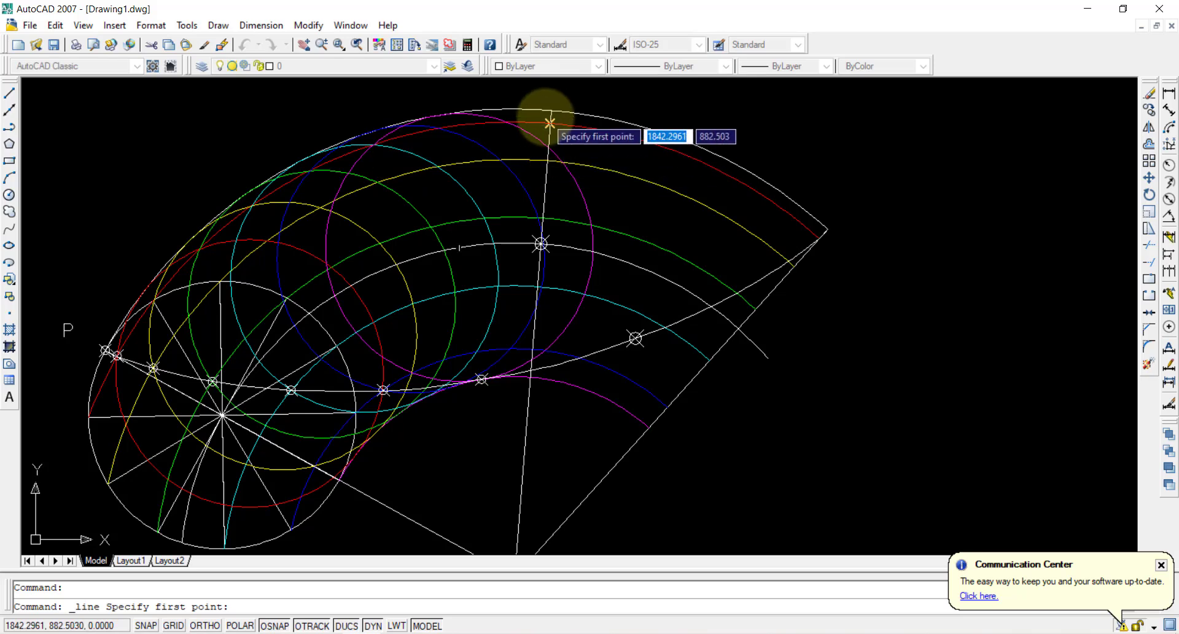
left_click(551, 112)
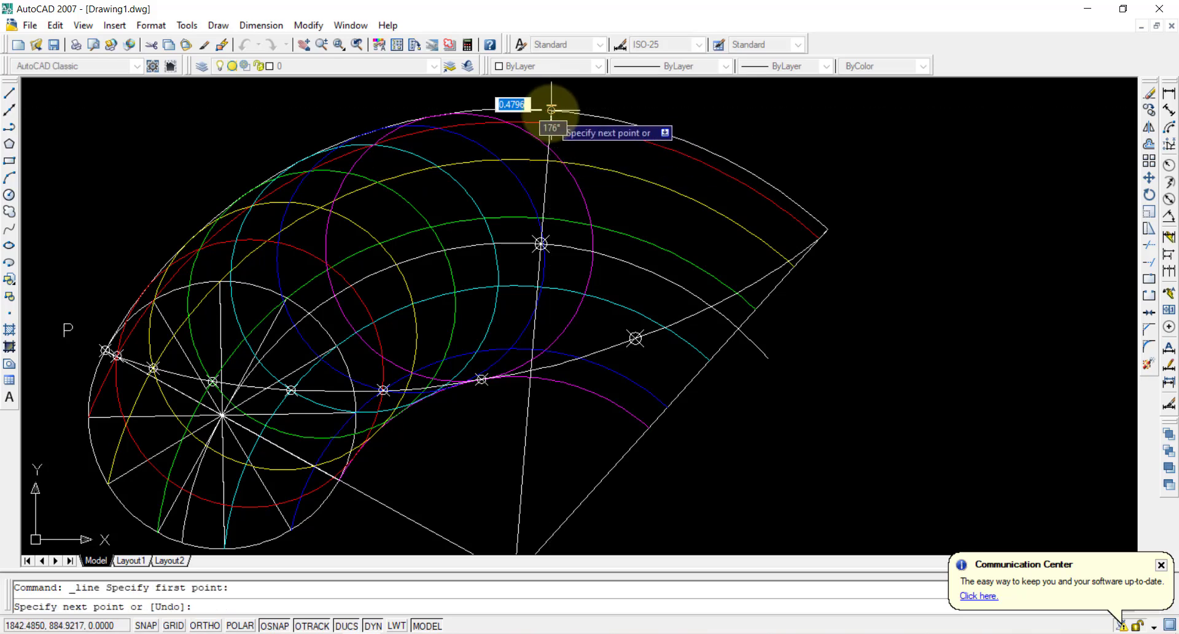
left_click(636, 337)
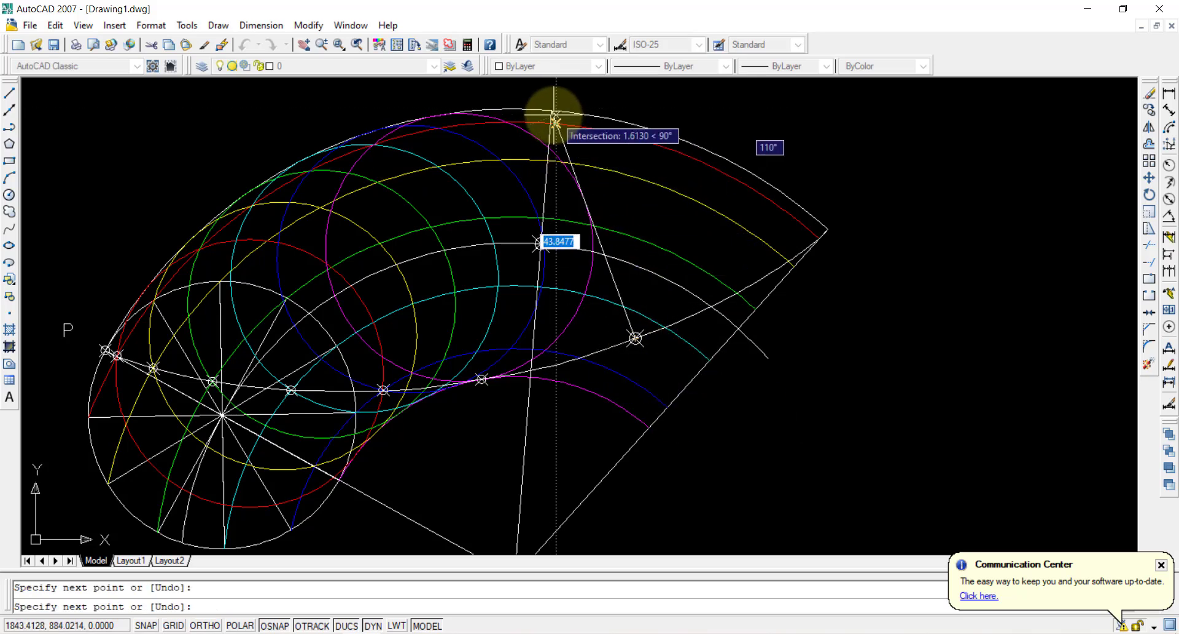
key("Escape")
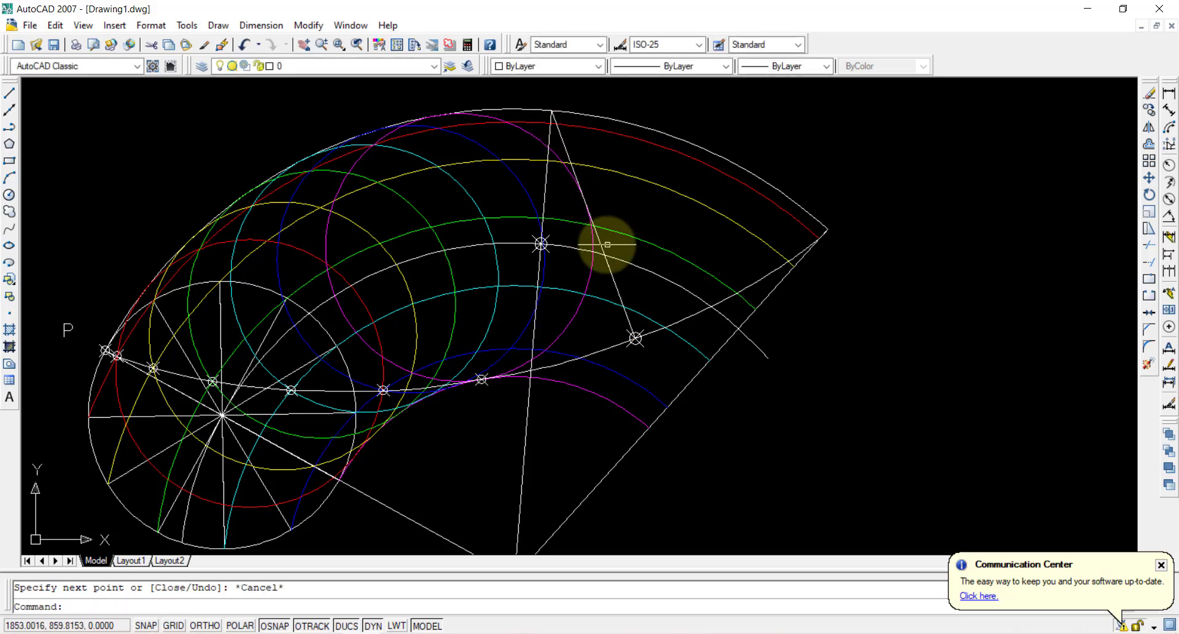
- Rotate a copy of the normal by 90 degrees about the marked point on the hypocycloid
left_click(1149, 195)
left_click(635, 337)
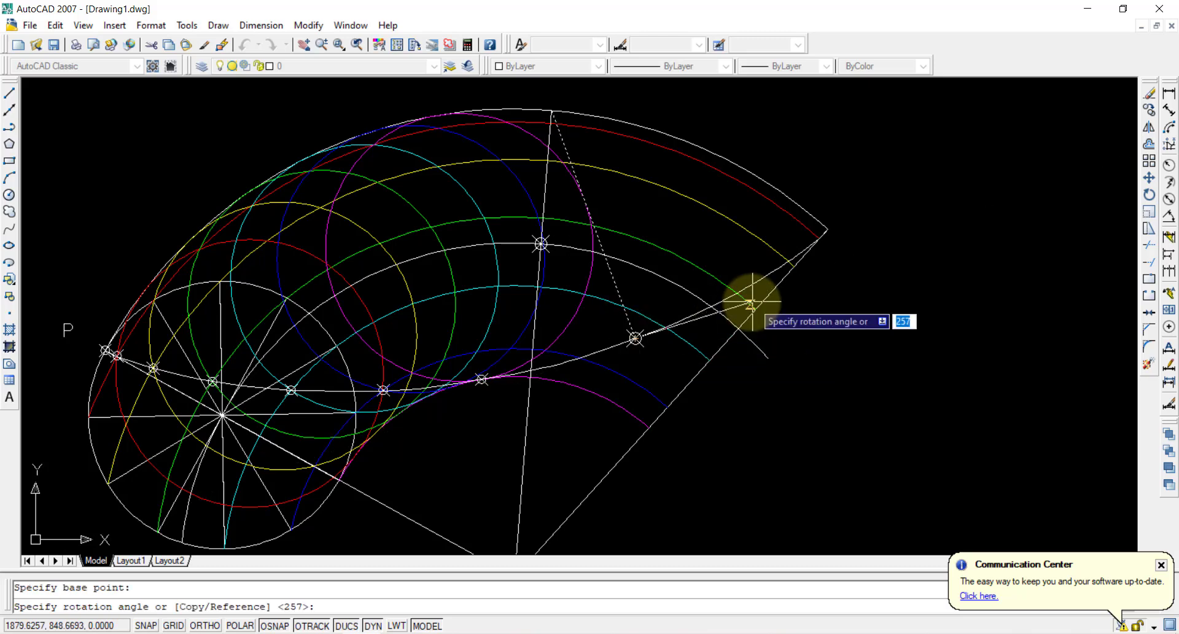
left_click(750, 303)
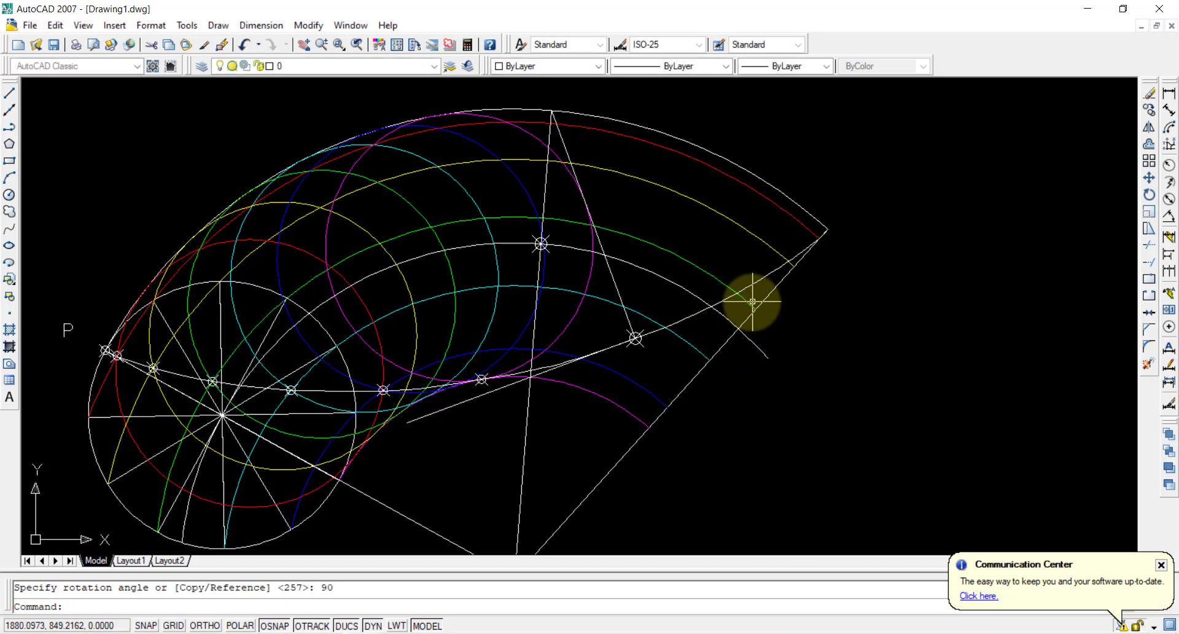
- Move the rotated line by its midpoint onto the marked point on the hypocycloid to form the tangent
left_click(472, 402)
left_click(521, 381)
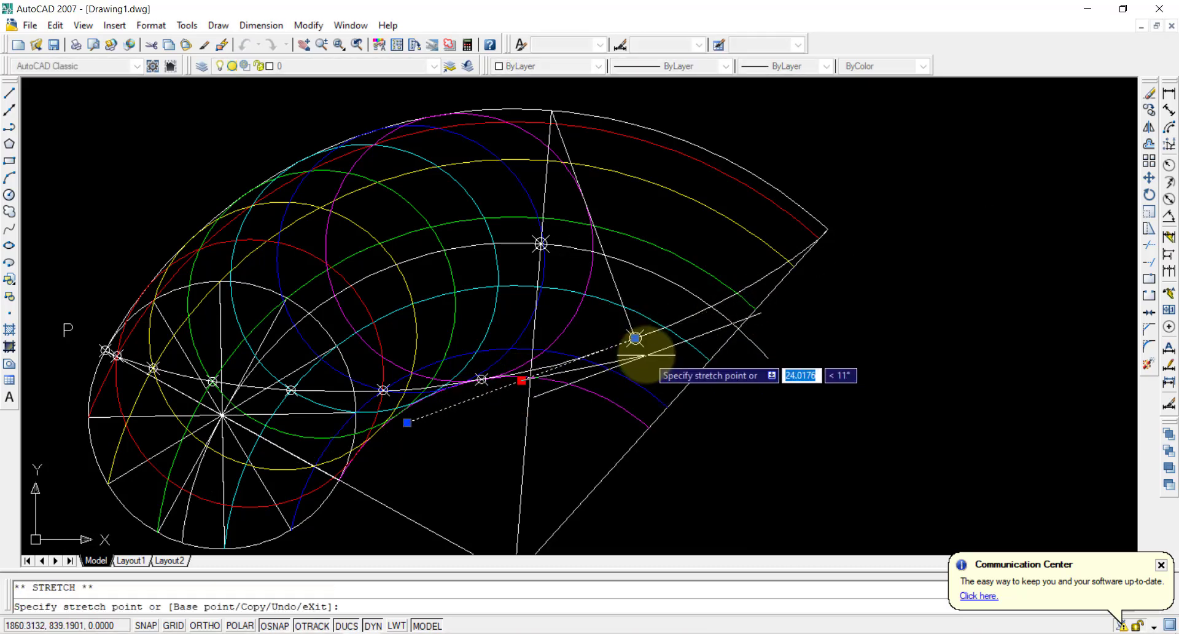
left_click(636, 337)
- Set the lineweight of the tangent and normal to 0.70 mm and turn on lineweight display
left_click(614, 278)
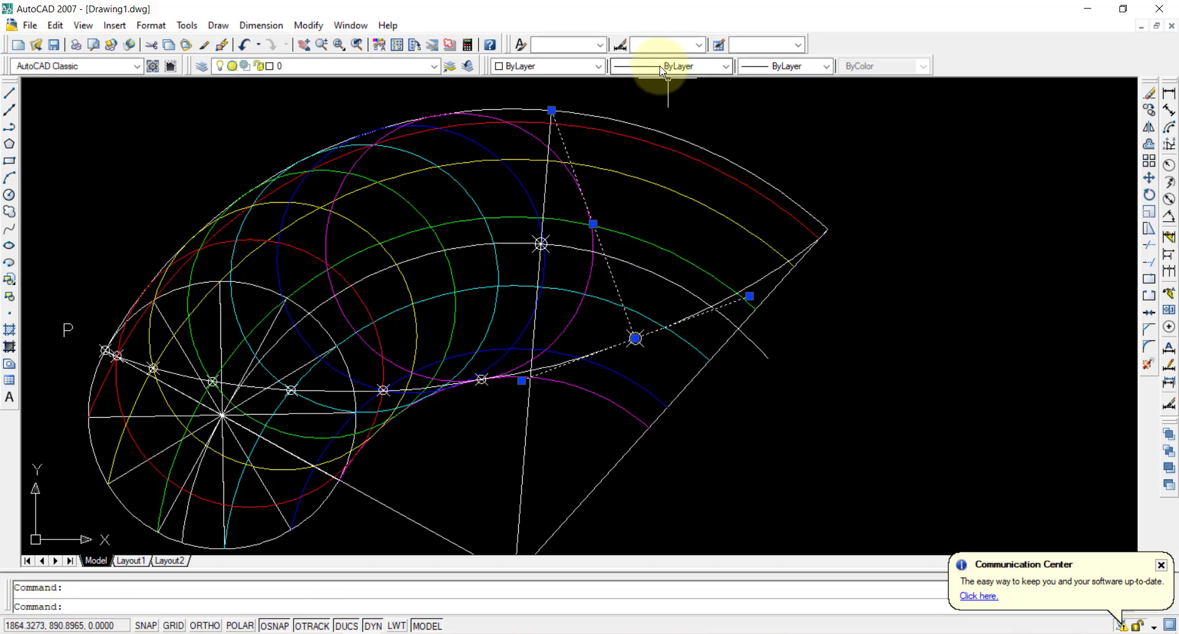
left_click(769, 68)
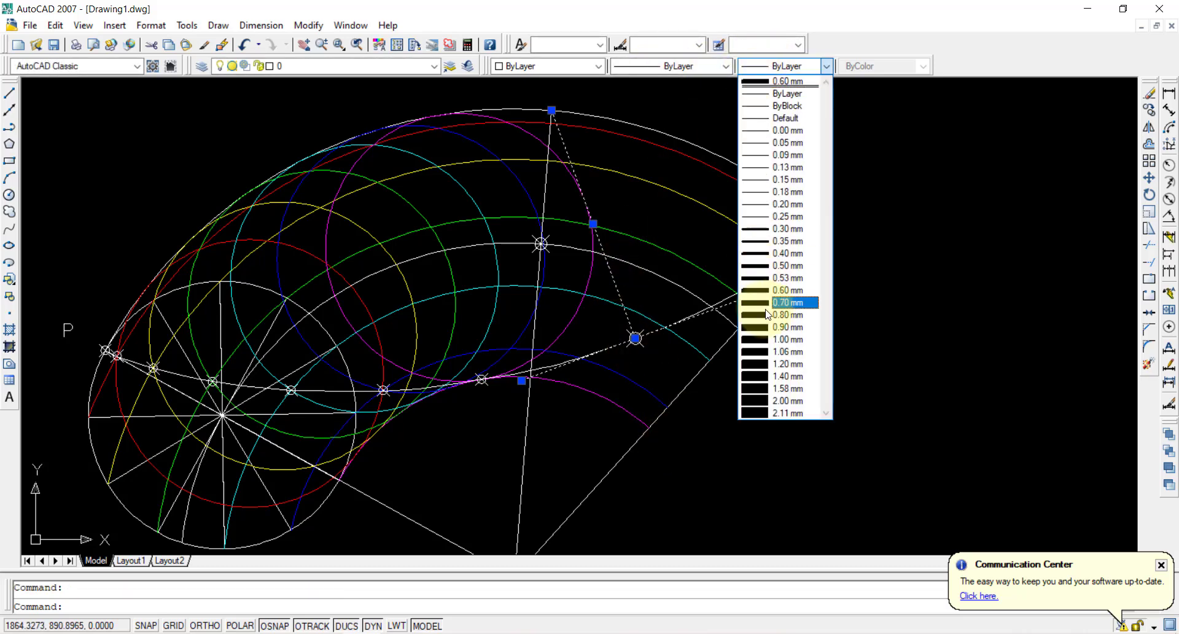
left_click(779, 297)
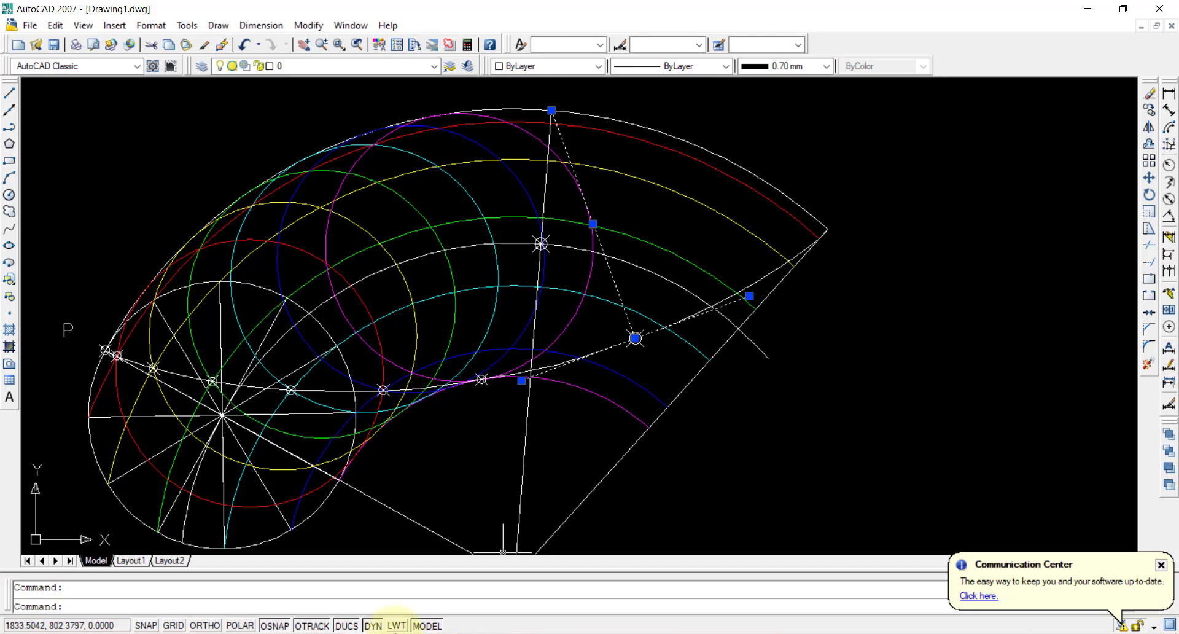
left_click(392, 626)
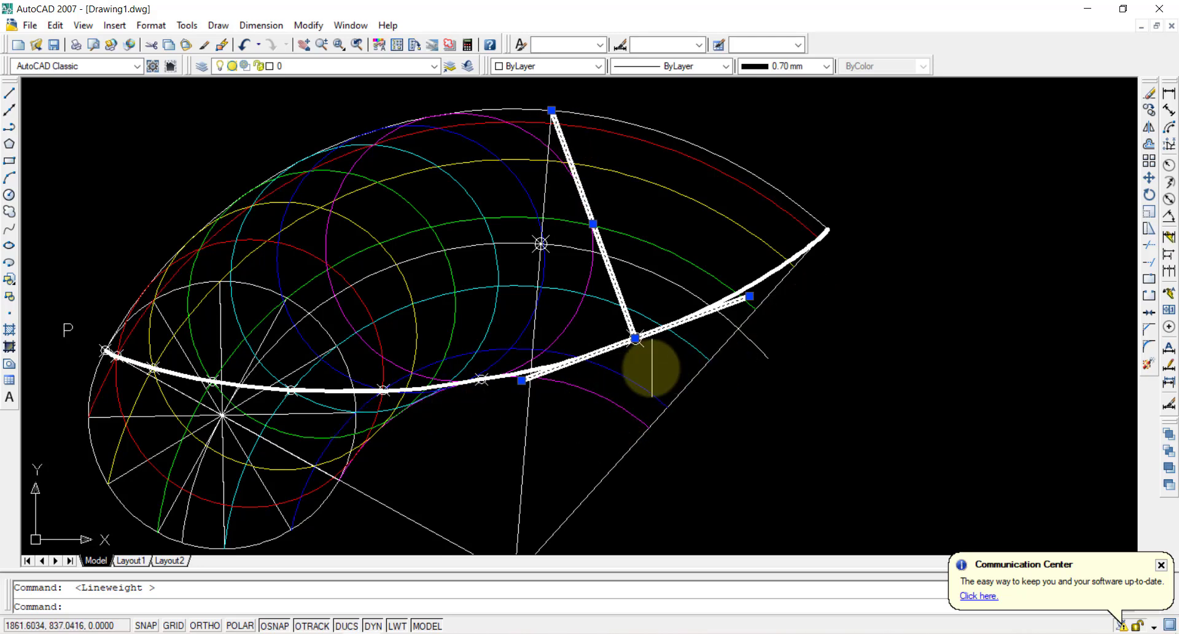
- Add a diameter dimension to the divided rolling circle, placing its text outside the circle near point P
scroll(753, 418, "down", 2)
scroll(766, 375, "up", 1)
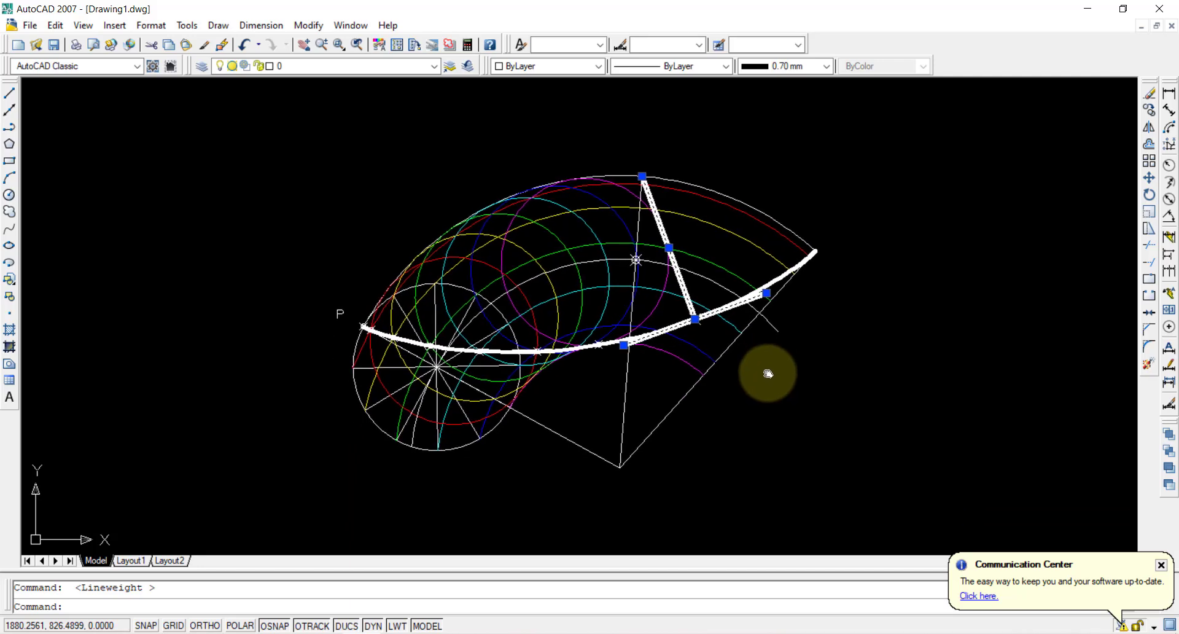
left_click(1168, 201)
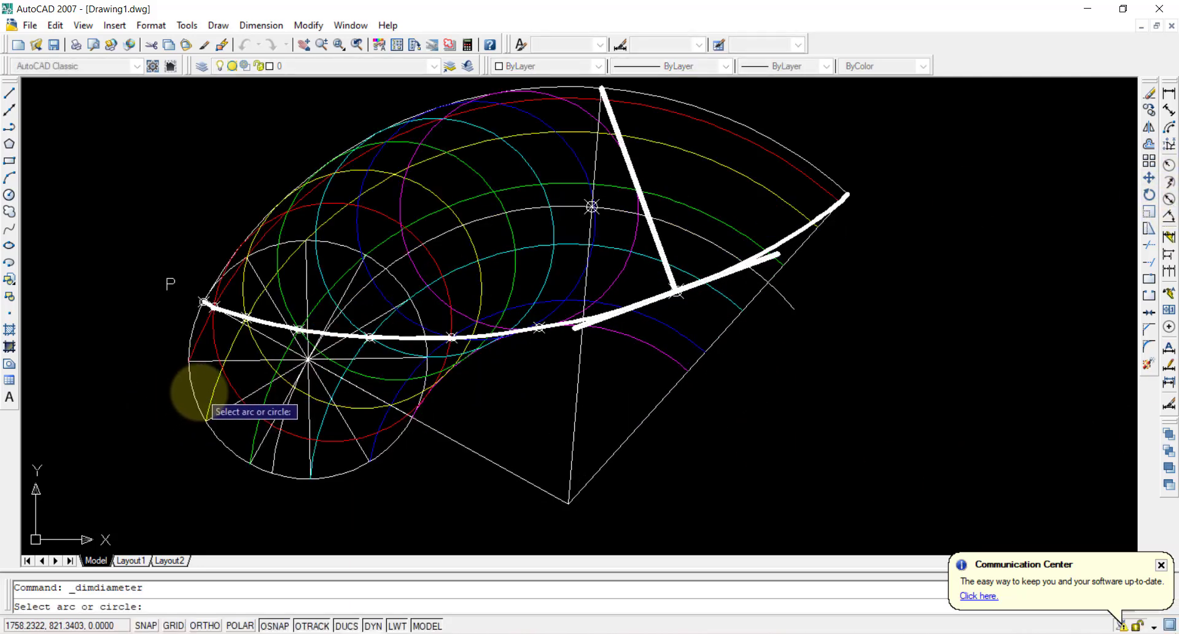
left_click(196, 393)
left_click(135, 376)
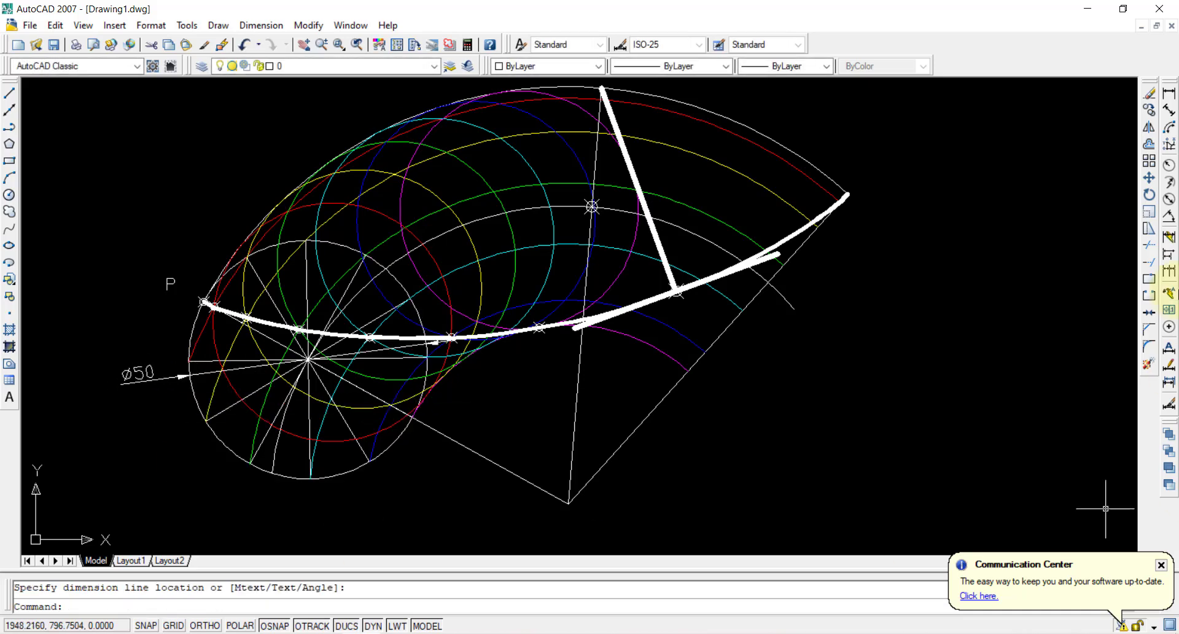
- Add a diameter dimension to the directing circle arc, placing its text outside the arc
left_click(1169, 201)
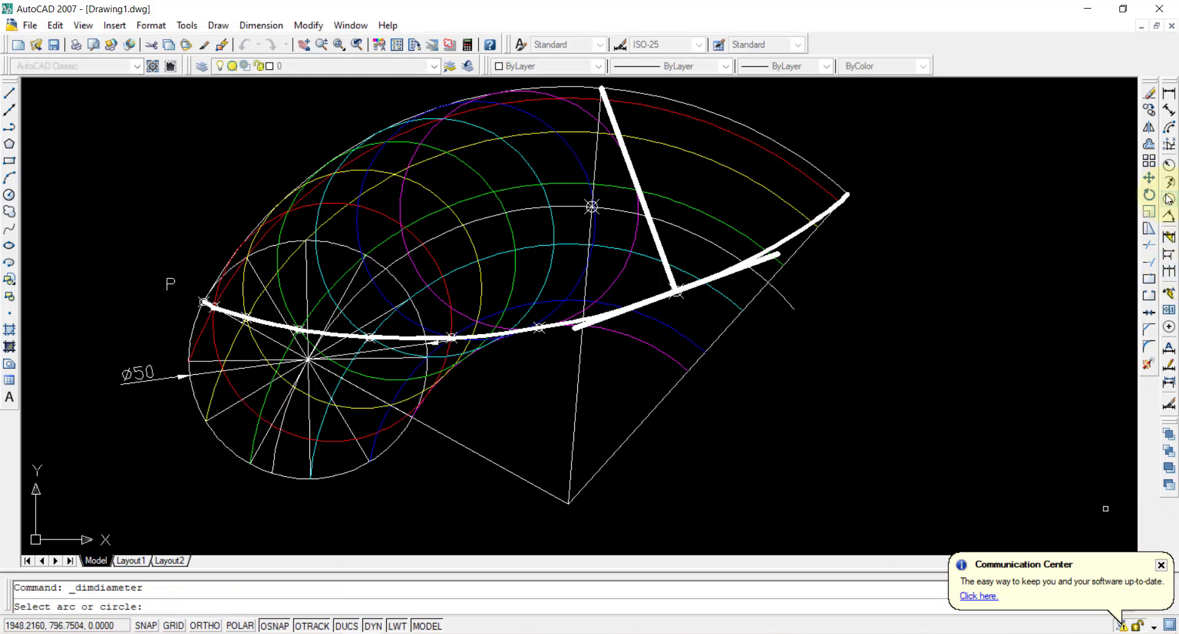
left_click(745, 119)
left_click(927, 122)
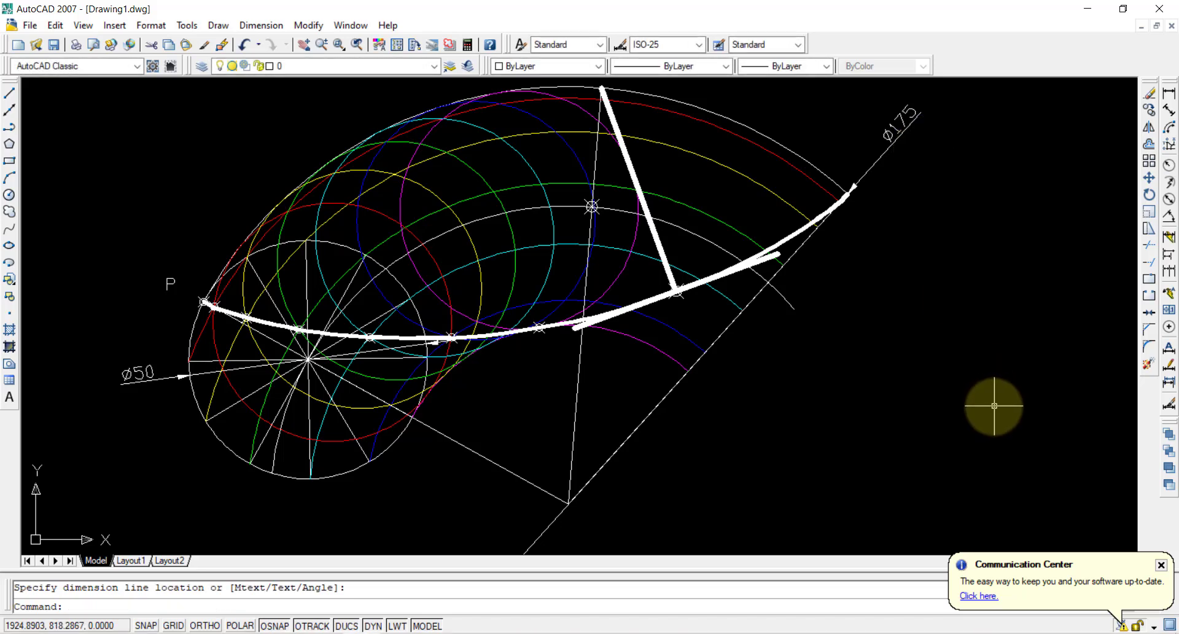
- Add an aligned dimension from the marked point on the hypocycloid to the directing circle's centre
left_click(1171, 108)
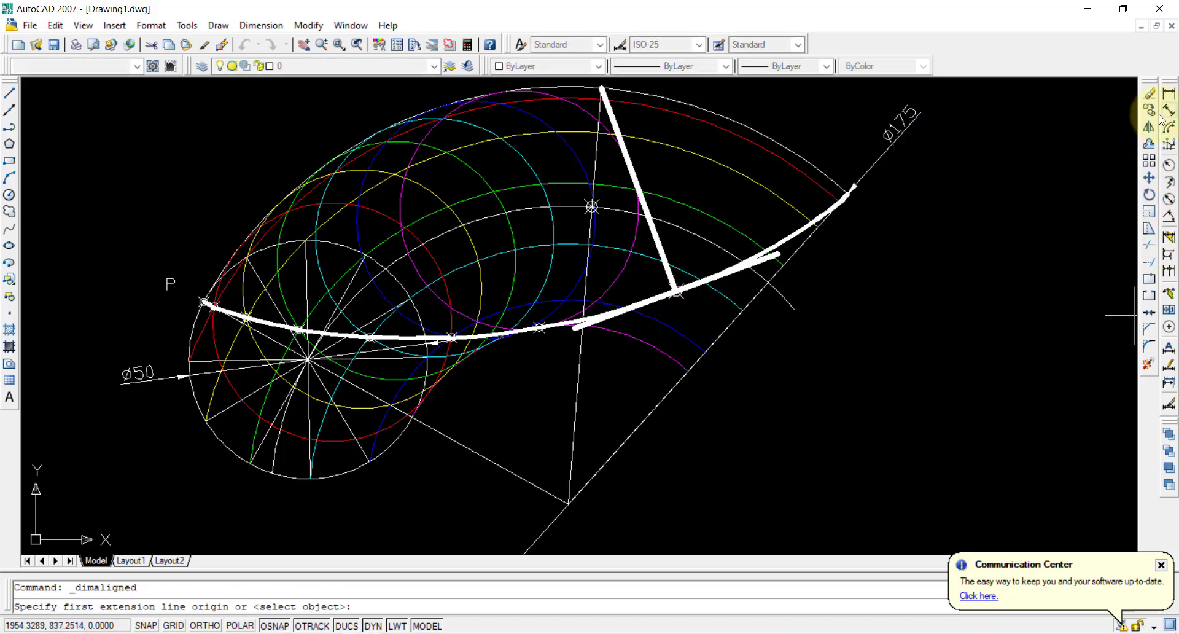
left_click(677, 292)
left_click(561, 499)
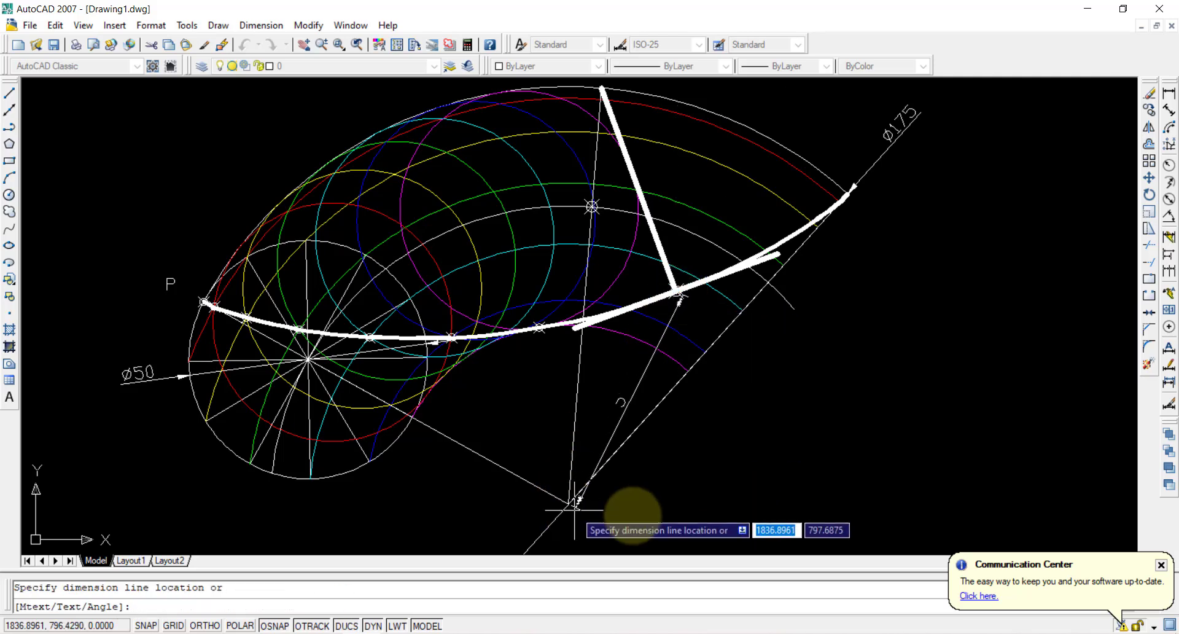
left_click(696, 533)
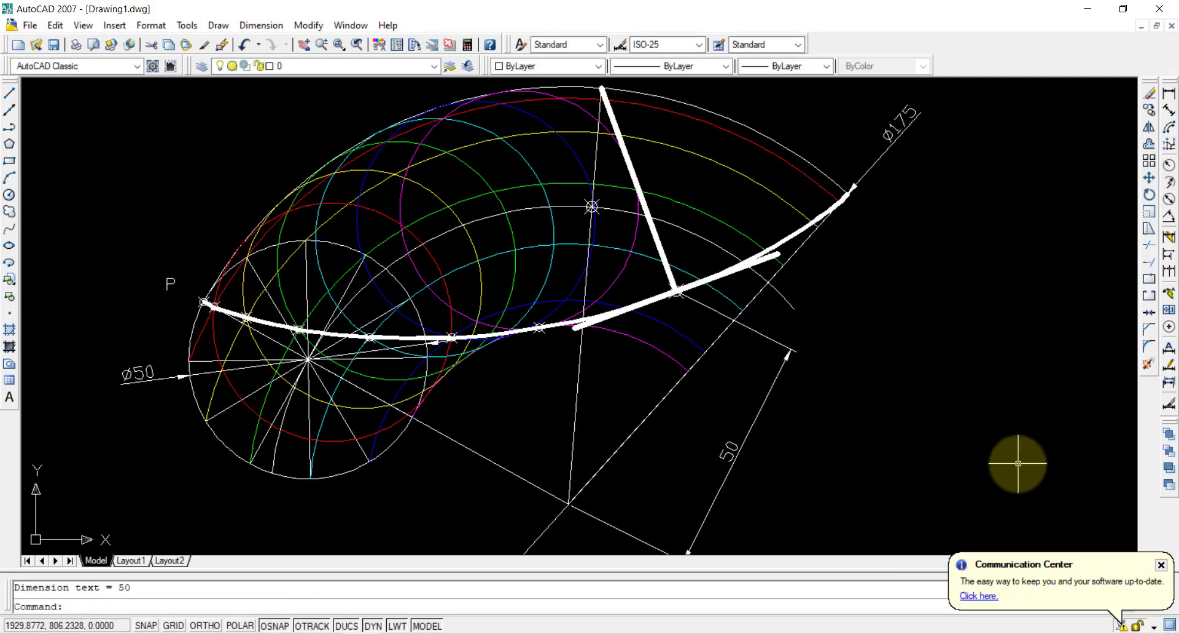
- Try to add an angular dimension between the two outer radial lines at the directing circle's centre
left_click(1170, 236)
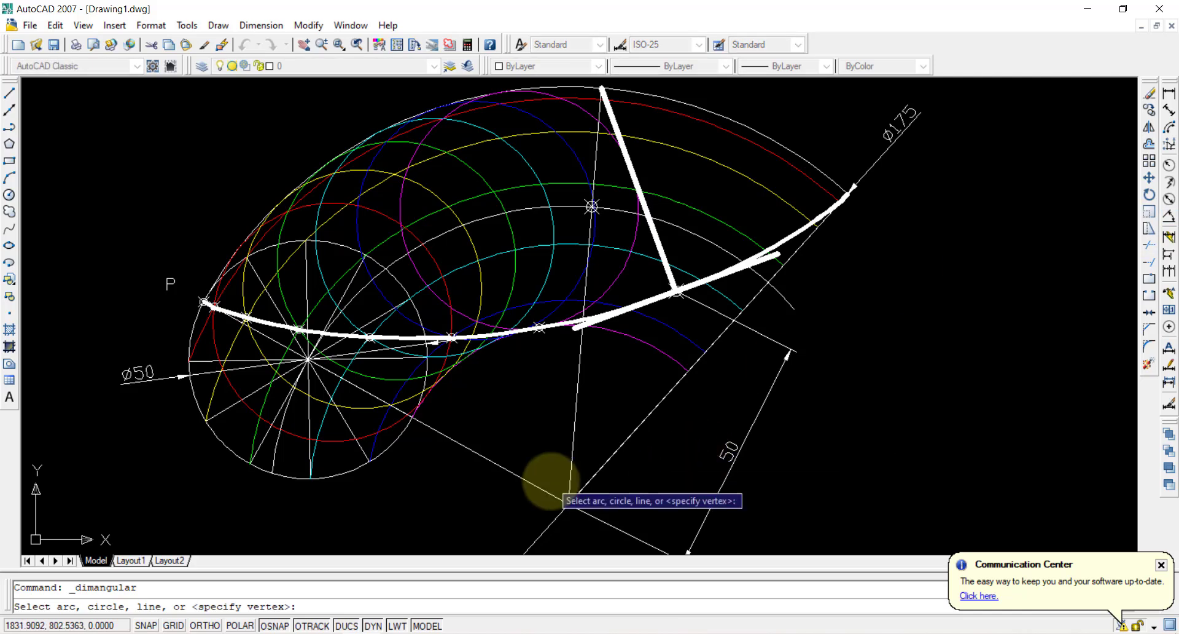
left_click(541, 487)
left_click(590, 474)
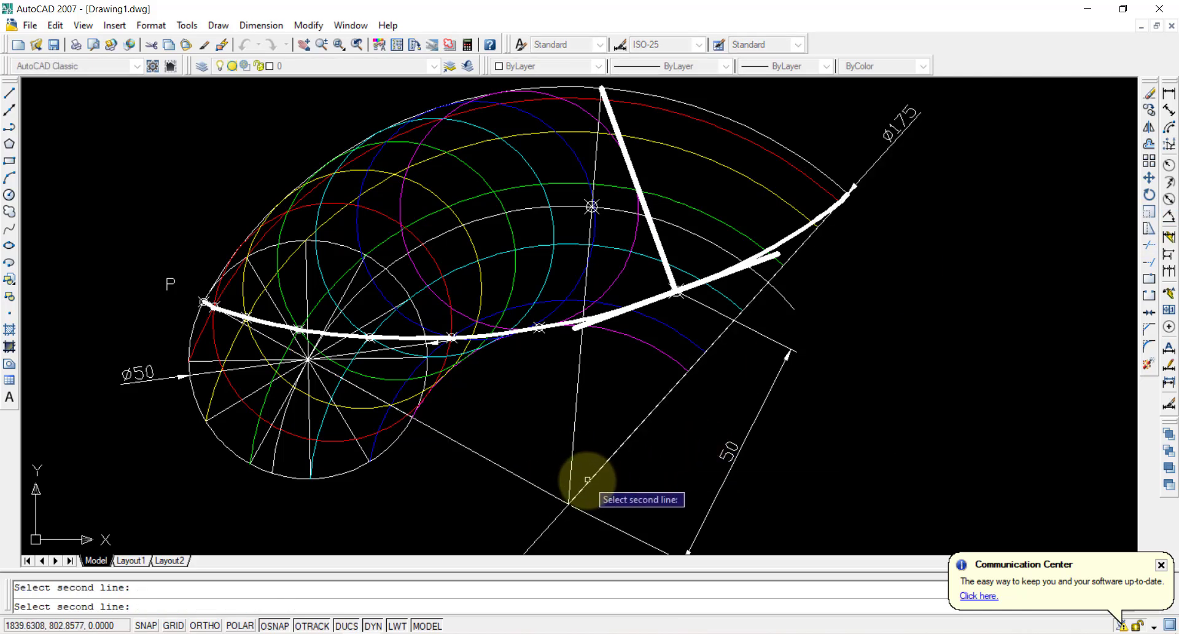
left_click(546, 489)
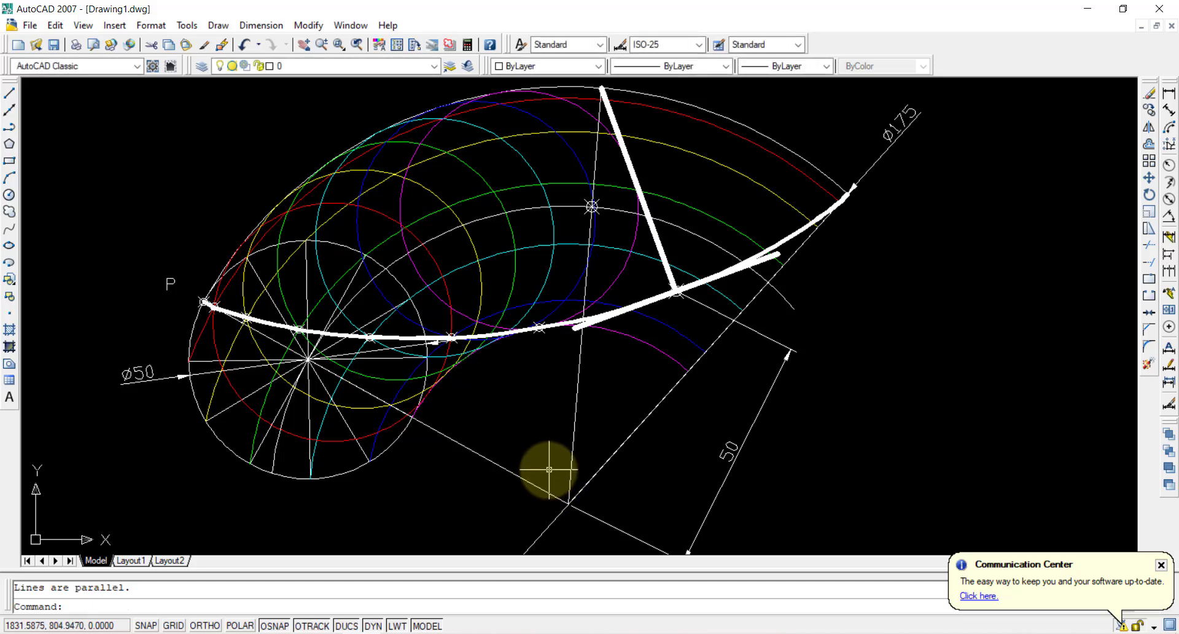
left_click(1169, 237)
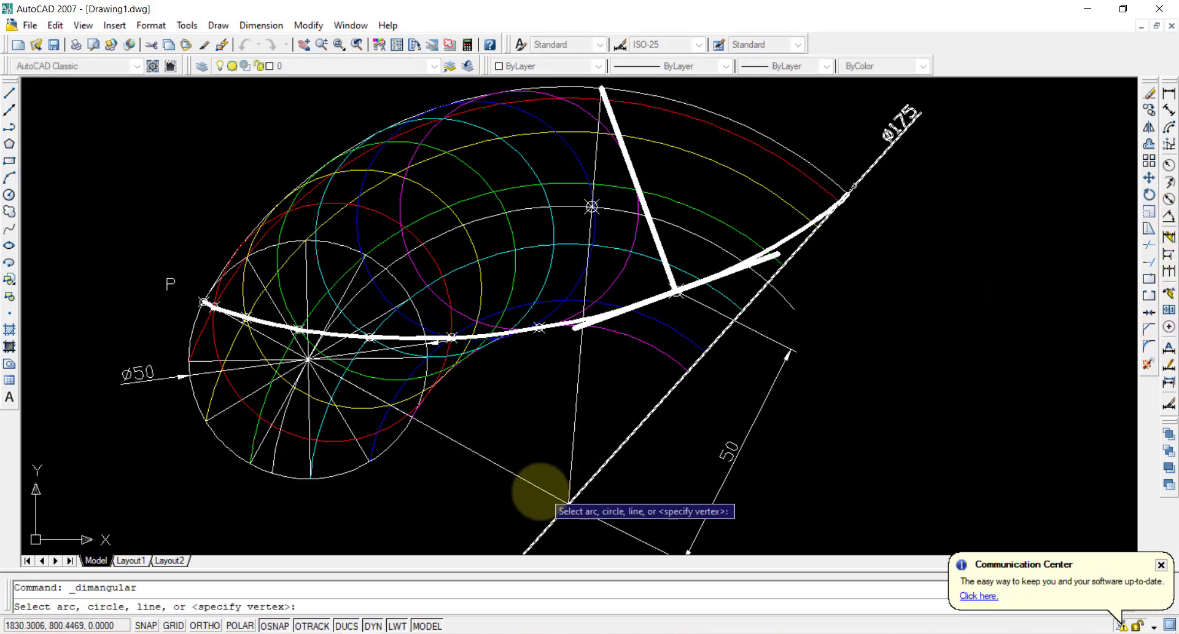
left_click(538, 488)
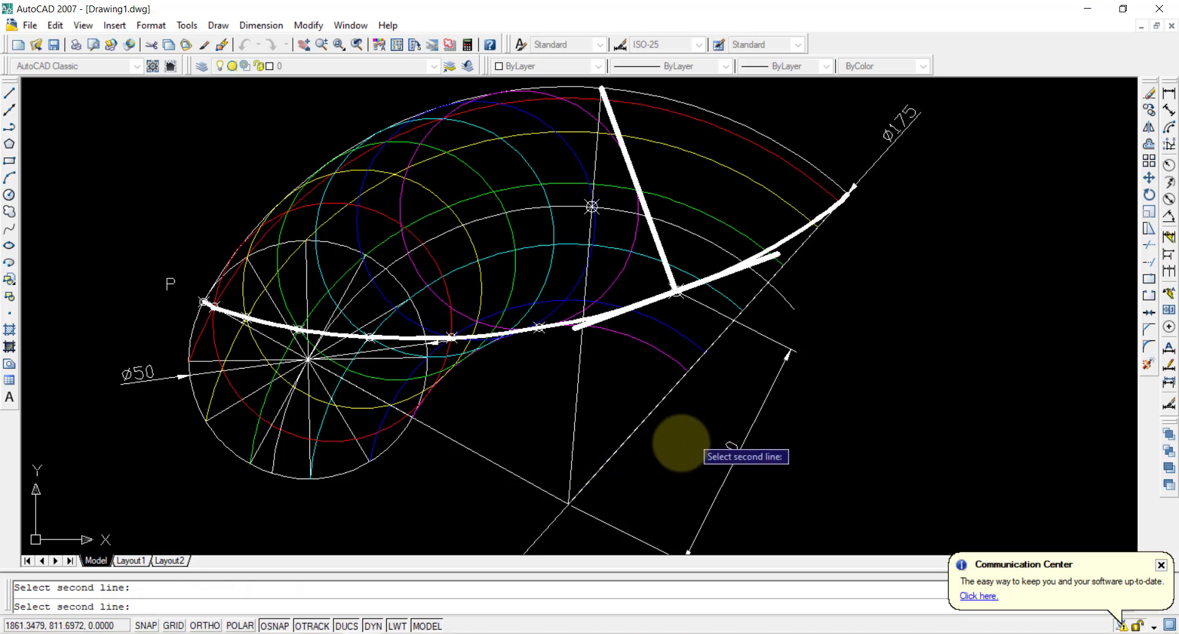
scroll(667, 448, "up", 2)
scroll(653, 455, "down", 3)
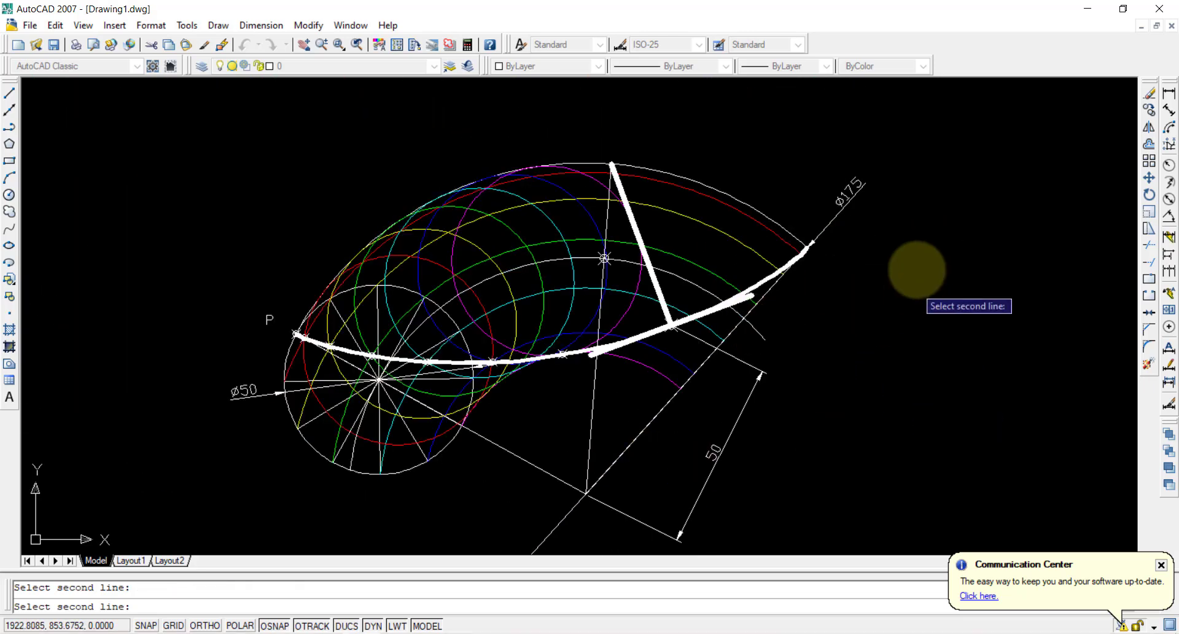
- Cancel the angular dimension and erase the directing arc's diameter dimension that overlaps the radial line
left_click(1170, 218)
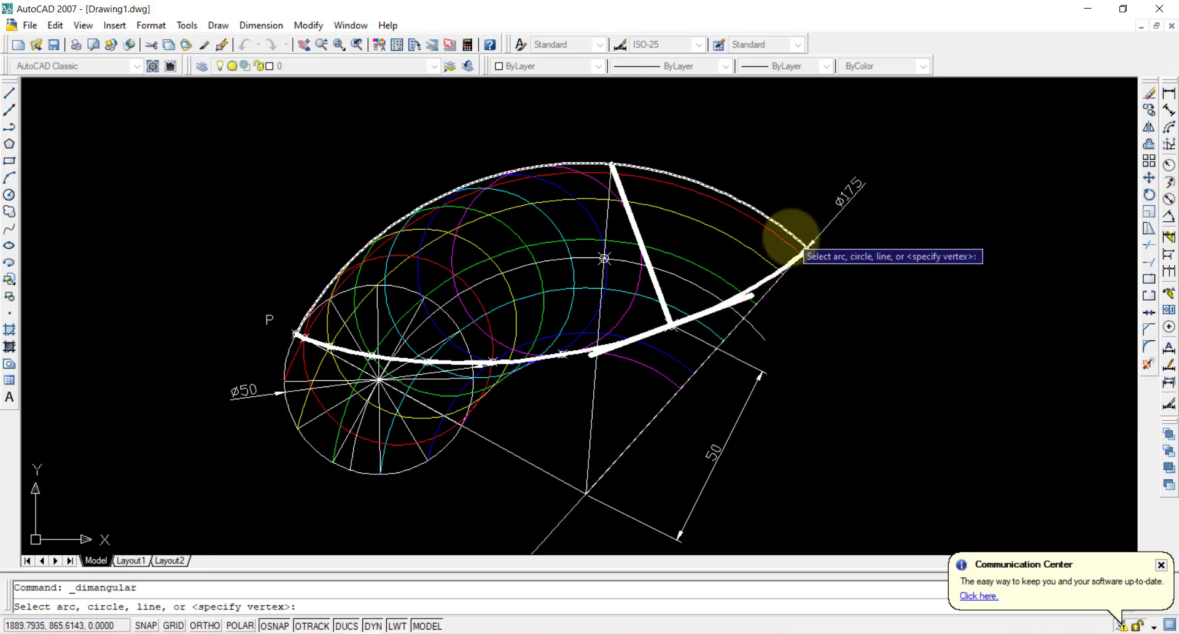
key("Escape")
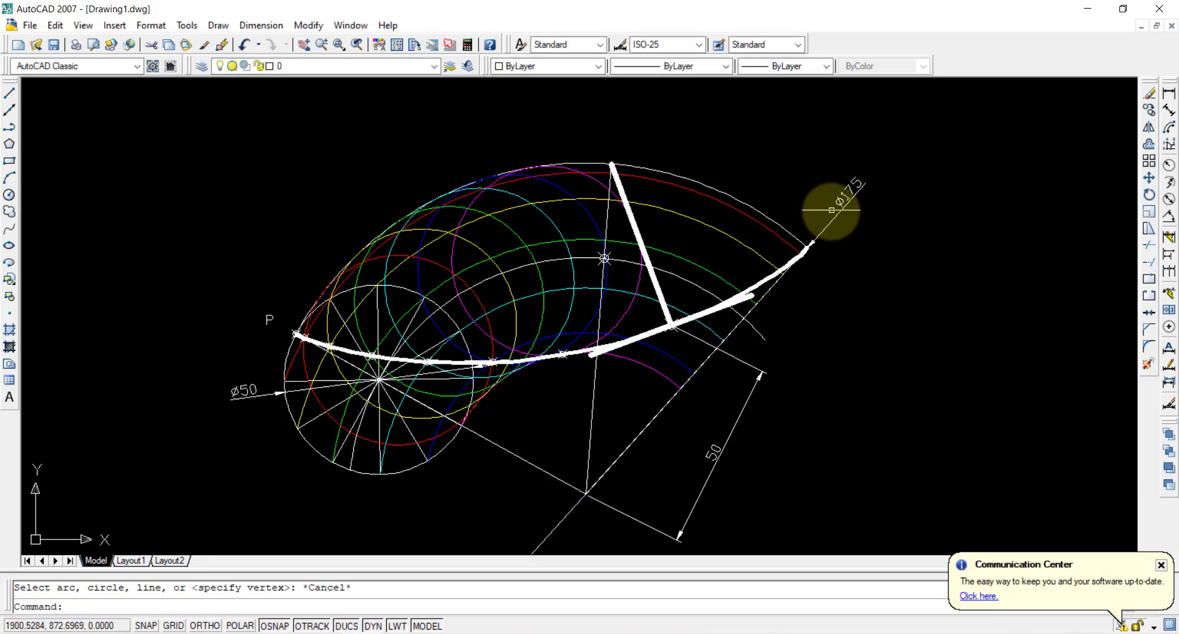
left_click(847, 199)
key("Delete")
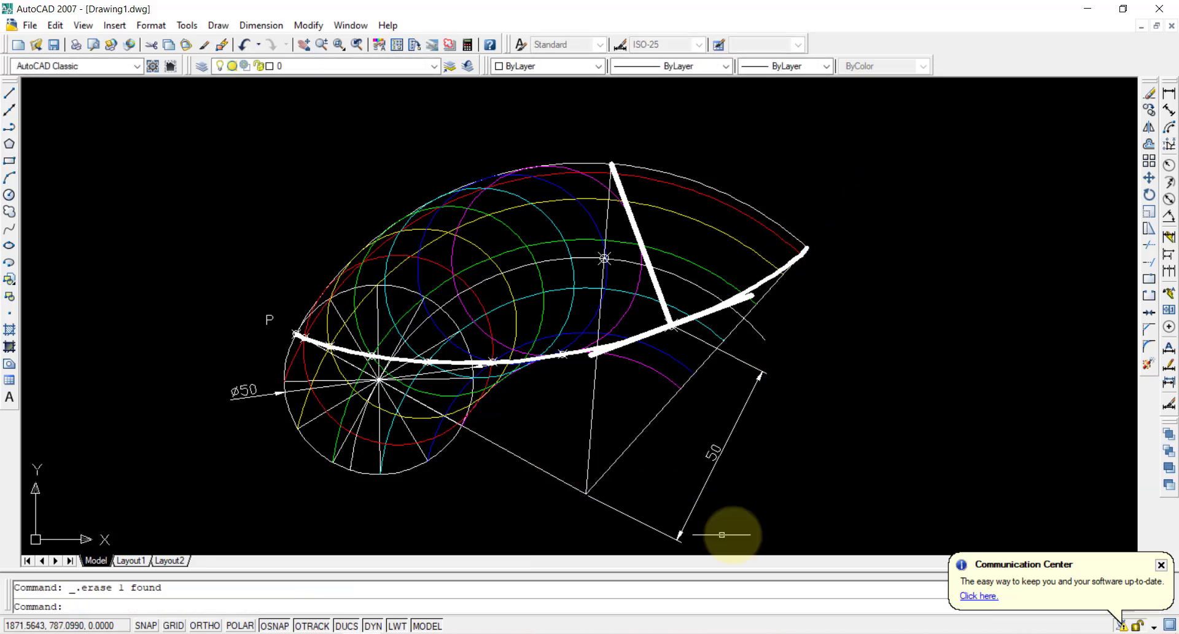
- Add an angular dimension between the two outer radial lines at the directing circle's centre, placing its arc just above the vertex
left_click(1170, 235)
left_click(645, 423)
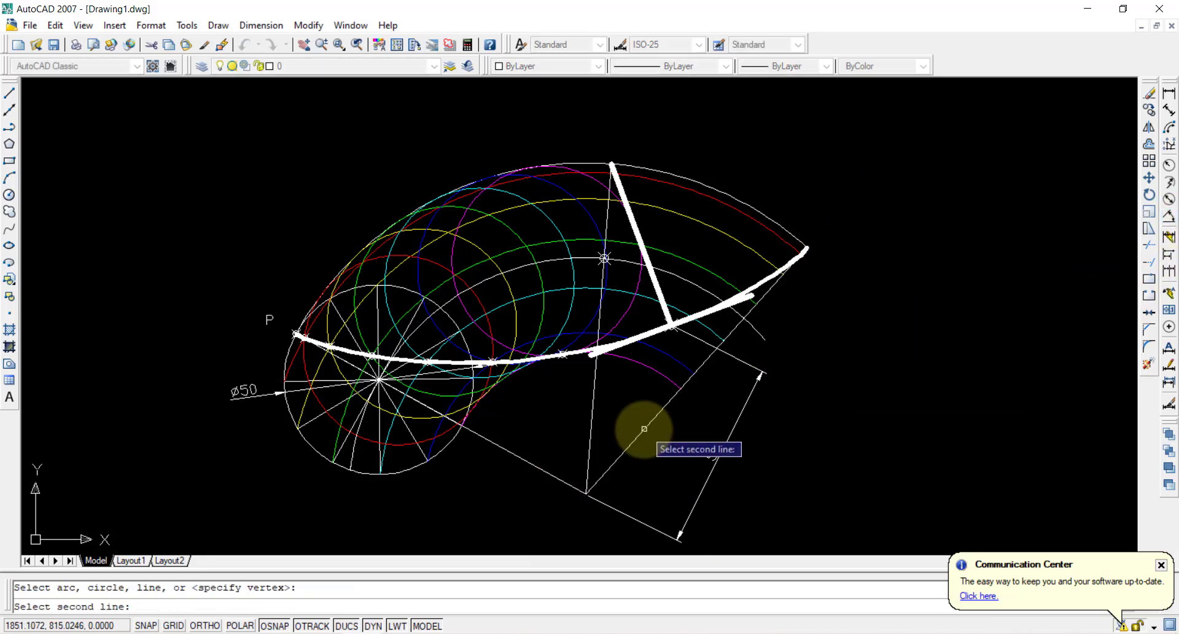
left_click(540, 465)
left_click(552, 432)
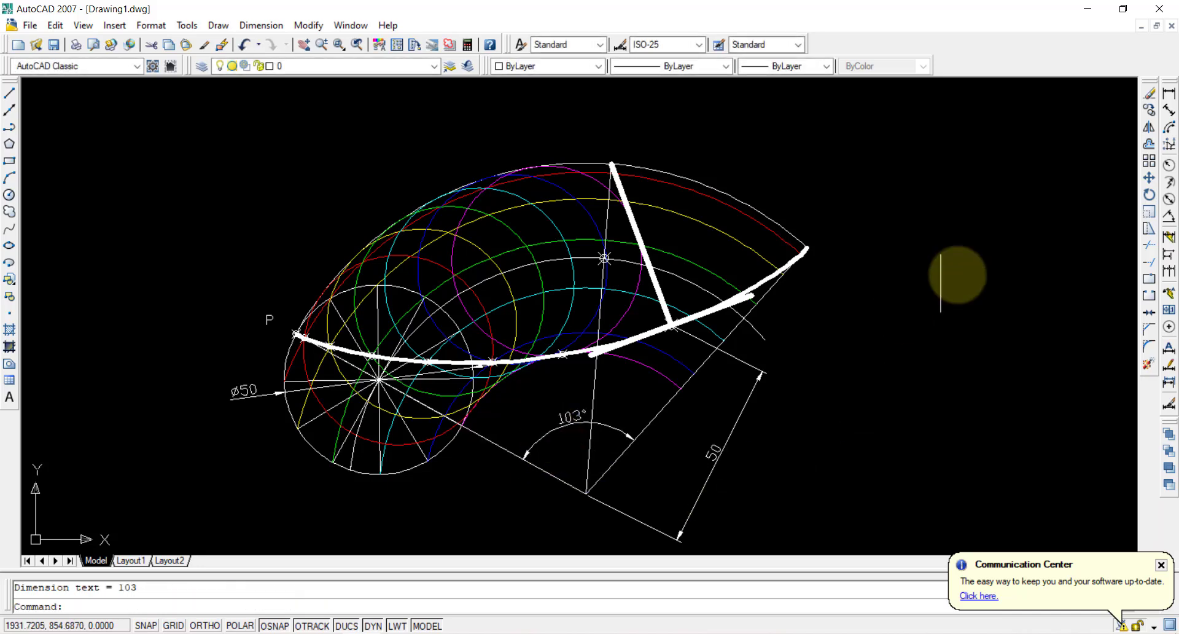
- Add a diameter dimension to the directing circle's outer arc, placing its text outside the arc near the hypocycloid's far end
left_click(1168, 199)
left_click(745, 208)
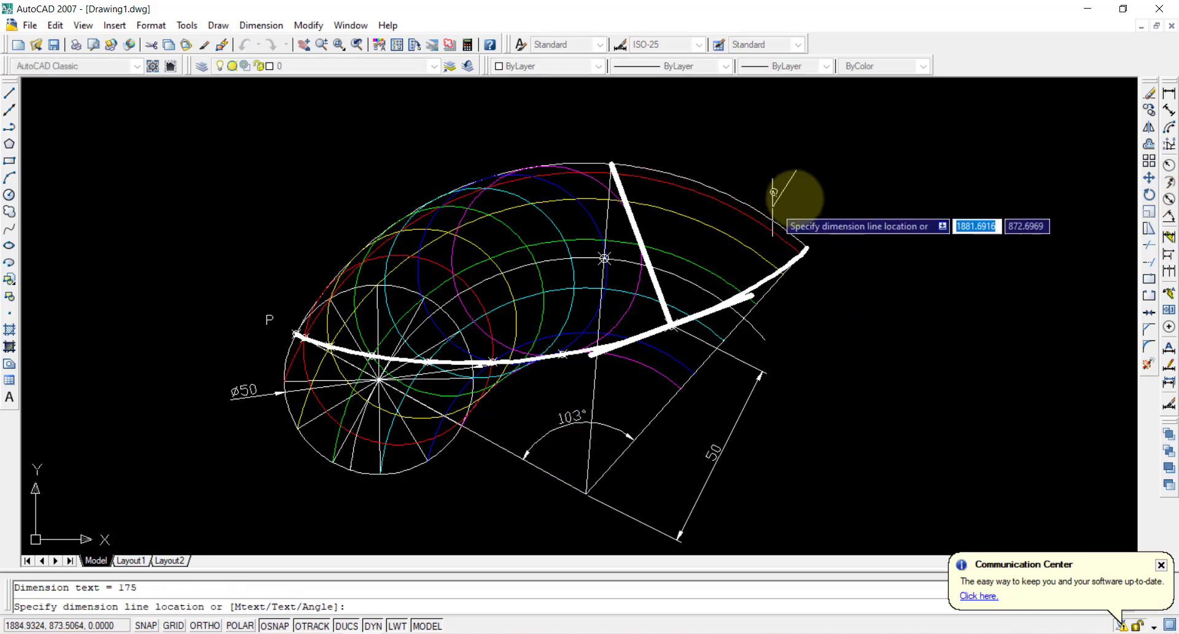
left_click(811, 189)
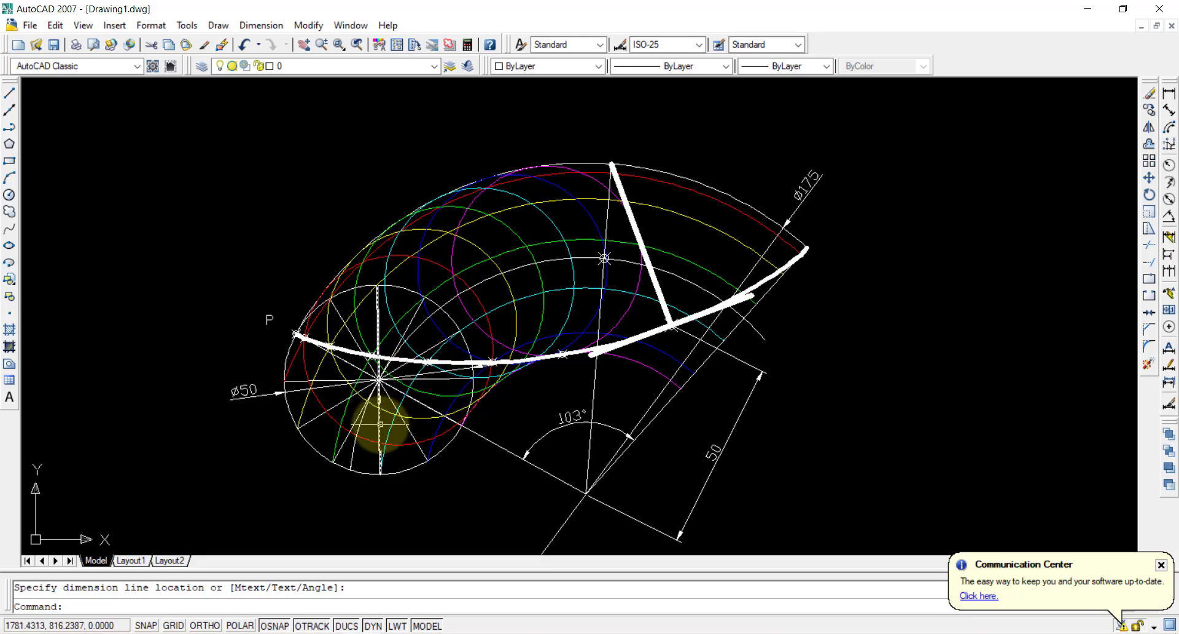
- Create a multiline text box in the empty area above and left of the rolling circle, with the first line "HYPO CYCLOID"
key("Return")
left_click(90, 161)
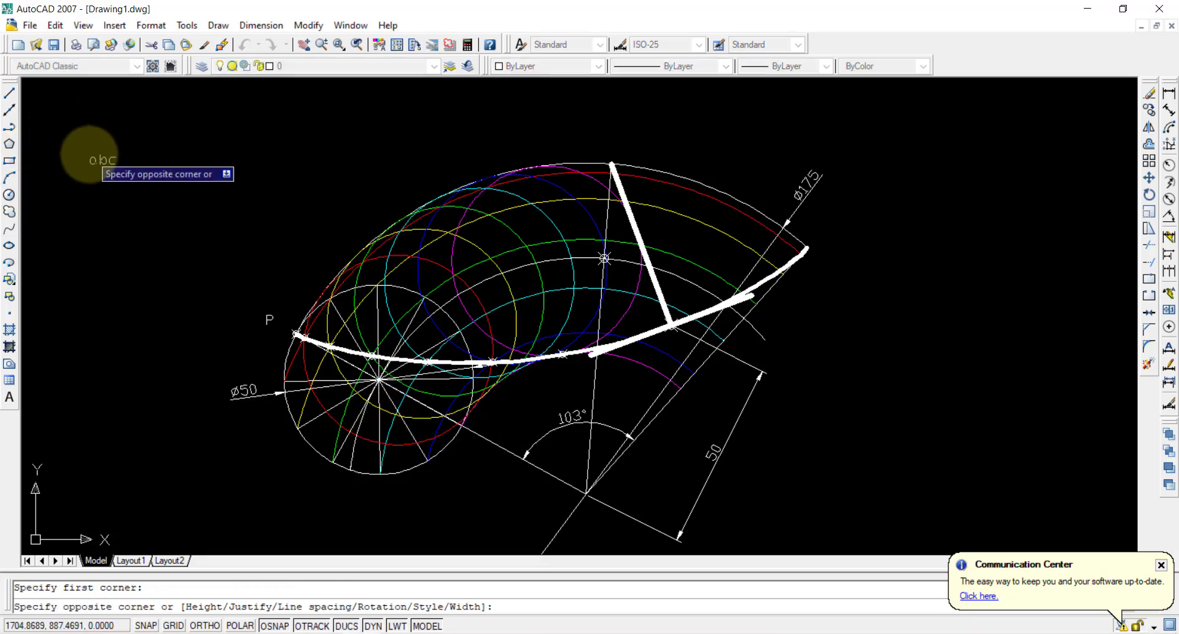
left_click(224, 282)
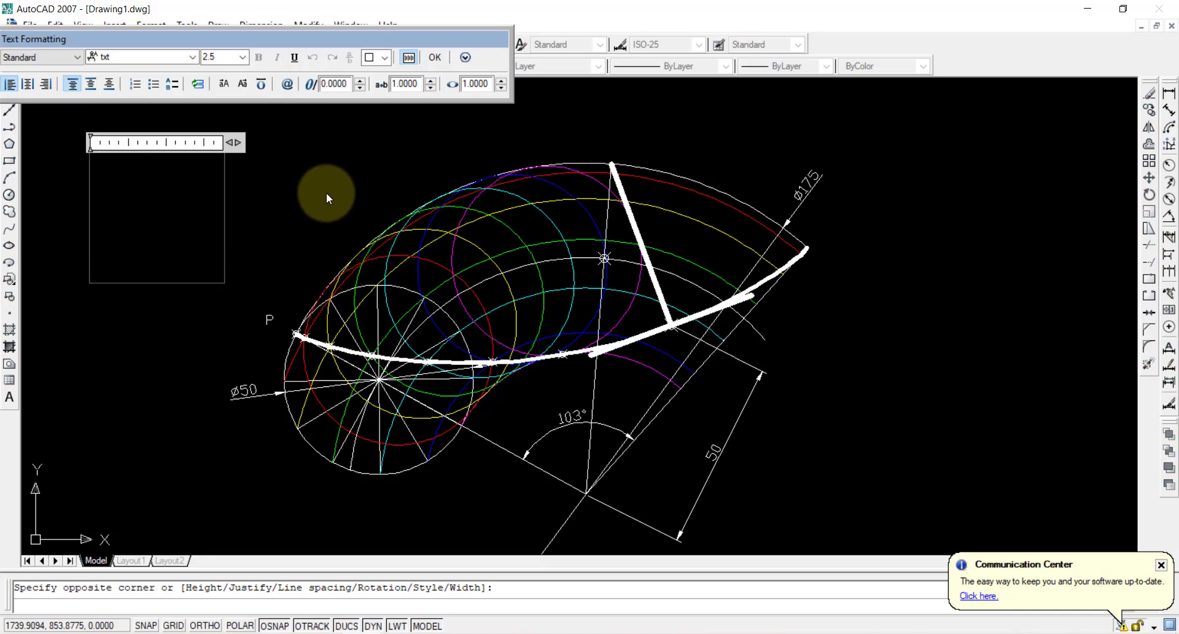
type("HYPOCYC")
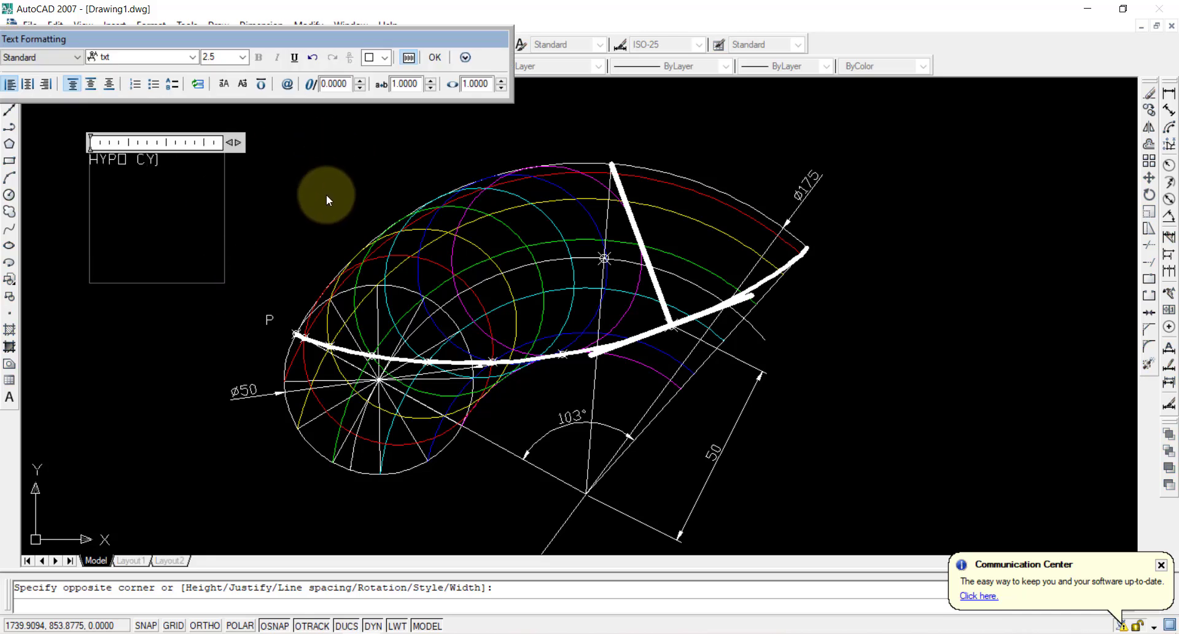
type("CLOID")
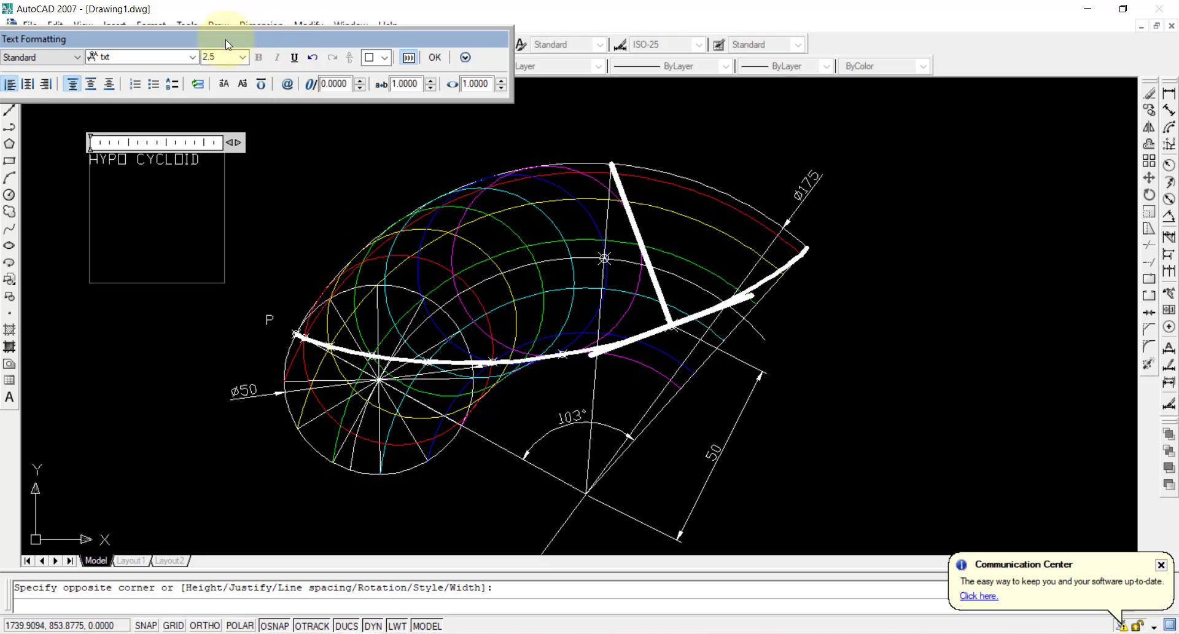
left_click(287, 84)
left_click(320, 474)
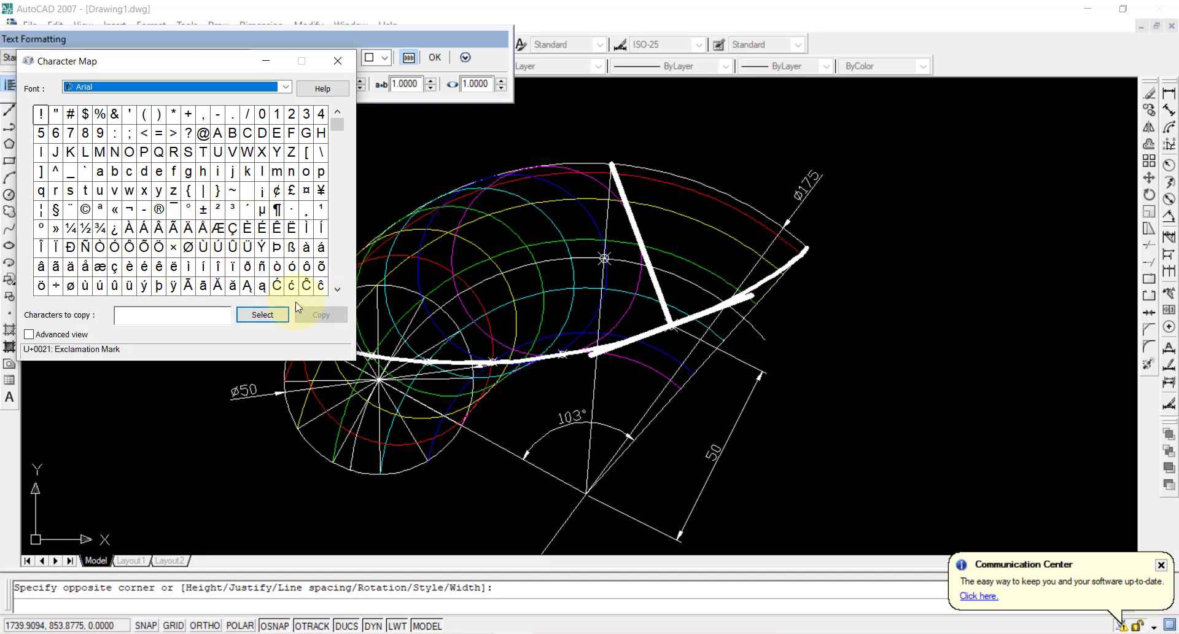
left_click(338, 60)
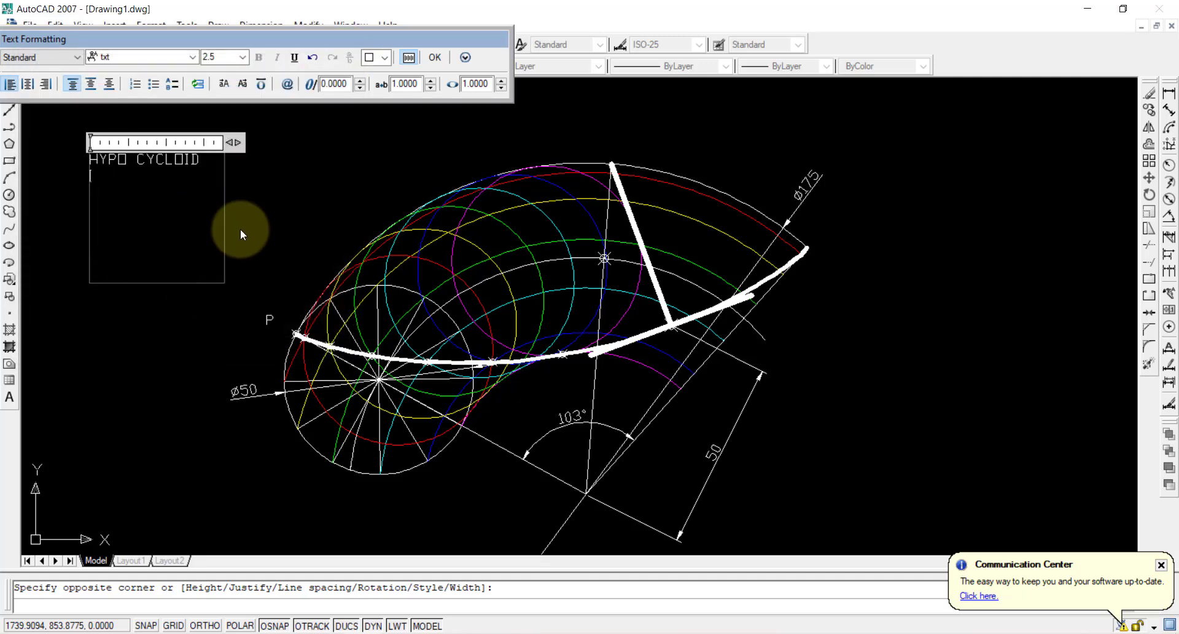
- Add the formula "= 360 * (50/175)" below the title as plain unstacked text and finish the note
type("= 360")
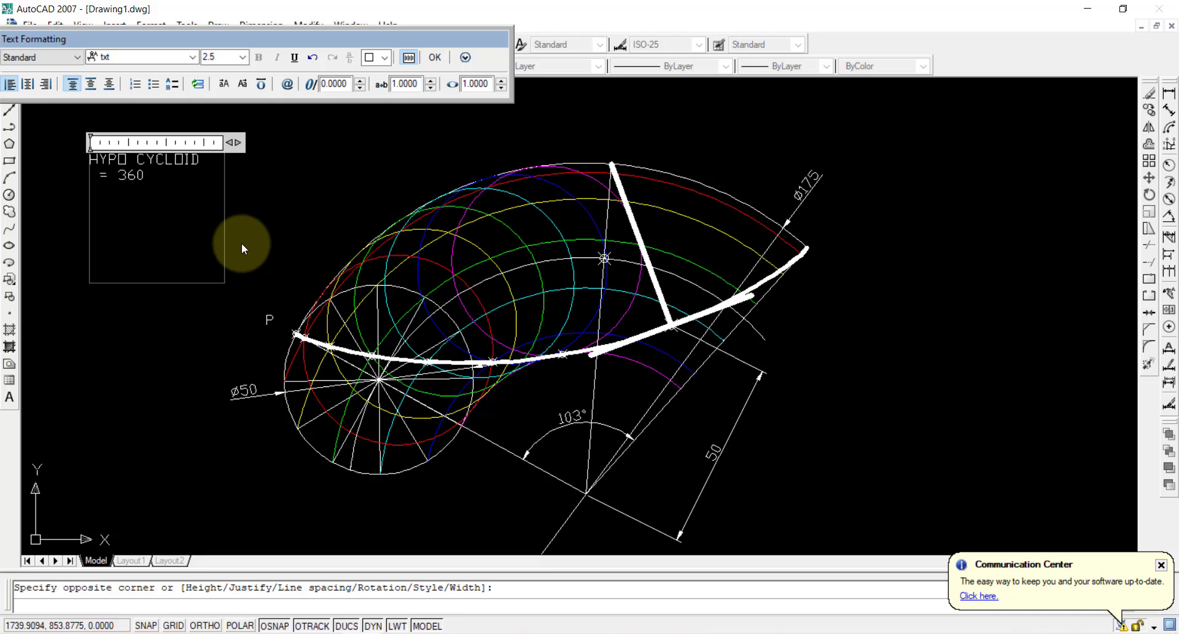
type(" * (")
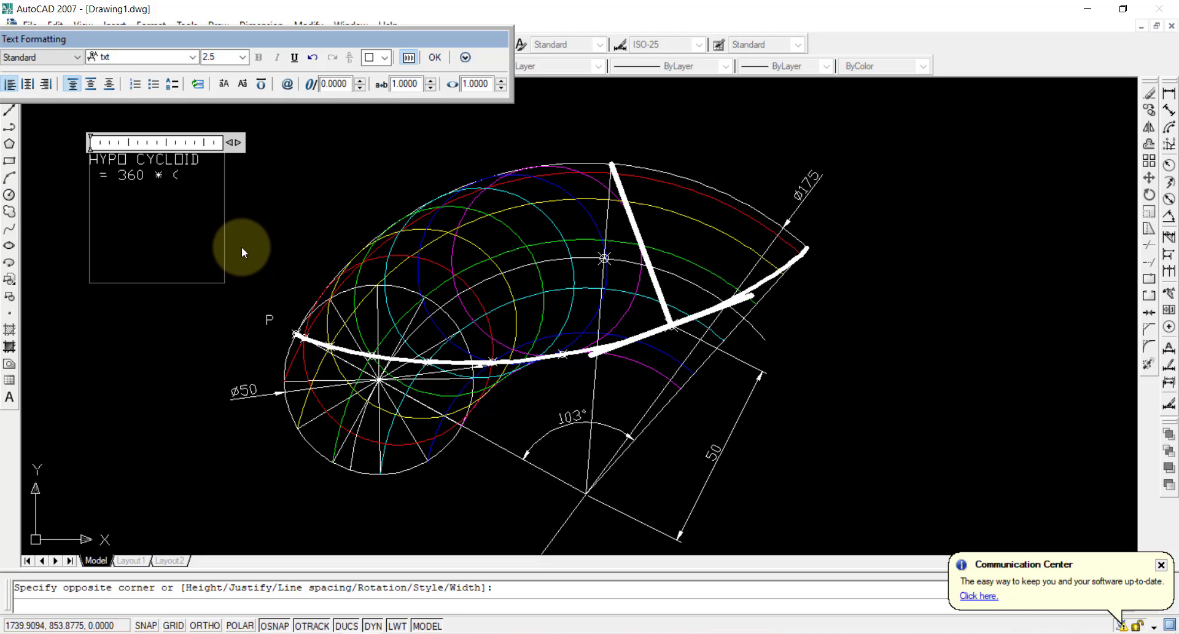
type("5)0/17")
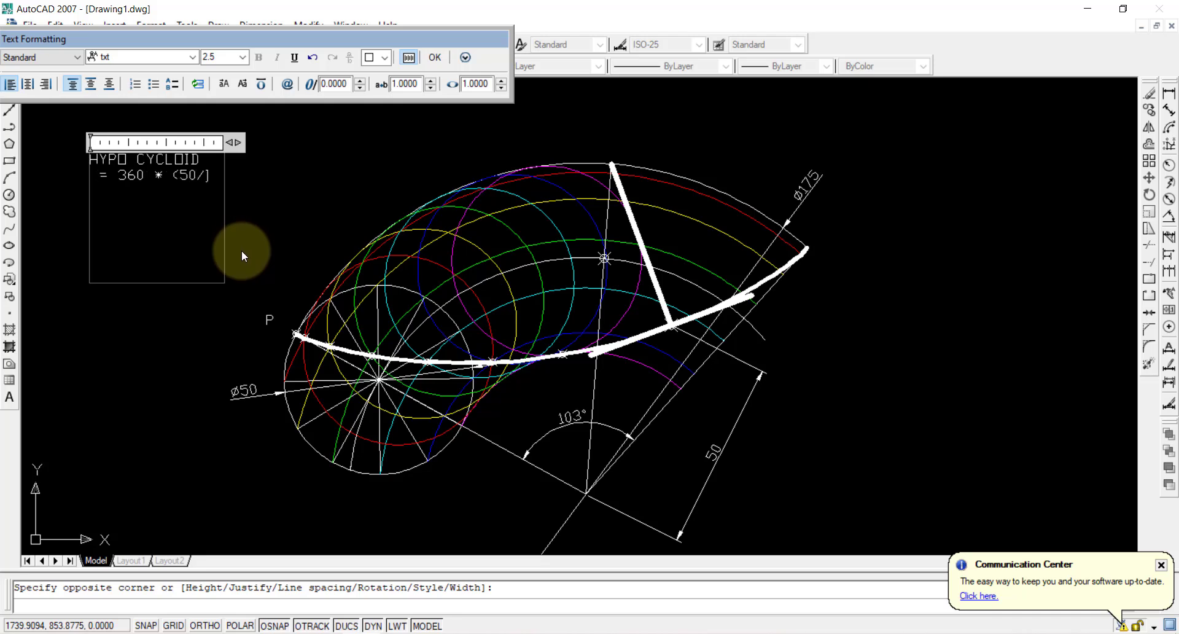
type("5)")
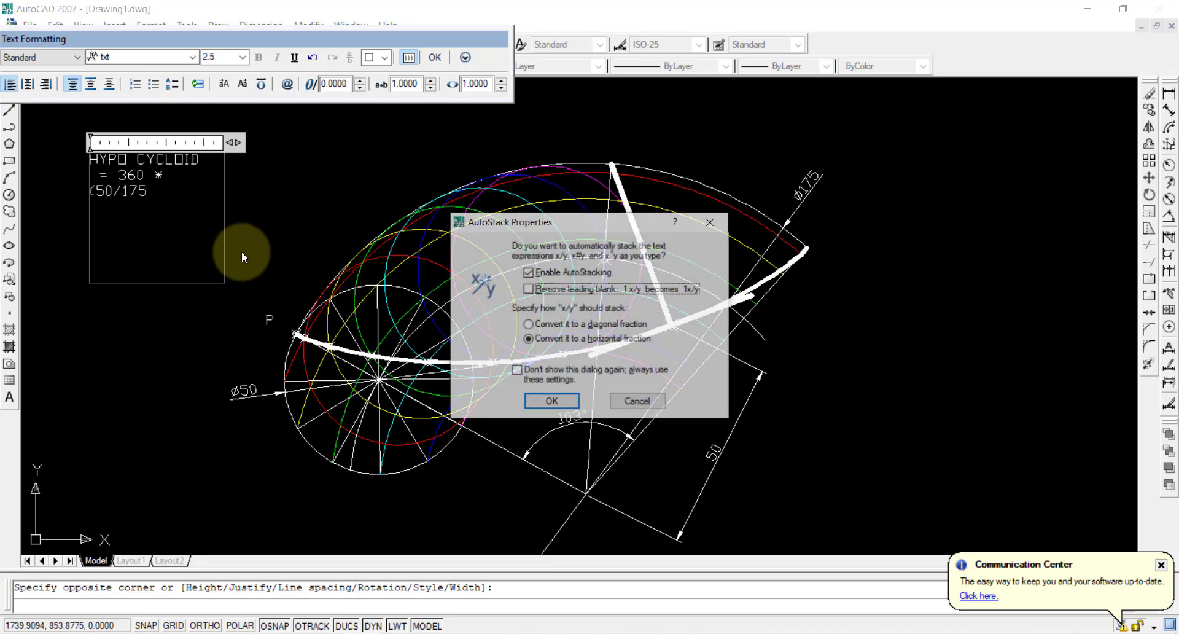
left_click(633, 403)
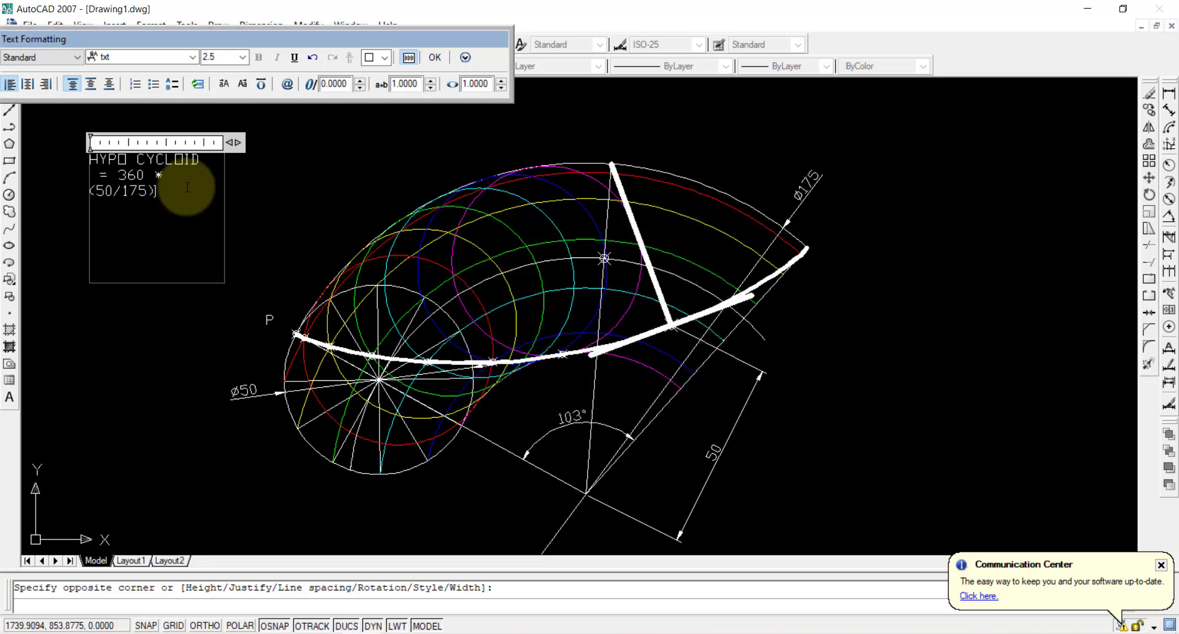
left_click(434, 57)
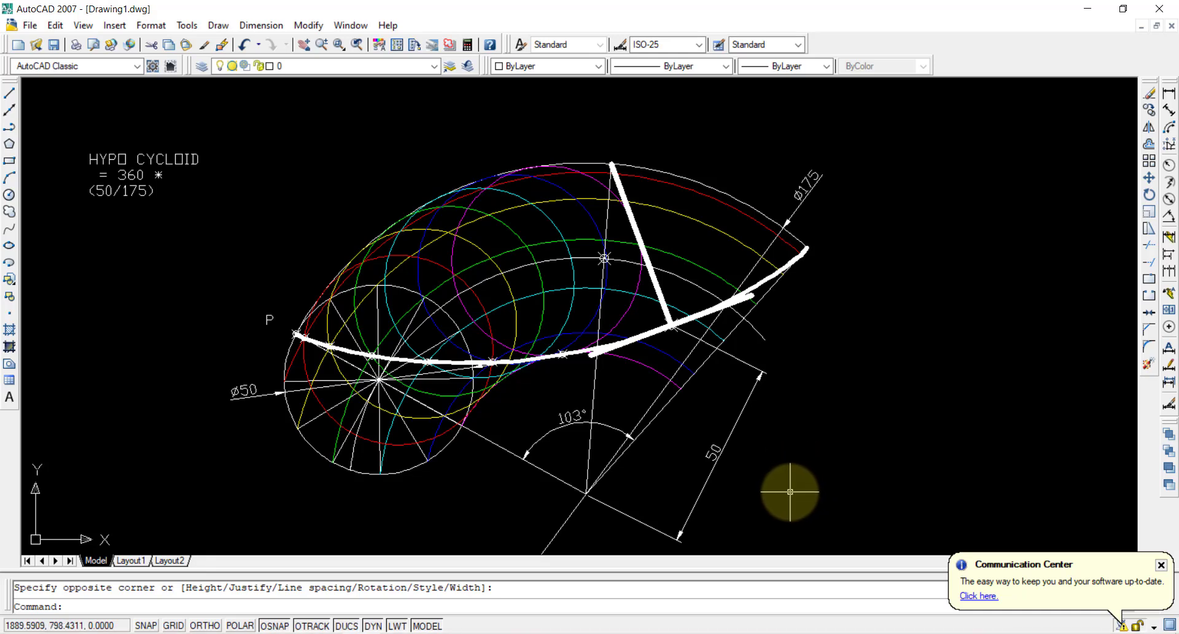
- Set the colour of all objects in the drawing to ByLayer
key("ctrl+a")
left_click(547, 66)
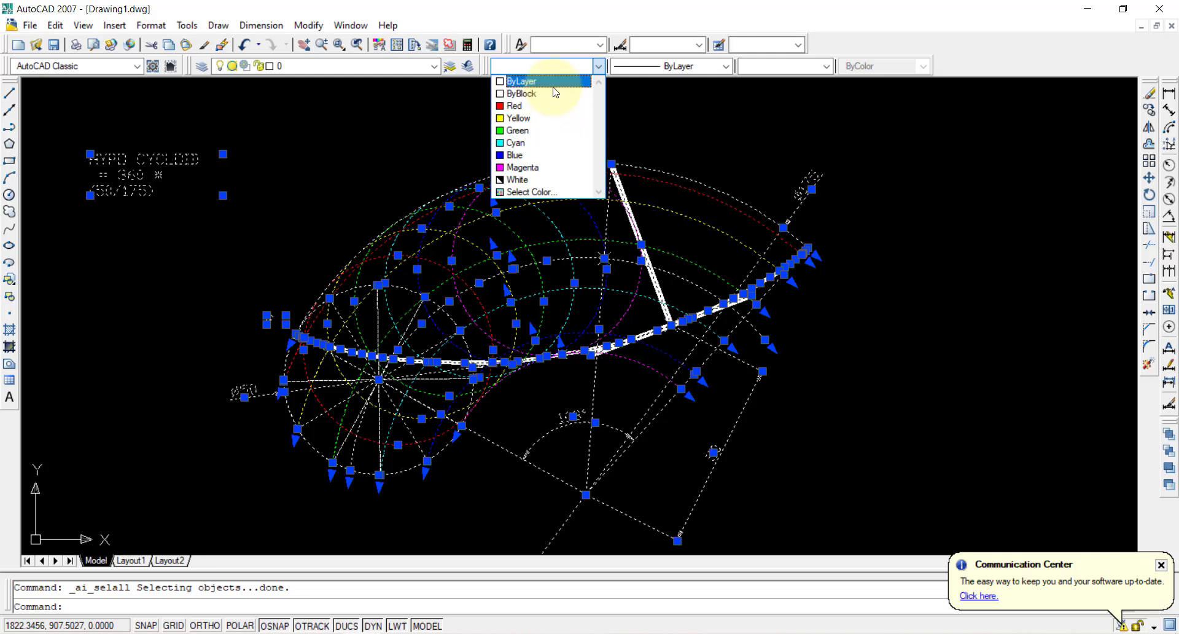
left_click(519, 78)
key("Escape")
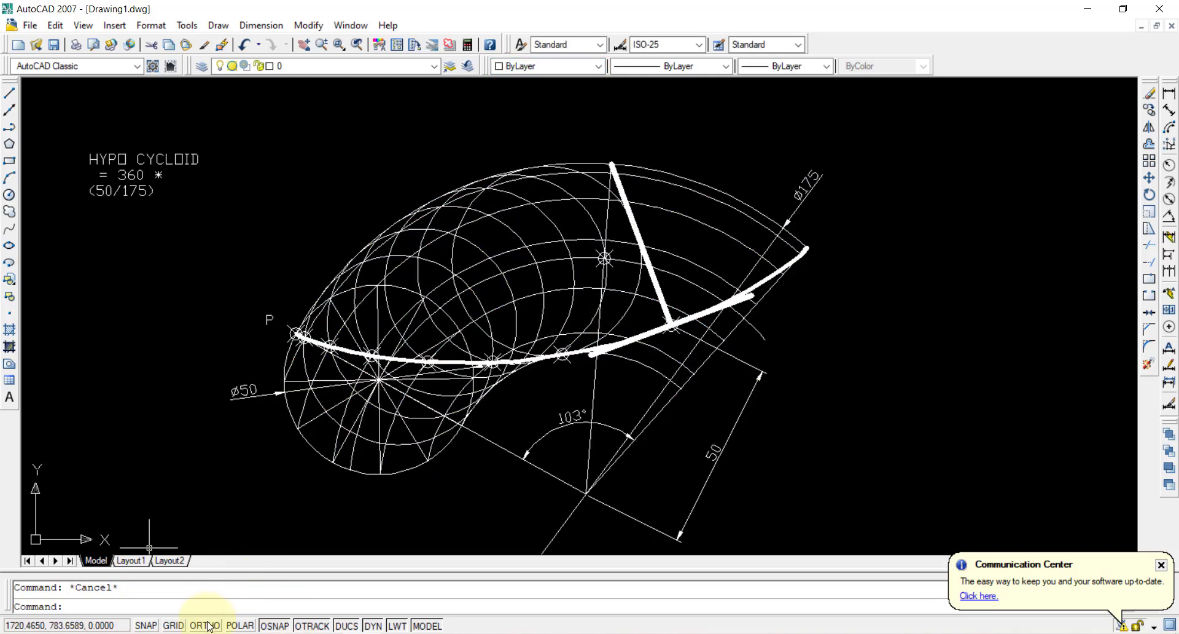
- Switch to Layout1 and shift the model view downward inside its viewport, clear of the upper border
type("z")
key("Return")
type("e")
key("Return")
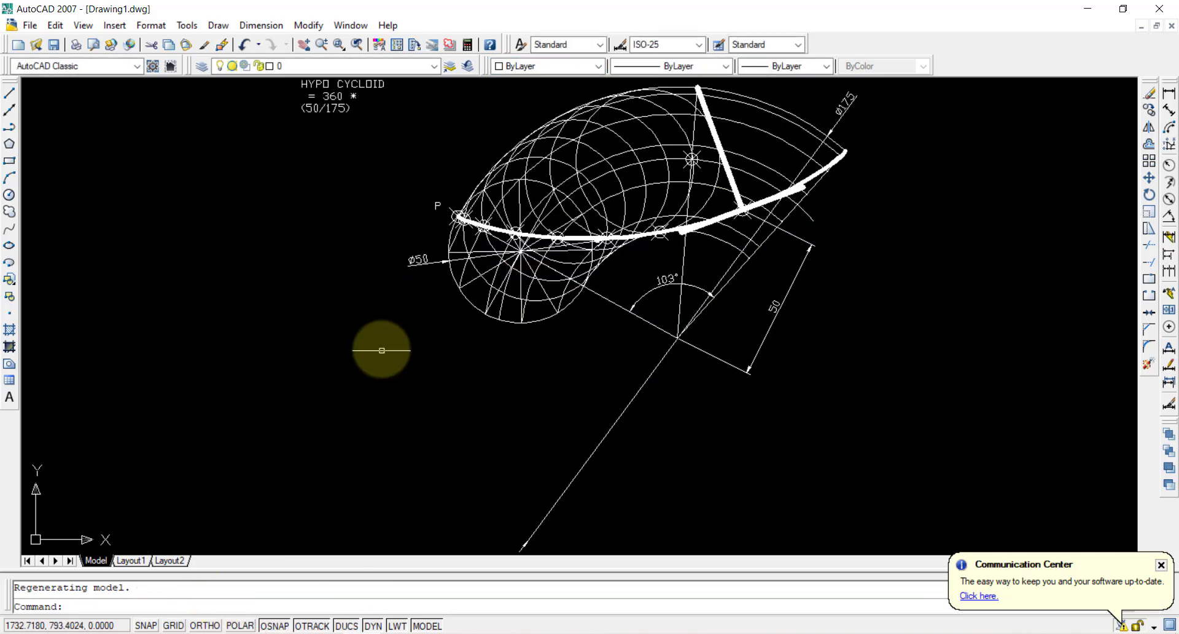
left_click(131, 562)
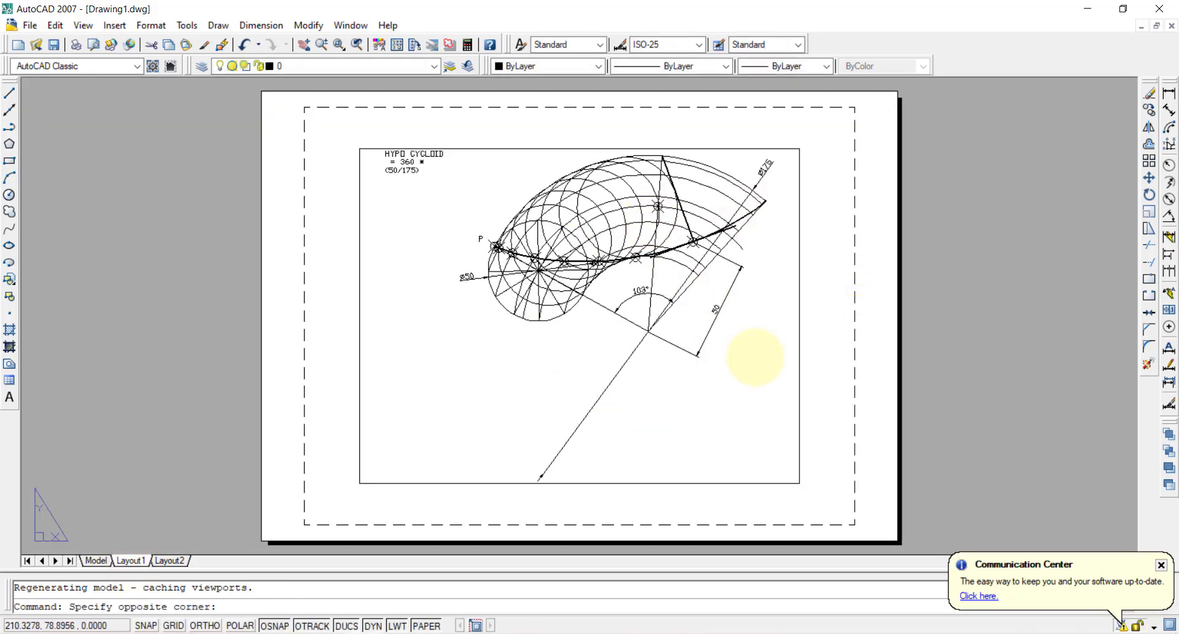
double_click(756, 355)
mouse_move(740, 242)
middle_mouse_down()
mouse_move(722, 316)
mouse_move(735, 319)
mouse_move(724, 319)
middle_mouse_up()
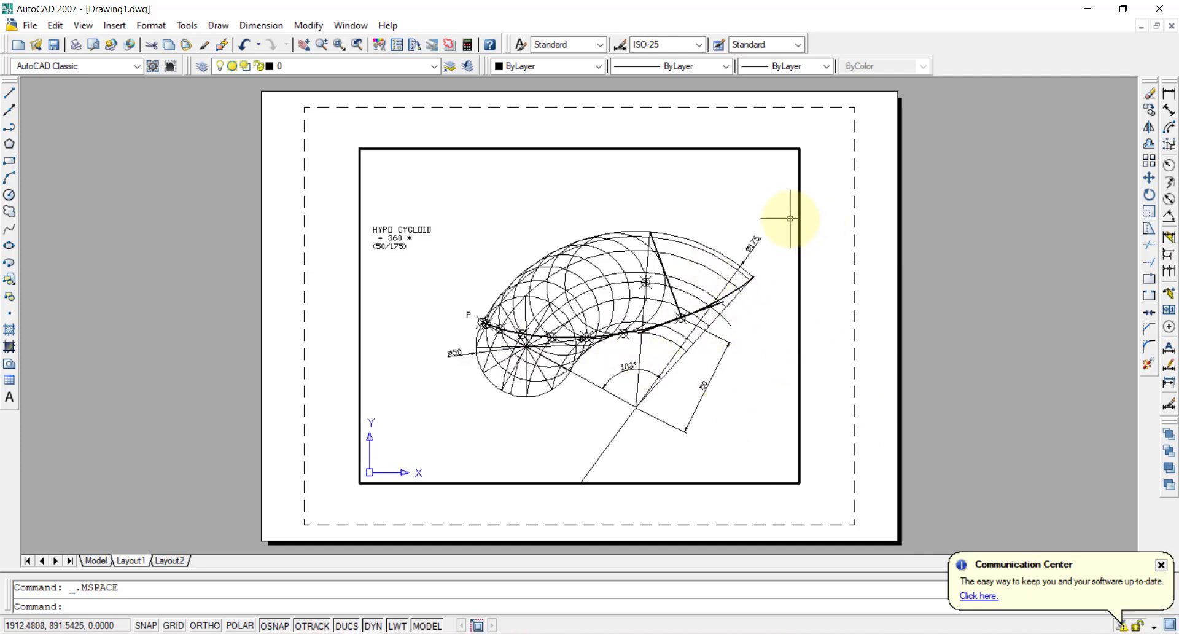
- Review the plot settings and paper size for Layout1
left_click(29, 26)
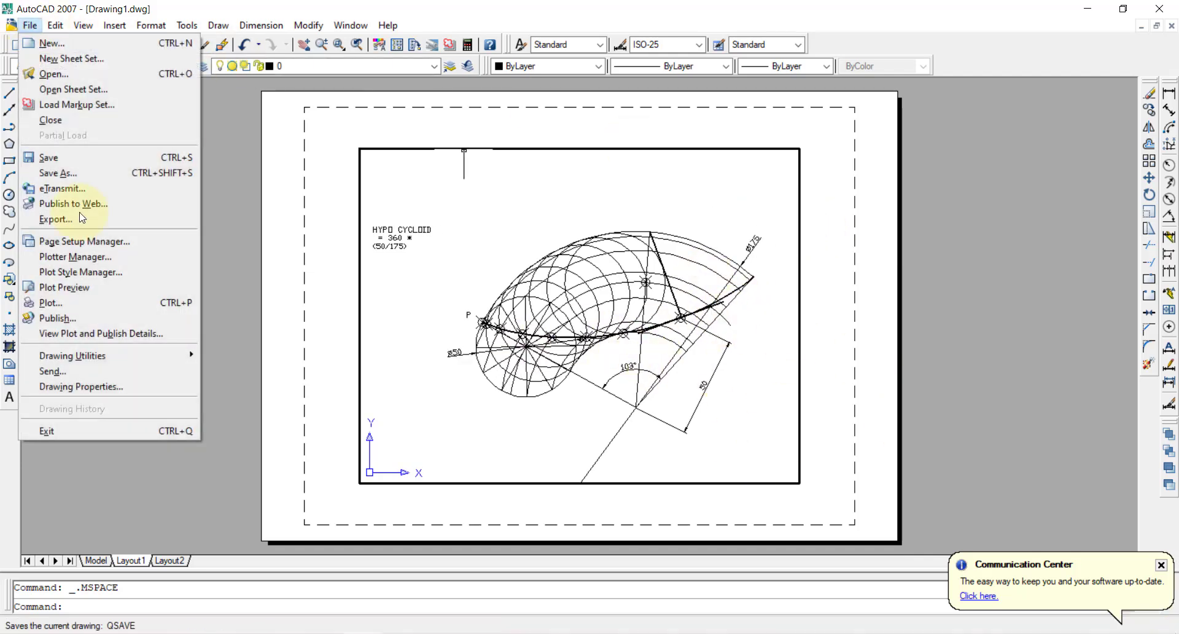
left_click(82, 302)
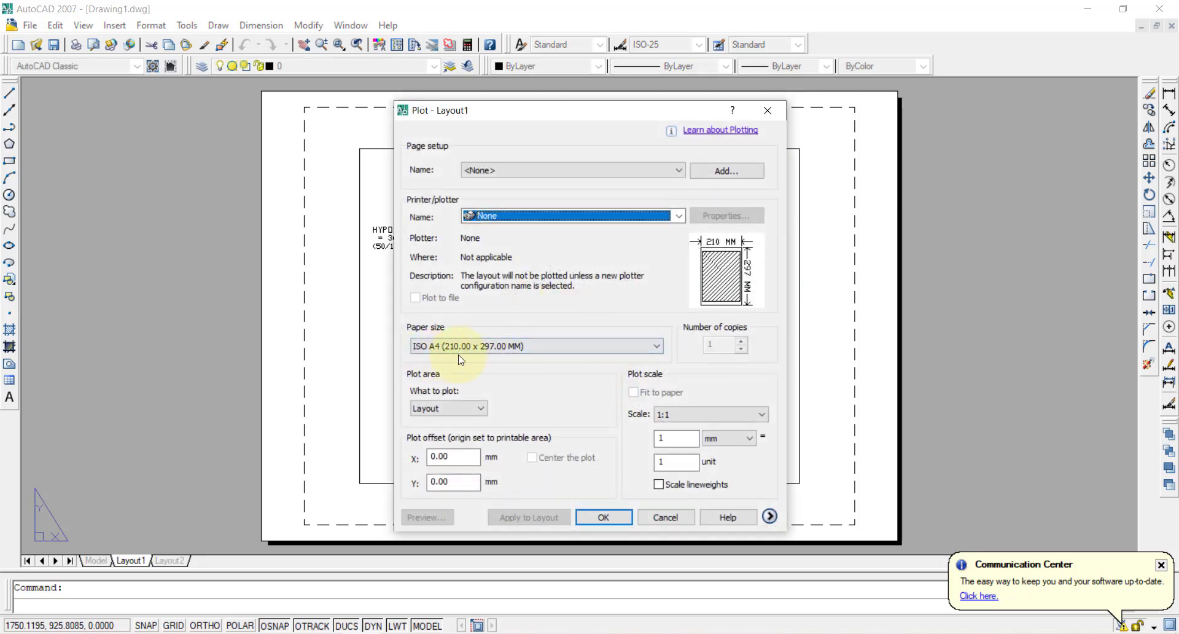
left_click(514, 347)
left_click(515, 346)
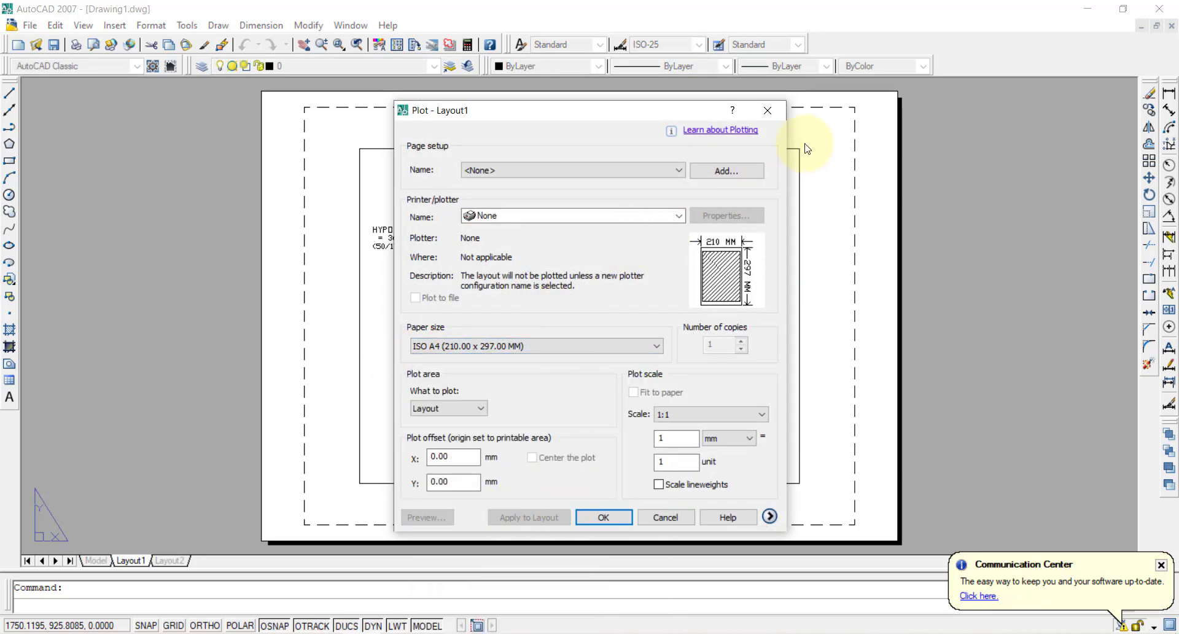
left_click(768, 110)
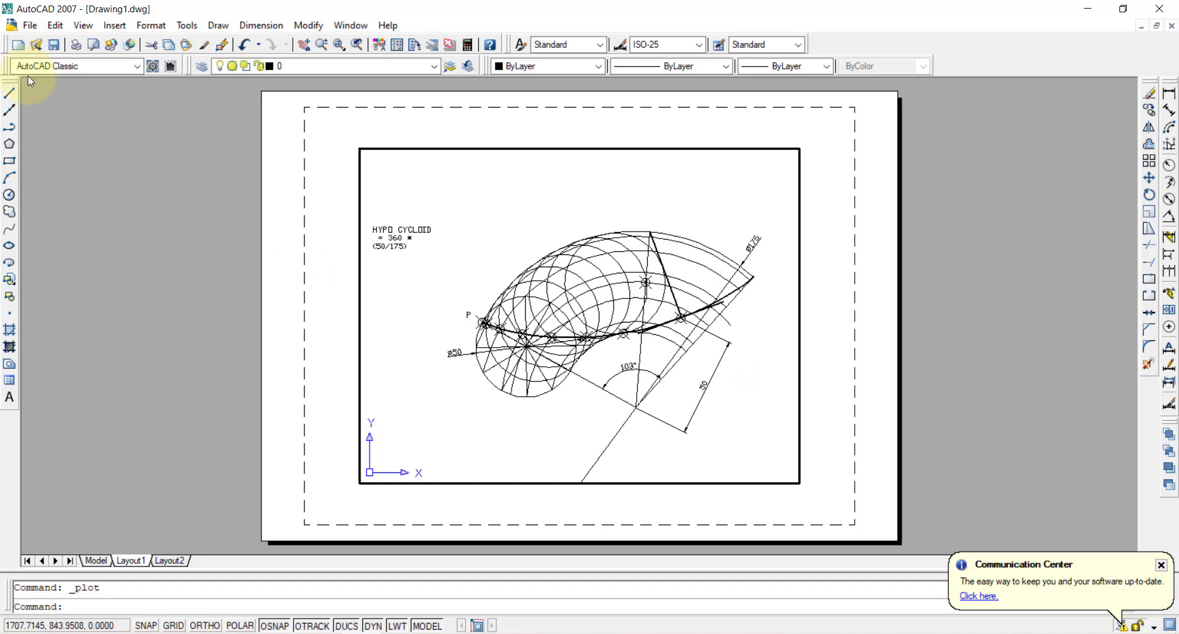
- Try choosing DWG To PDF.pc3 as the plotter for Layout1
left_click(32, 27)
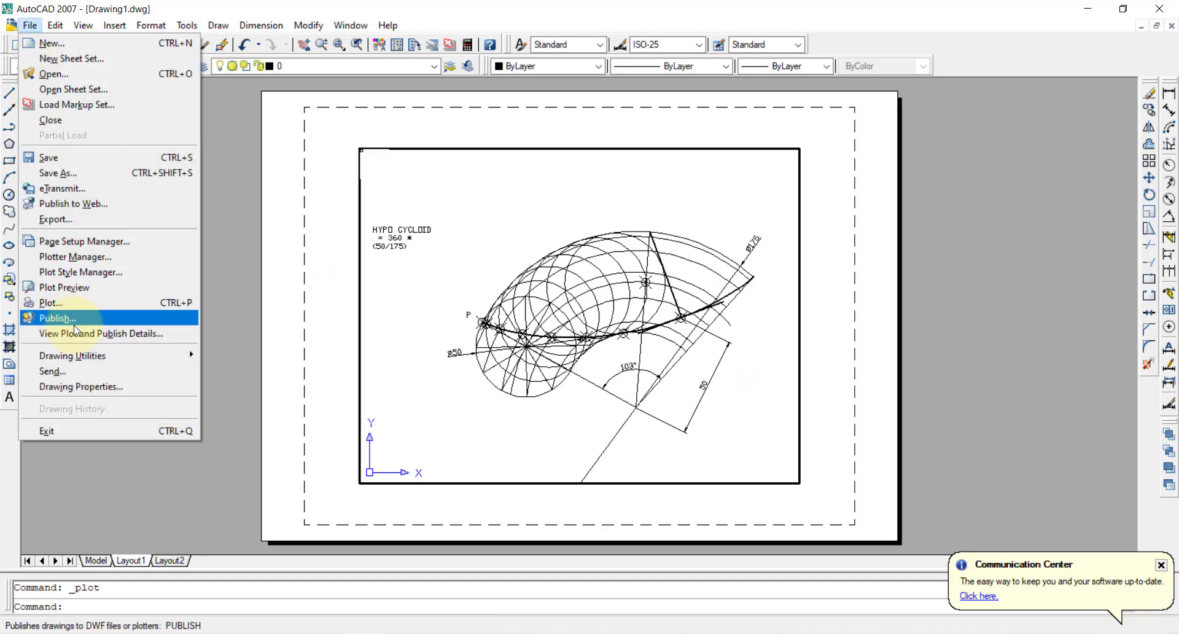
left_click(68, 295)
left_click(599, 215)
scroll(543, 268, "down", 1)
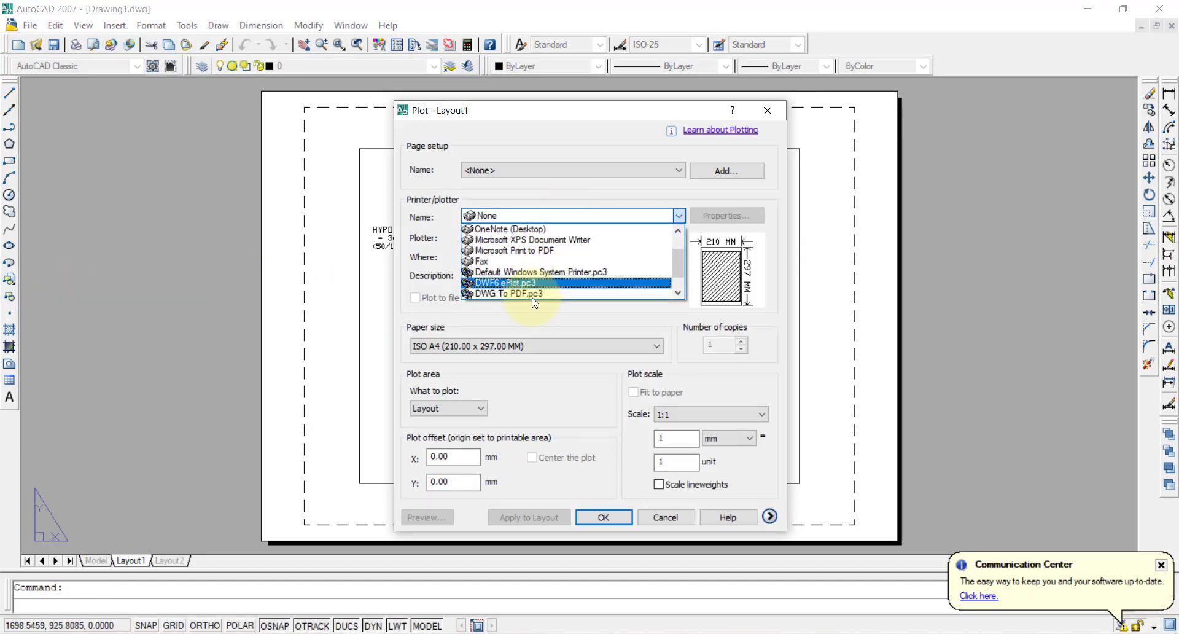
left_click(528, 294)
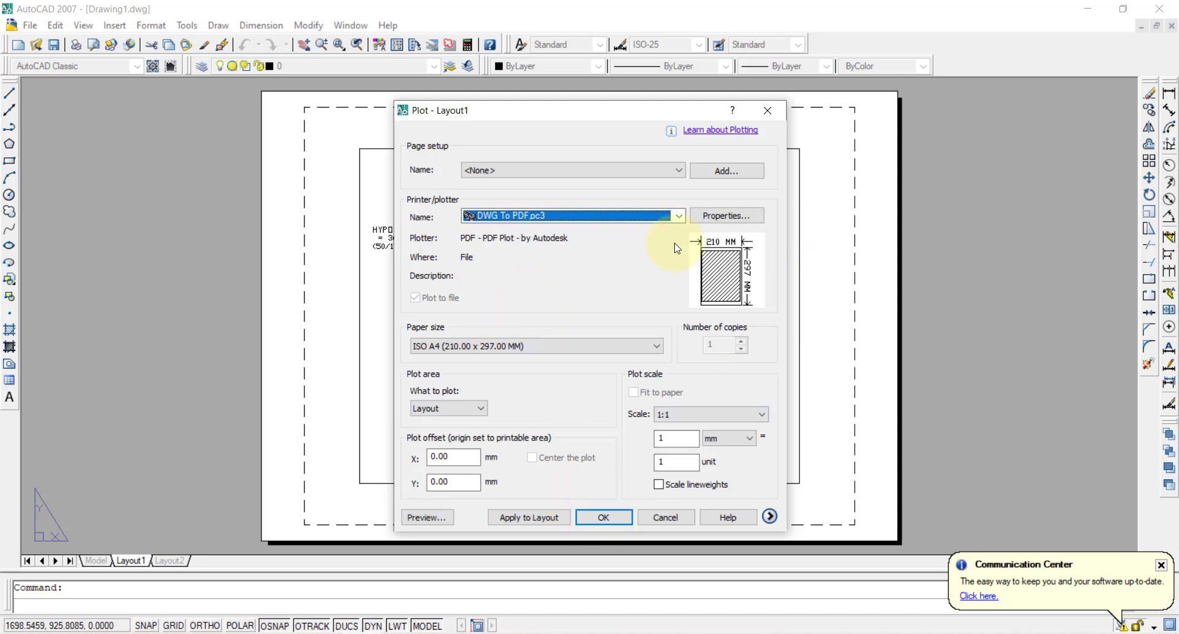
left_click(671, 517)
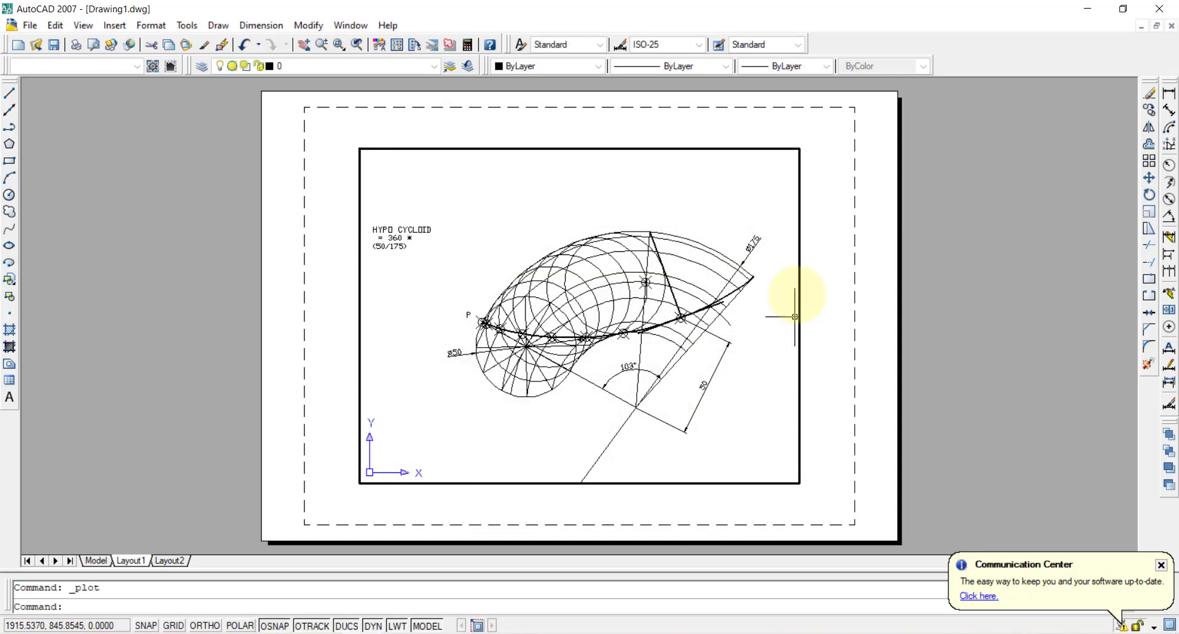
left_click(29, 25)
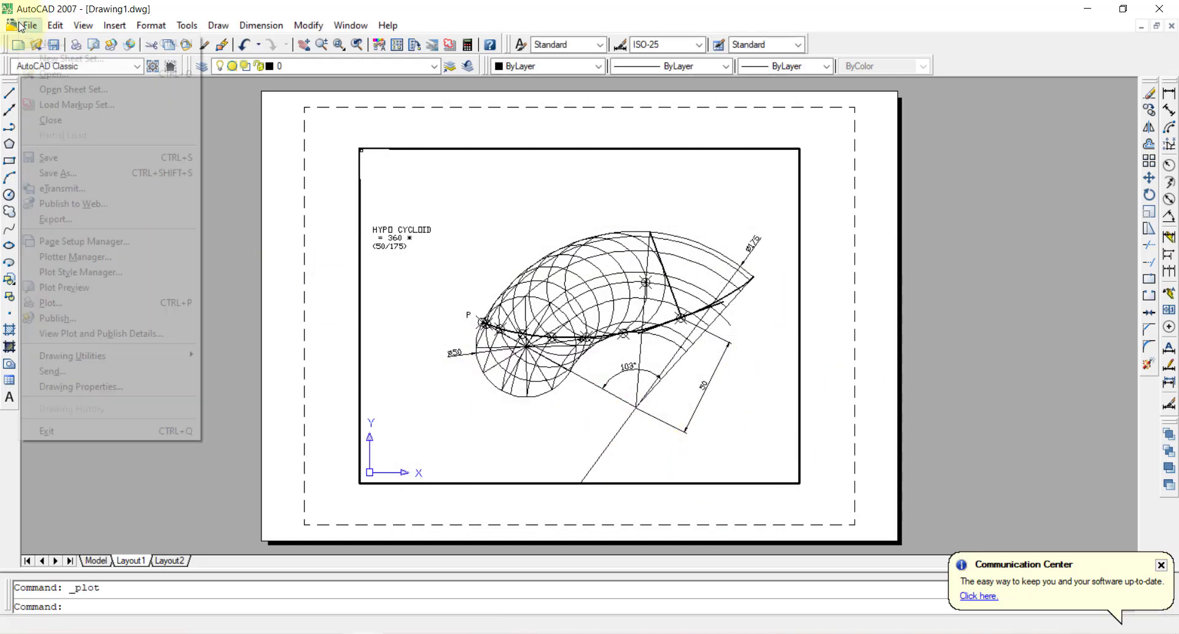